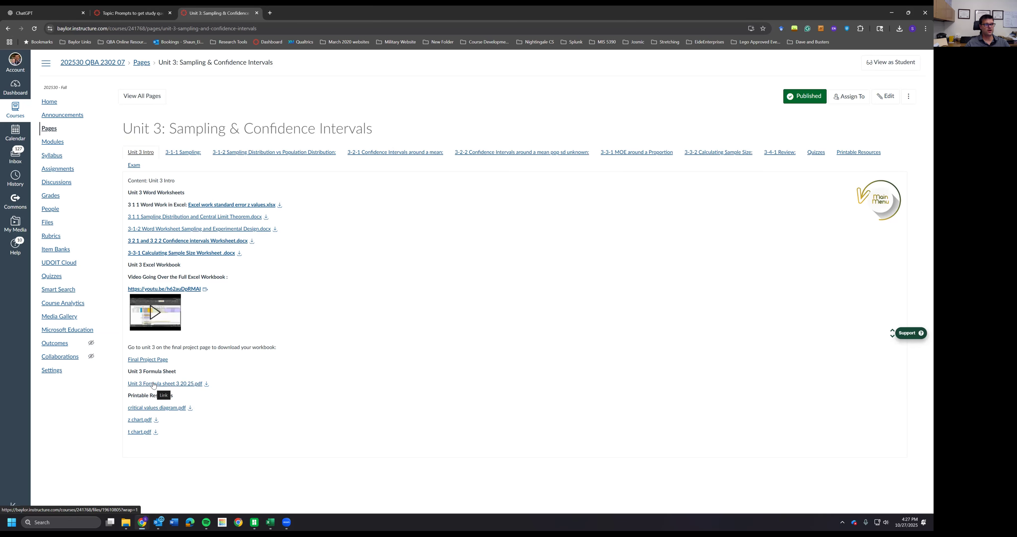
# - Download the Unit 3 Formula sheet PDF from the course page and show it in its download folder
pyautogui.click(206, 384)
pyautogui.rightClick(824, 58)
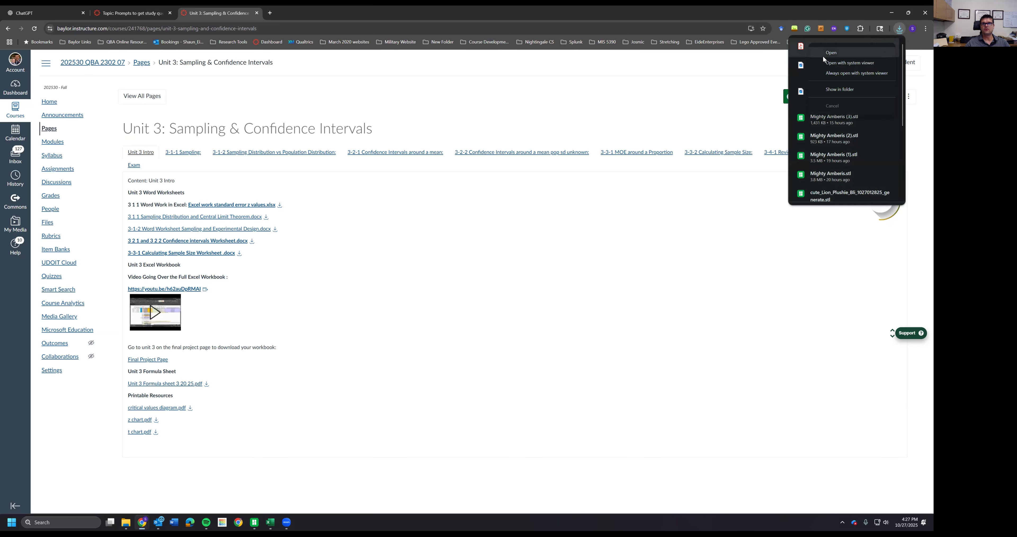
pyautogui.click(835, 90)
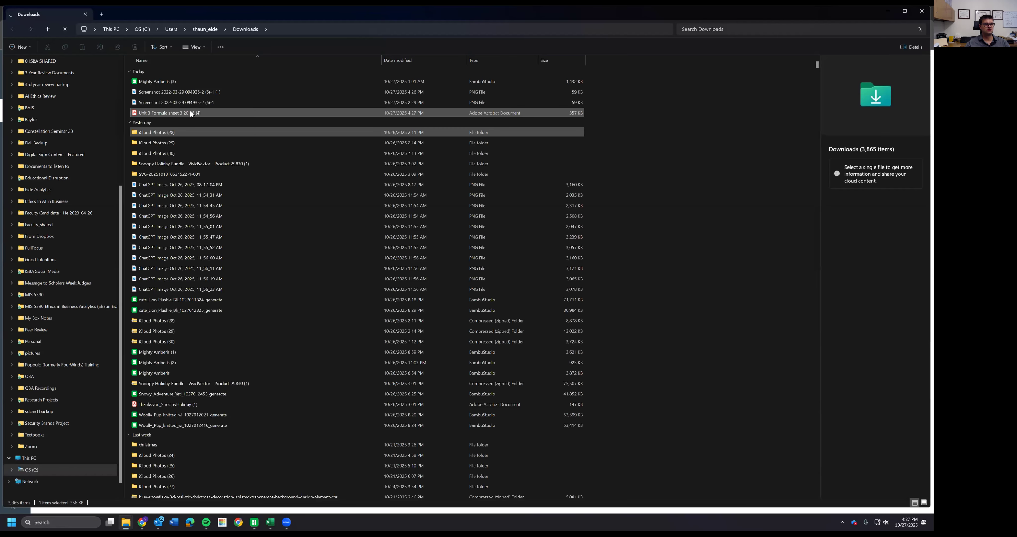
# - Open the downloaded Unit 3 Formula sheet PDF
pyautogui.rightClick(189, 110)
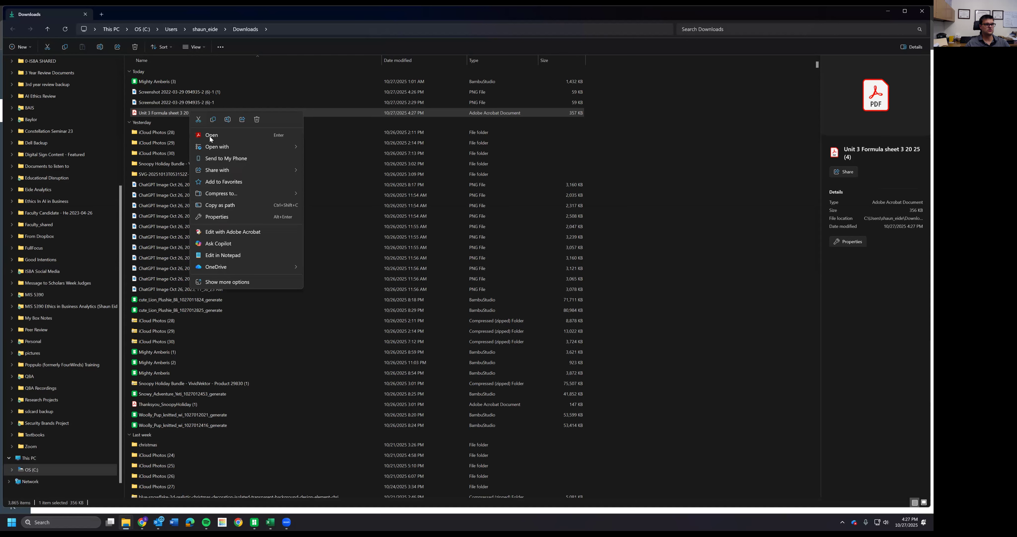
pyautogui.moveTo(272, 149)
pyautogui.click(335, 182)
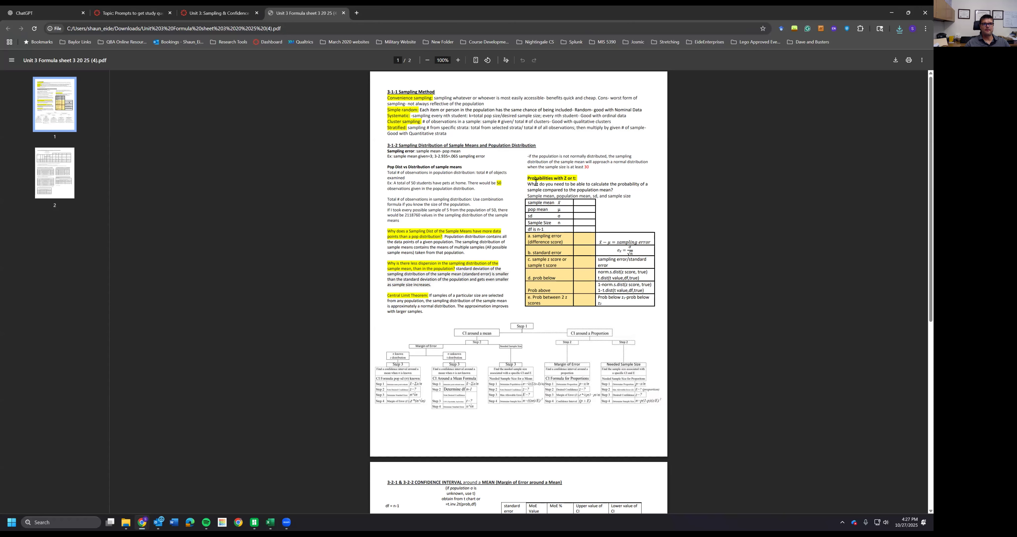
# - Arrange the formula sheet PDF and the course page windows side by side
pyautogui.doubleClick(444, 11)
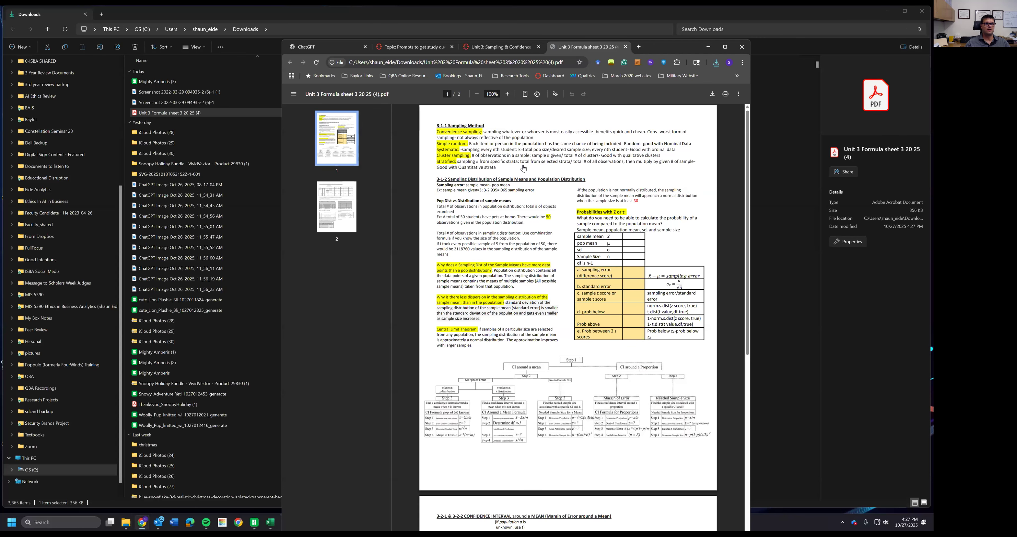
pyautogui.moveTo(588, 47); pyautogui.dragTo(584, 16)
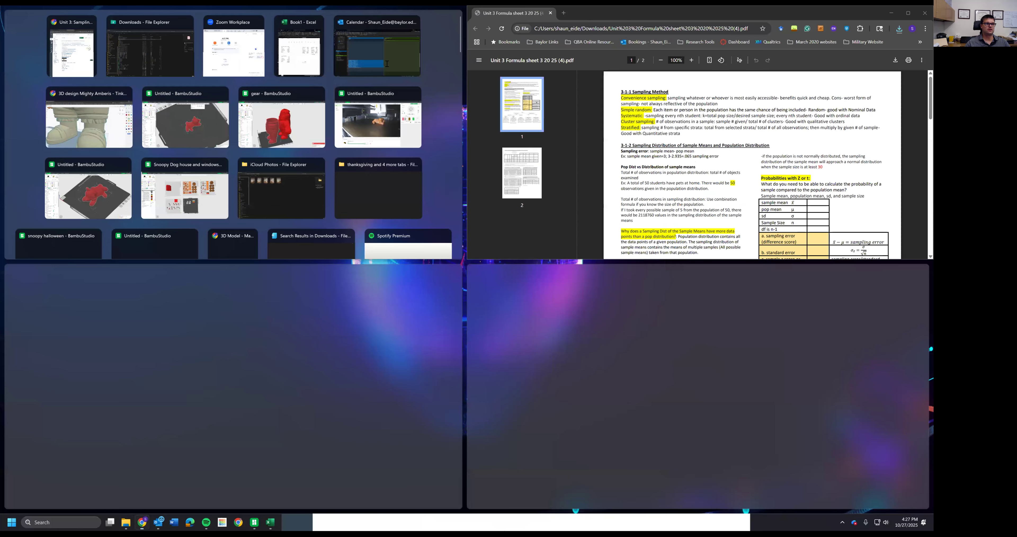
pyautogui.click(605, 46)
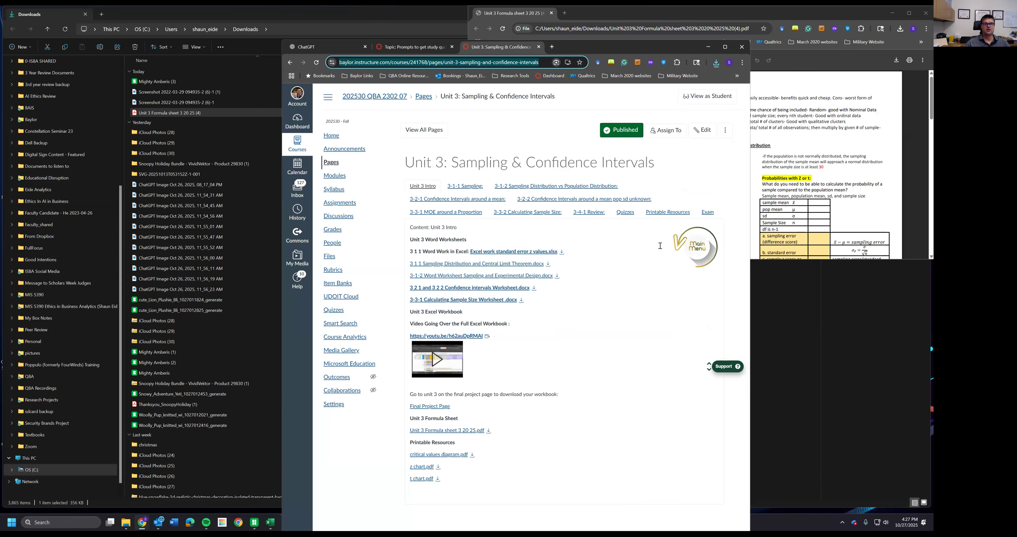
pyautogui.press('super+Left')
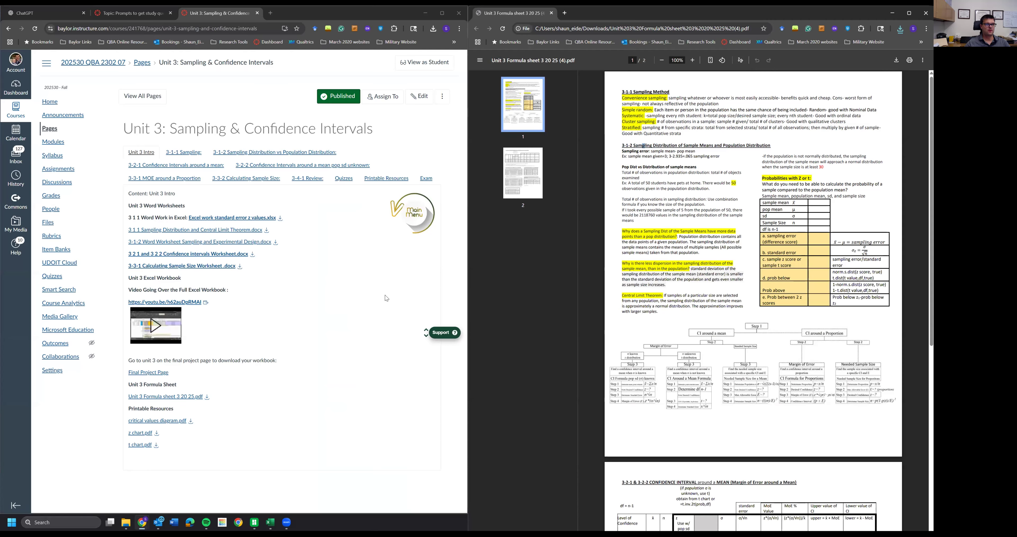
pyautogui.click(436, 130)
# - Switch to the study-questions announcement and read its instructions
pyautogui.hotkey('alt', 'Tab')
pyautogui.click(30, 15)
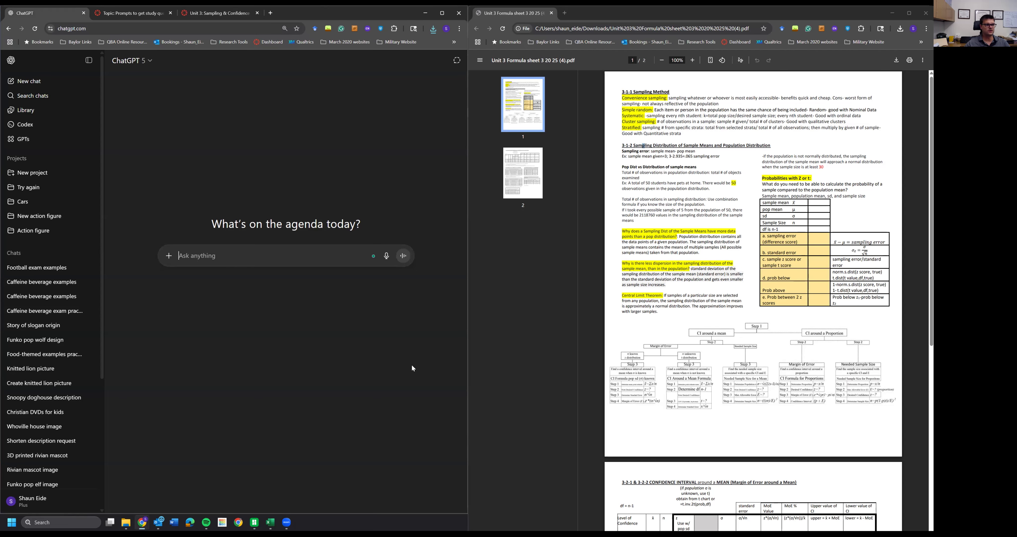
pyautogui.click(130, 13)
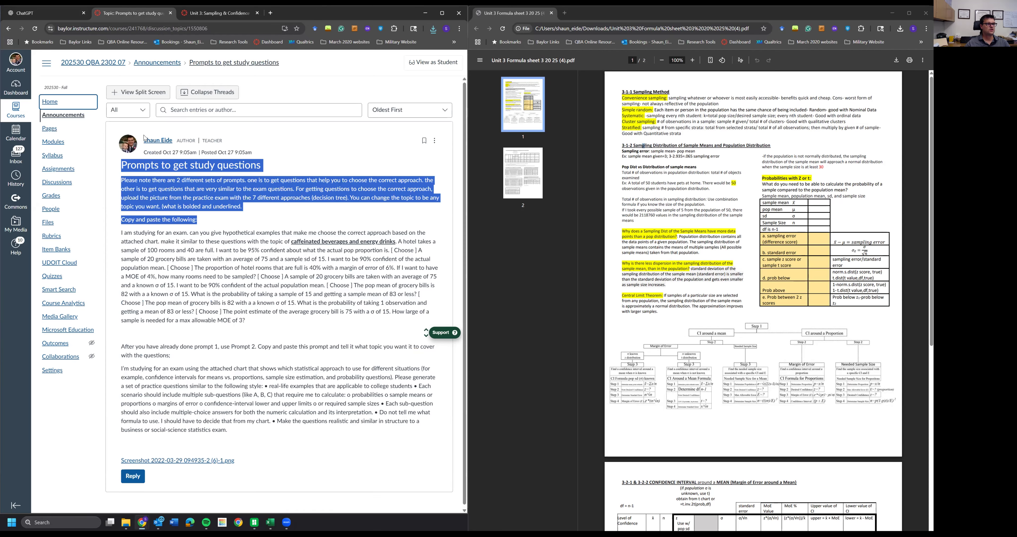
pyautogui.click(172, 190)
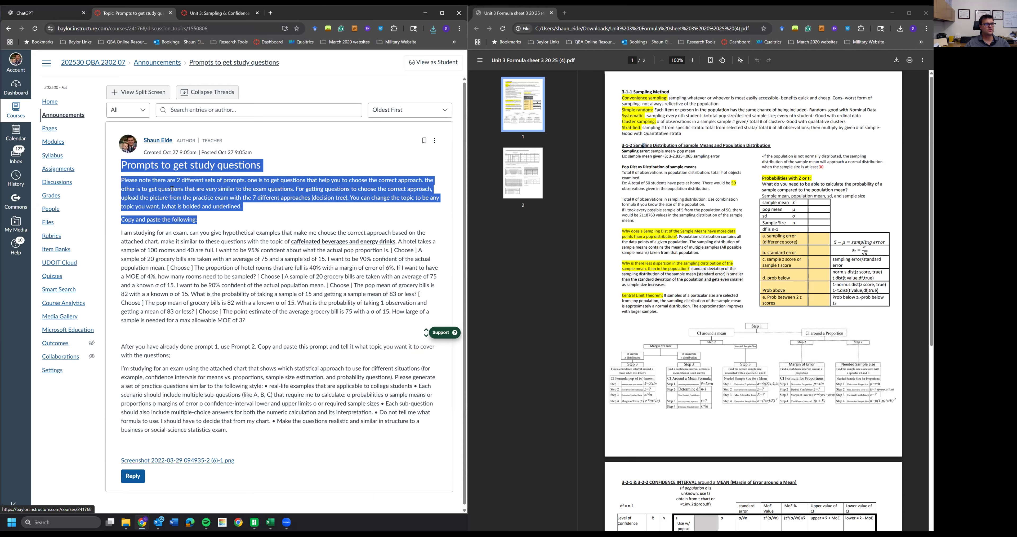
pyautogui.click(174, 188)
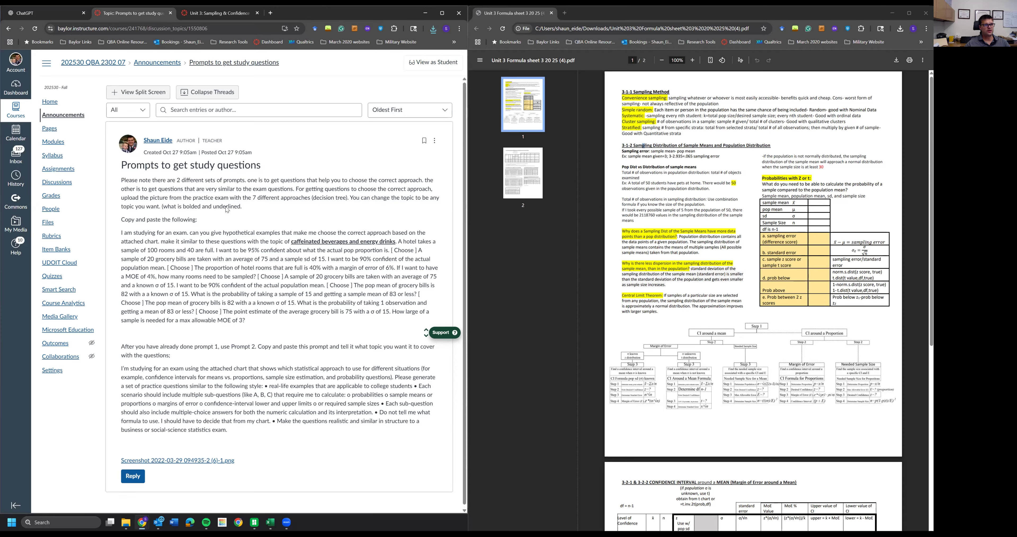
pyautogui.moveTo(121, 181); pyautogui.dragTo(238, 224)
pyautogui.click(238, 224)
# - Select and copy the first study prompt about caffeinated beverages and energy drinks
pyautogui.moveTo(121, 233); pyautogui.dragTo(395, 241)
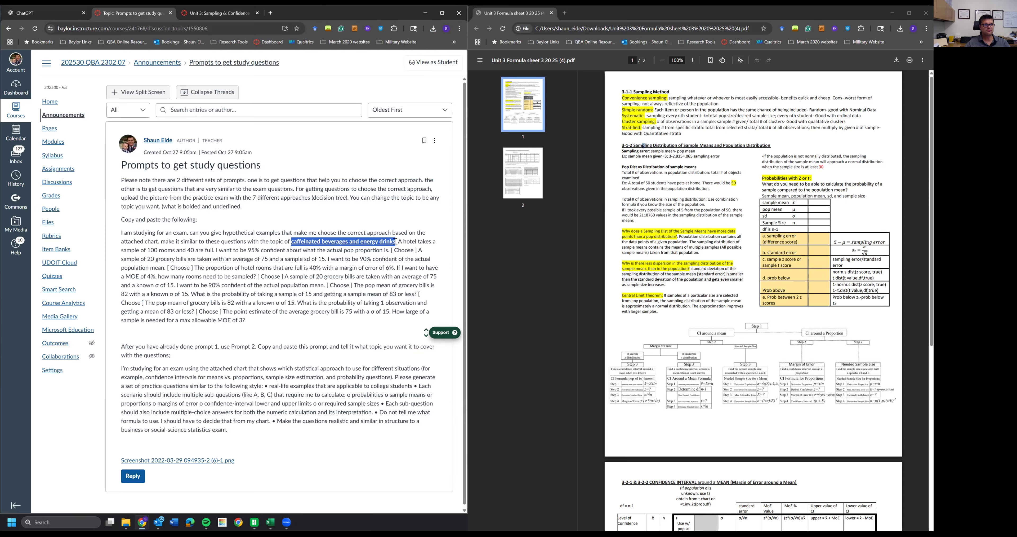
pyautogui.moveTo(398, 241); pyautogui.dragTo(357, 324)
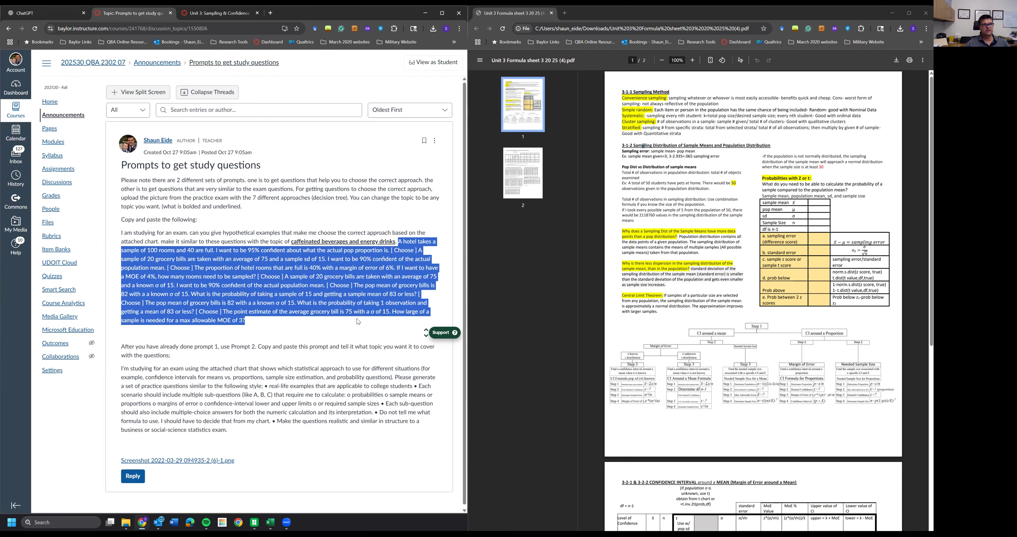
pyautogui.doubleClick(123, 232)
pyautogui.moveTo(256, 251); pyautogui.dragTo(120, 233)
pyautogui.hotkey('ctrl', 'c')
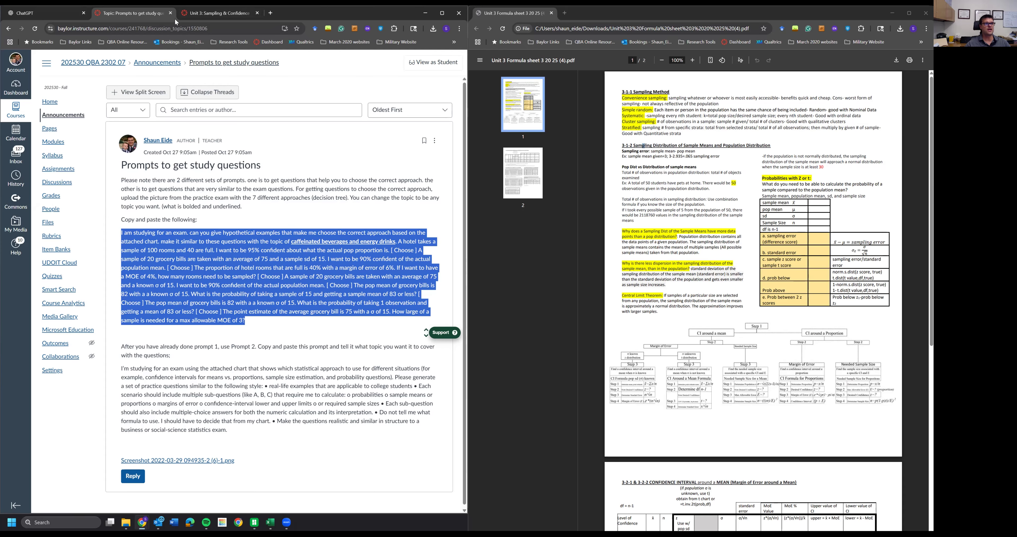
pyautogui.click(208, 14)
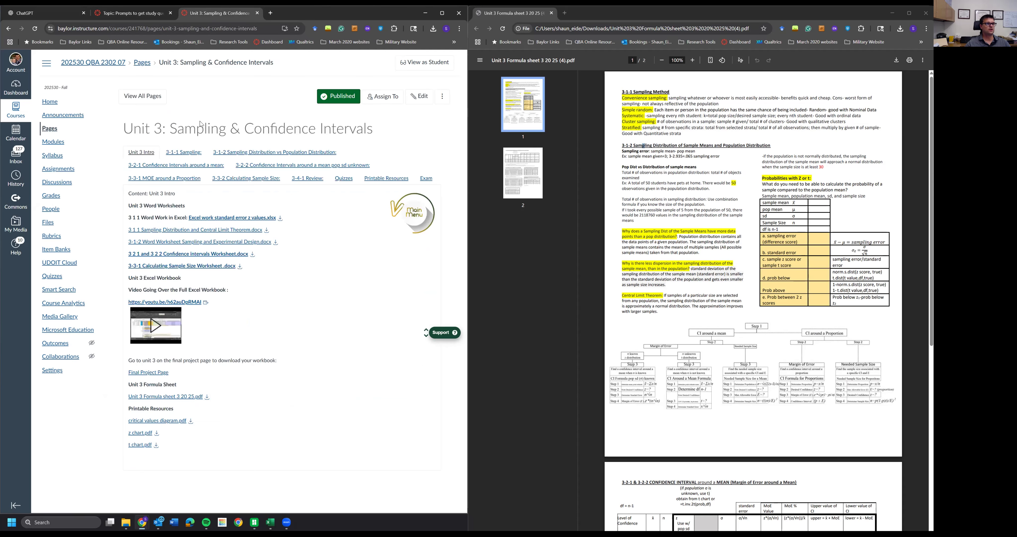
pyautogui.click(49, 16)
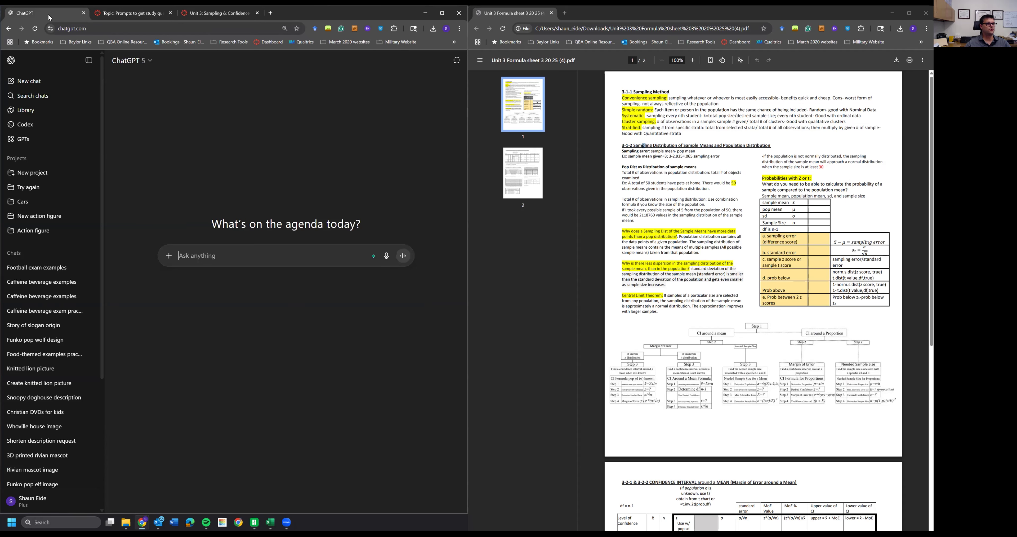
pyautogui.click(163, 258)
pyautogui.click(192, 272)
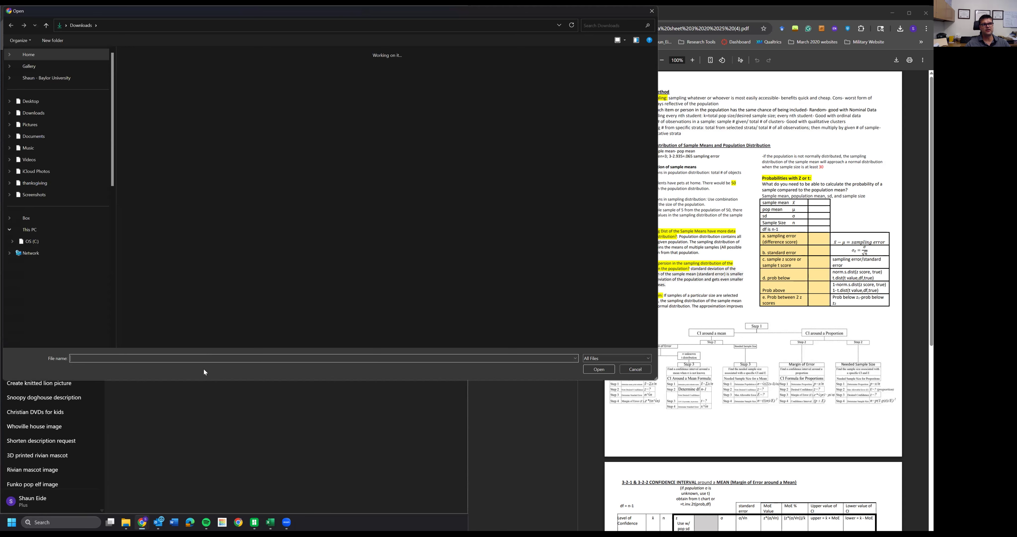
pyautogui.click(231, 96)
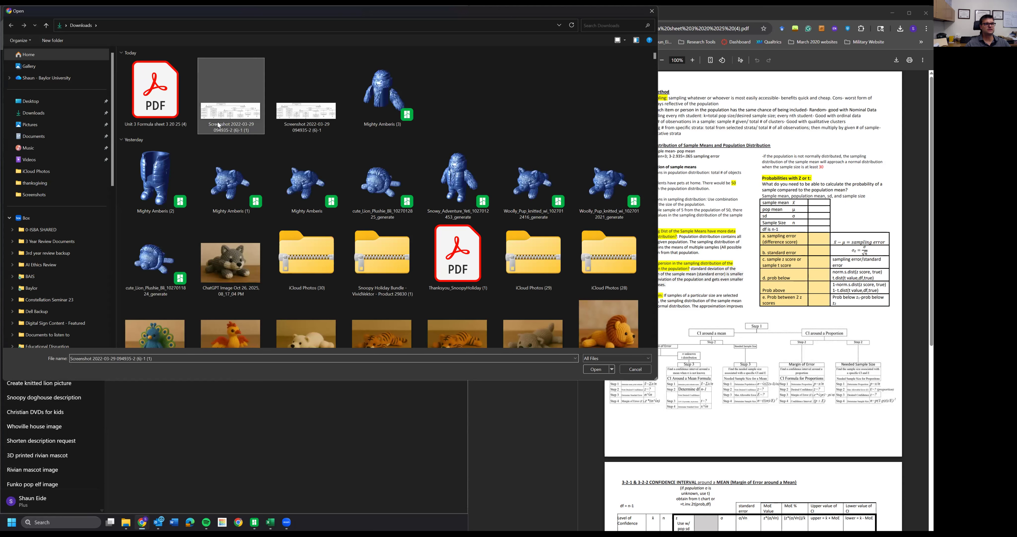
pyautogui.click(595, 368)
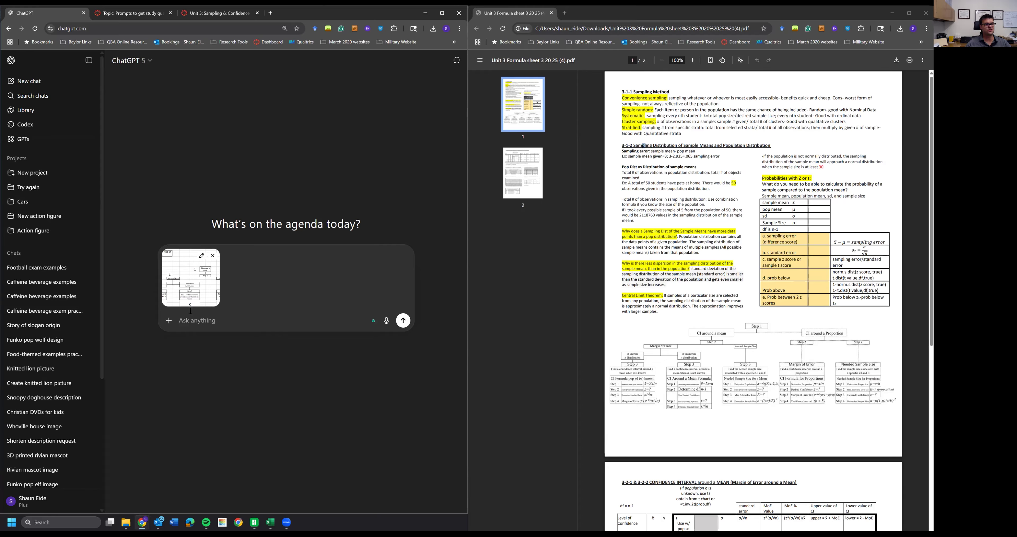
# - Paste the copied study prompt into the message and send it
pyautogui.hotkey('ctrl', 'v')
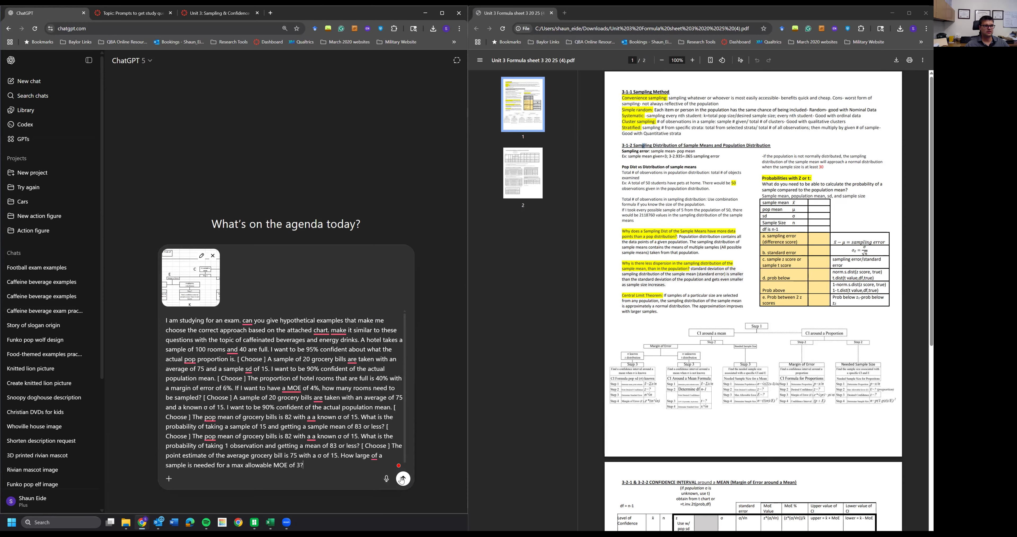
pyautogui.click(403, 479)
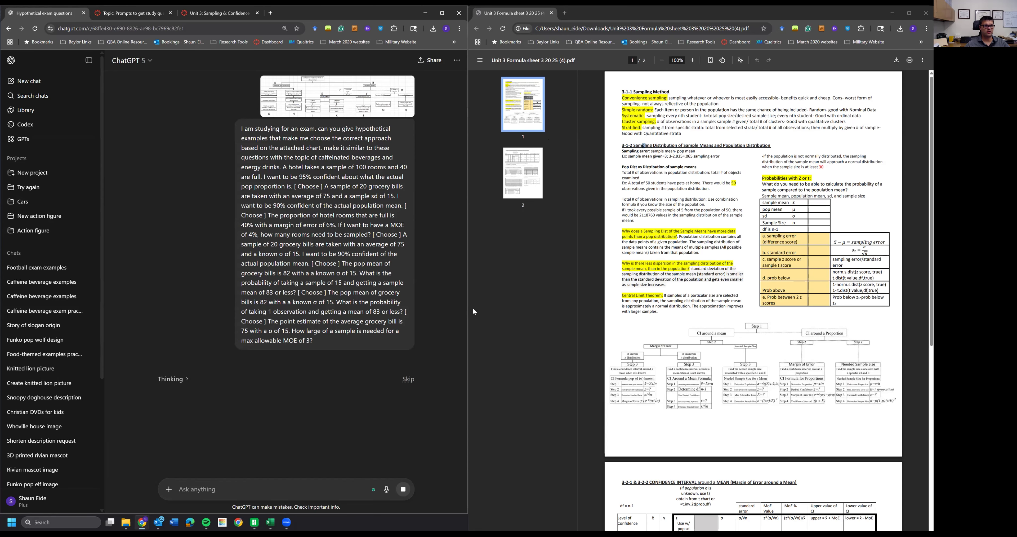
# - Widen the formula sheet window and review its sampling sections while ChatGPT answers
pyautogui.moveTo(468, 309); pyautogui.dragTo(367, 307)
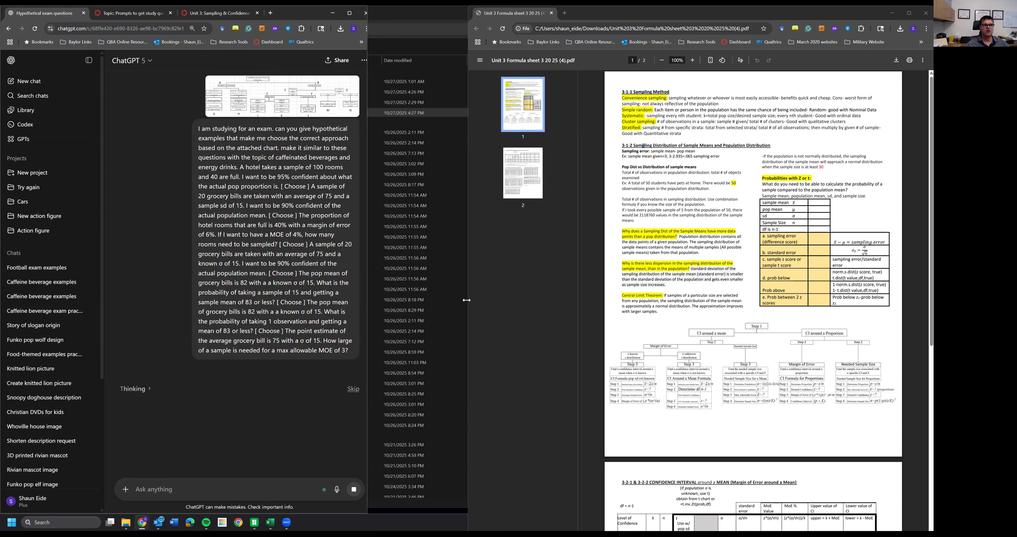
pyautogui.click(628, 290)
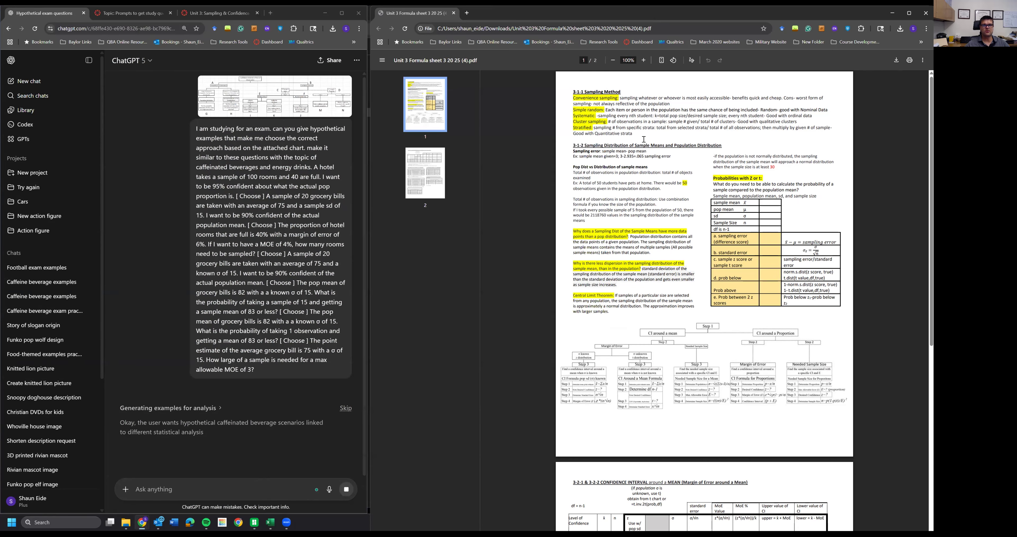
pyautogui.moveTo(648, 147); pyautogui.dragTo(645, 134)
pyautogui.moveTo(572, 145); pyautogui.dragTo(711, 236)
pyautogui.moveTo(618, 163); pyautogui.dragTo(661, 217)
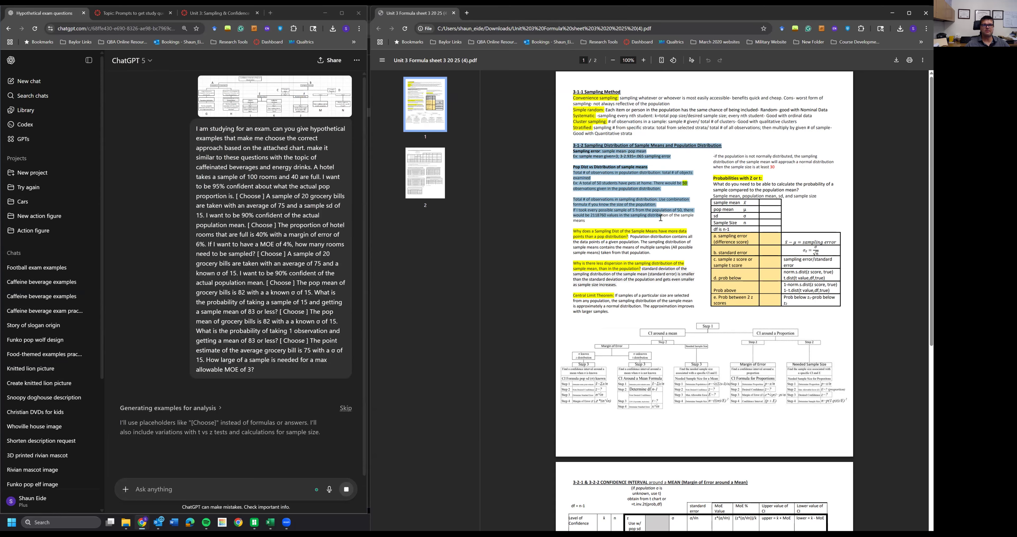
pyautogui.click(663, 241)
pyautogui.moveTo(712, 184)
pyautogui.mouseDown()
pyautogui.moveTo(768, 184)
pyautogui.moveTo(771, 174)
pyautogui.moveTo(712, 174)
pyautogui.mouseUp()
pyautogui.click(766, 177)
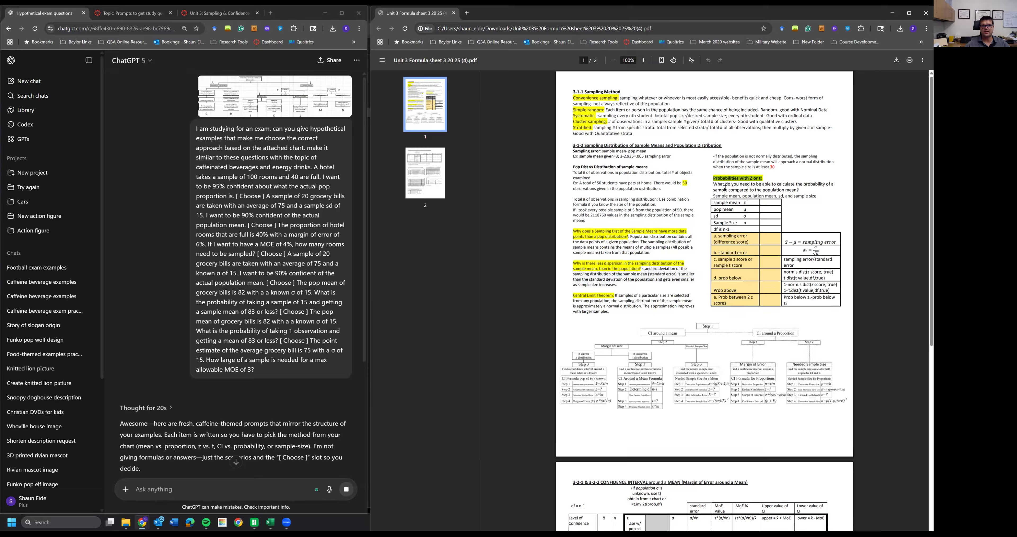
pyautogui.click(758, 183)
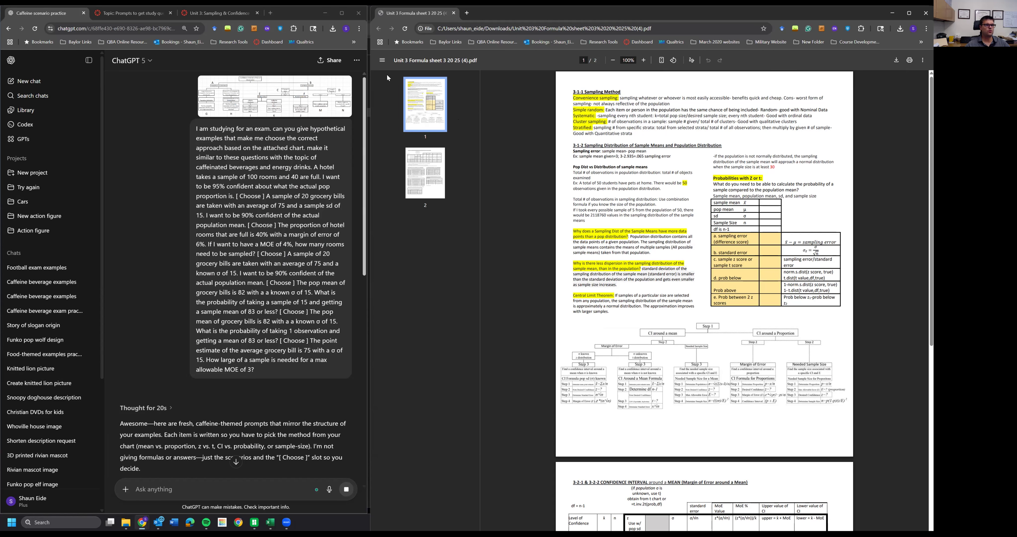
# - Navigate to the course's Unit 2: Probability page and open the Unit 2 formula sheet with excel PDF
pyautogui.click(200, 17)
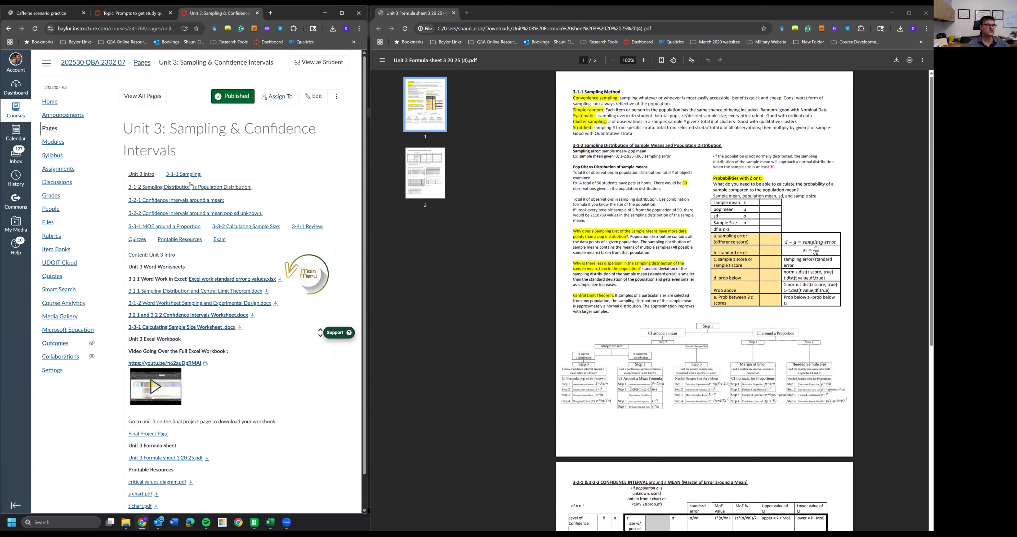
pyautogui.click(142, 63)
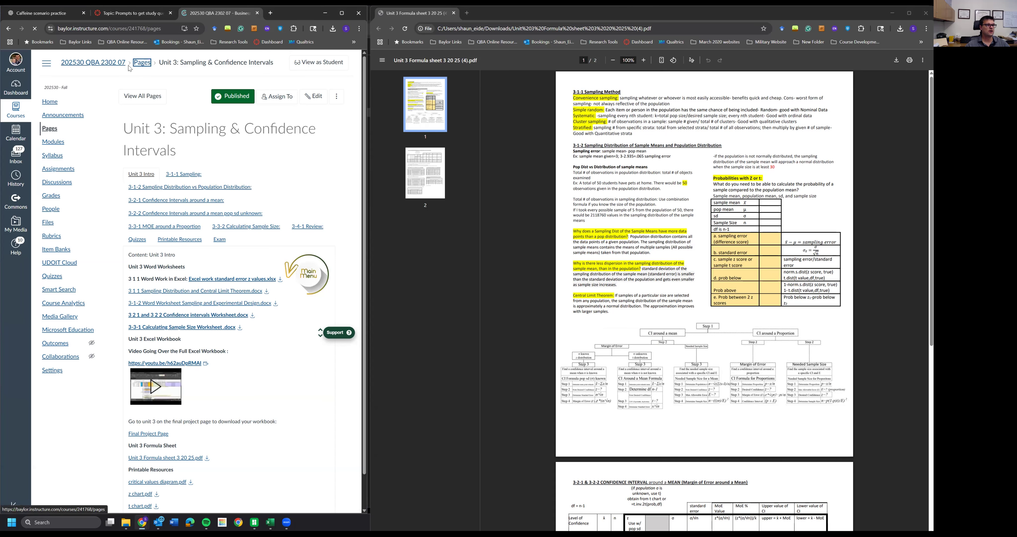
pyautogui.click(49, 102)
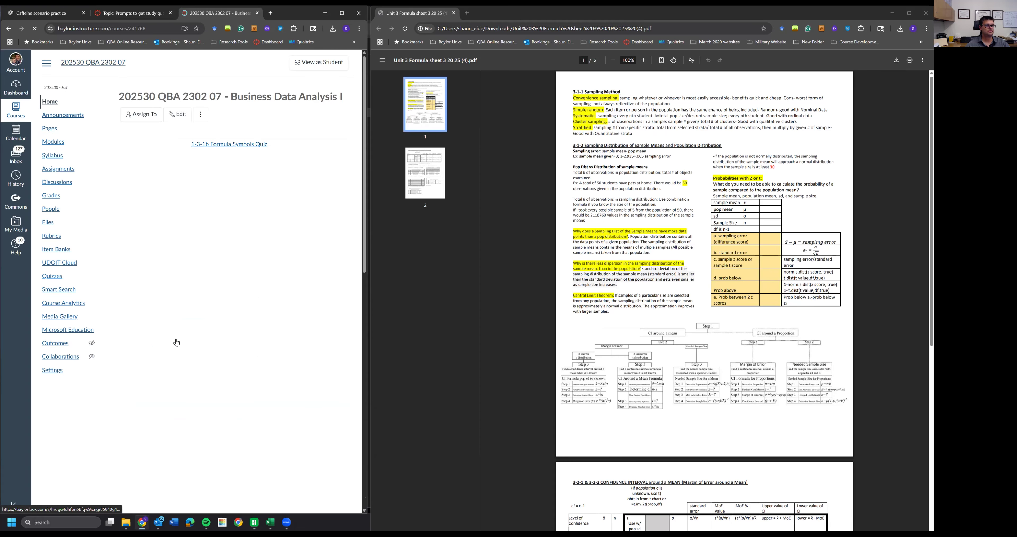
pyautogui.click(237, 205)
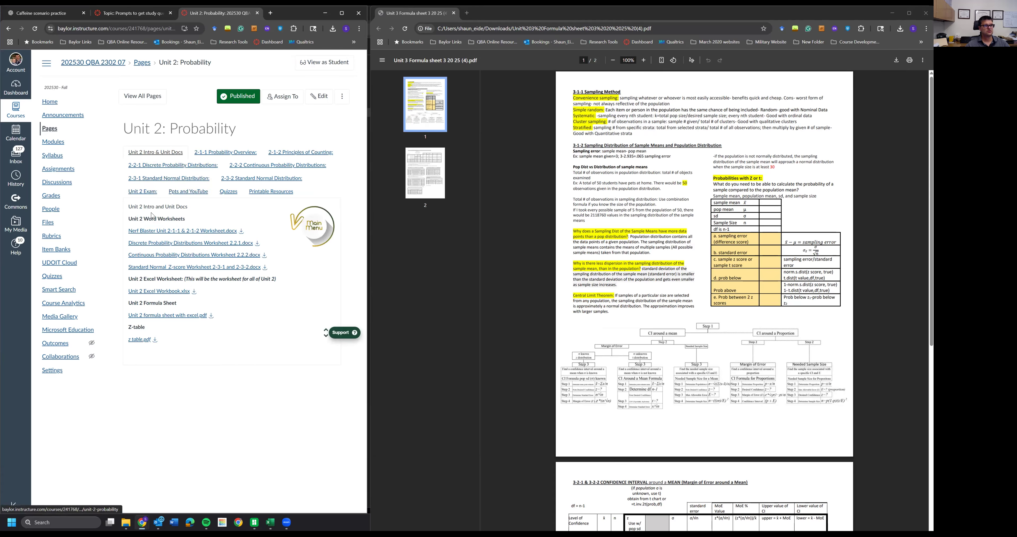
pyautogui.click(182, 315)
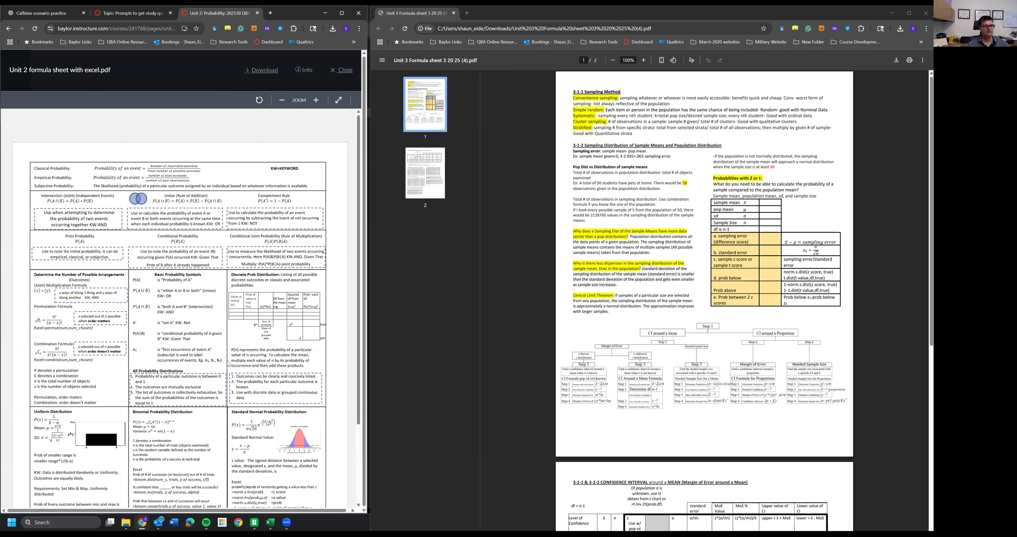
# - Scroll through the Unit 2 formula sheet and the second page of the Unit 3 formula sheet
pyautogui.scroll(-3, 213, 312)
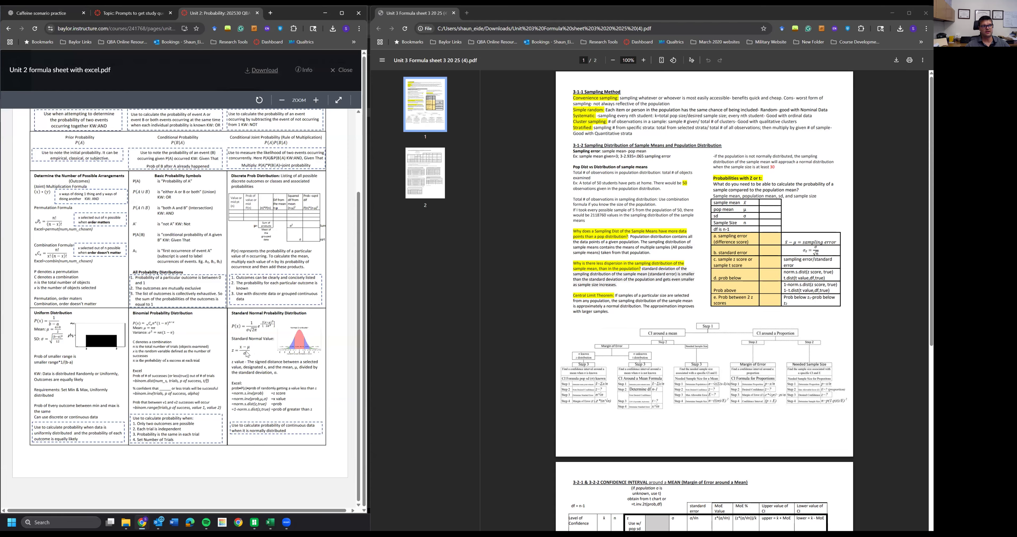
pyautogui.hotkey('ctrl', 'a')
pyautogui.moveTo(247, 352); pyautogui.dragTo(253, 346)
pyautogui.moveTo(248, 352); pyautogui.dragTo(249, 348)
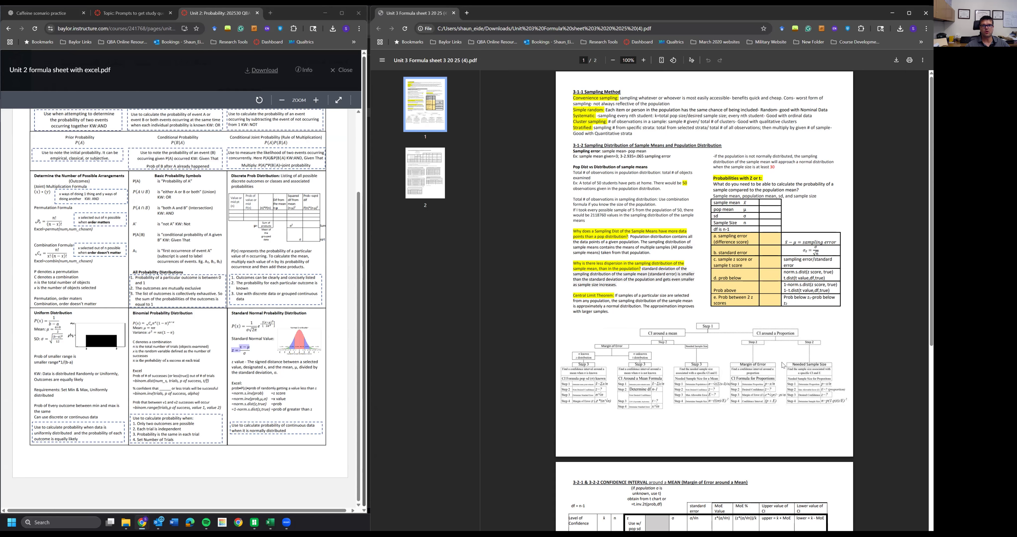
pyautogui.scroll(-5, 783, 367)
pyautogui.scroll(-3, 729, 357)
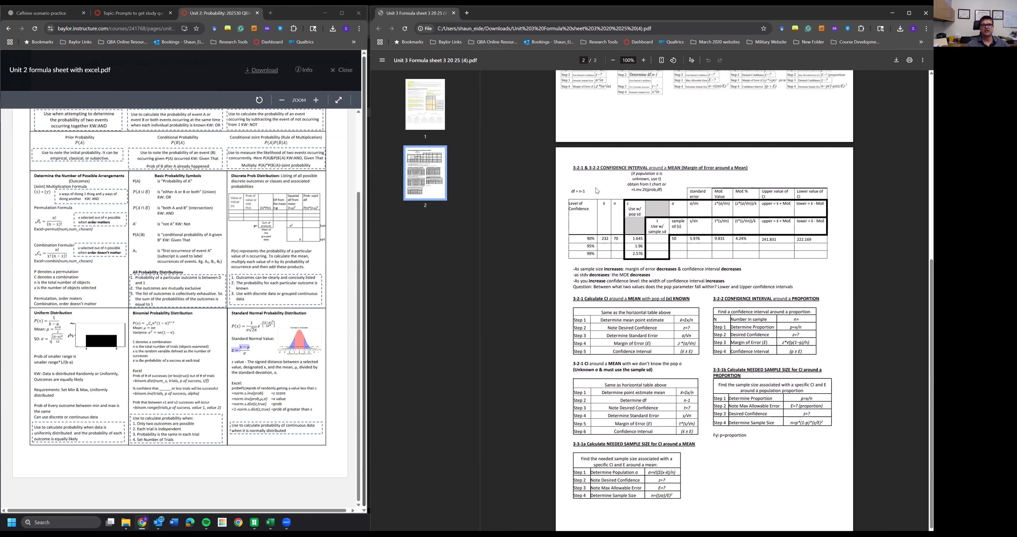
# - Select and scroll through the confidence interval sections on page 2 of the Unit 3 formula sheet
pyautogui.moveTo(570, 167); pyautogui.dragTo(737, 436)
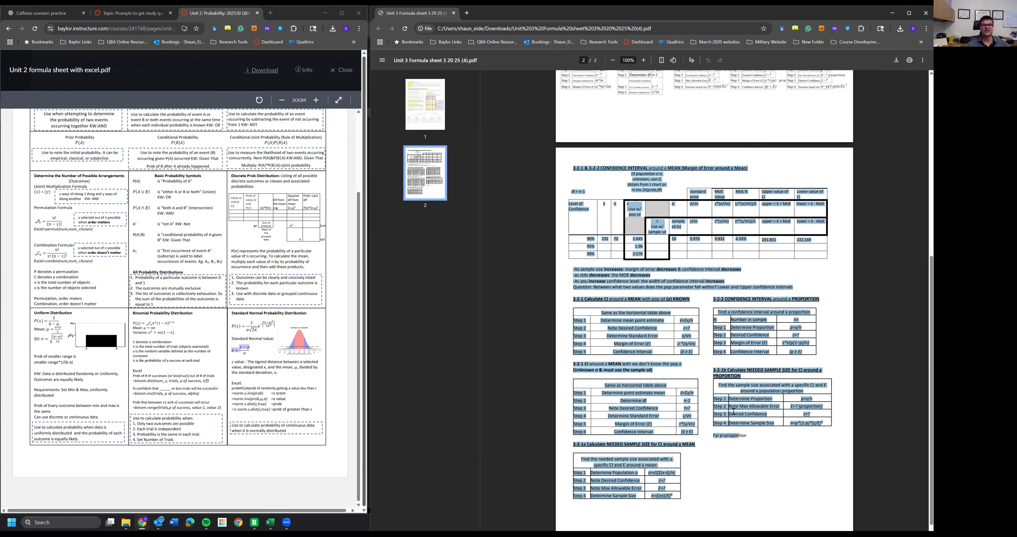
pyautogui.scroll(2, 737, 430)
pyautogui.click(635, 215)
pyautogui.scroll(2, 635, 215)
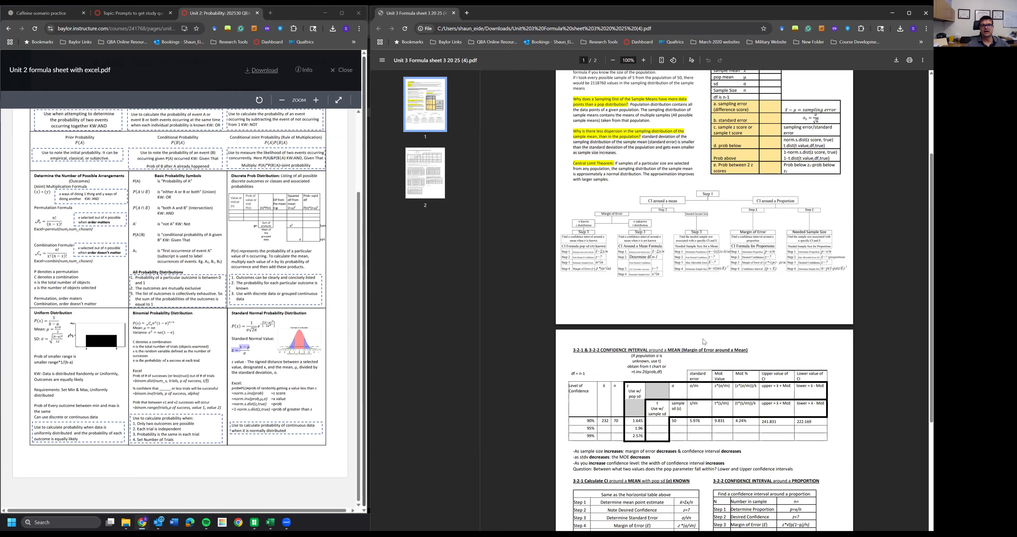
pyautogui.scroll(-1, 702, 338)
pyautogui.scroll(-3, 698, 356)
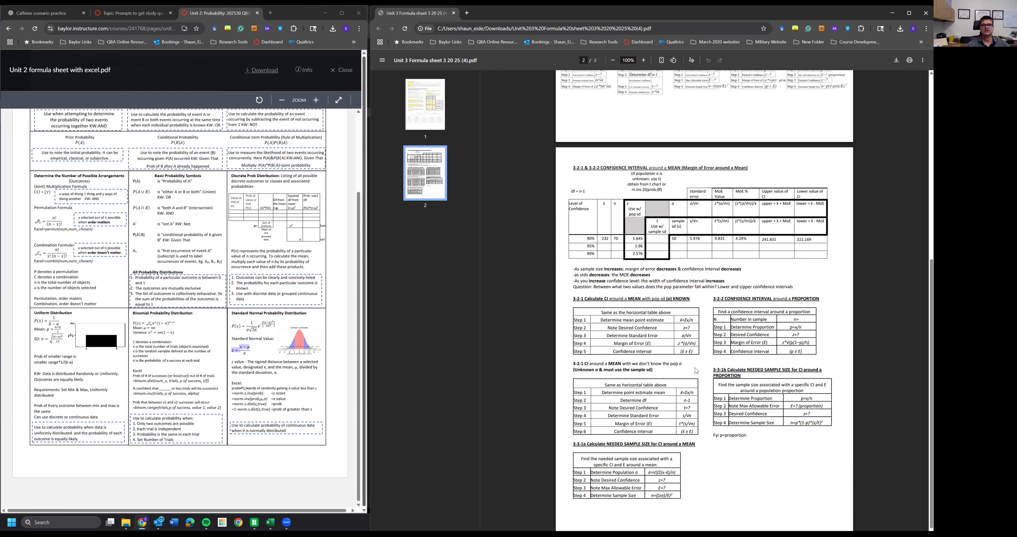
pyautogui.scroll(5, 696, 370)
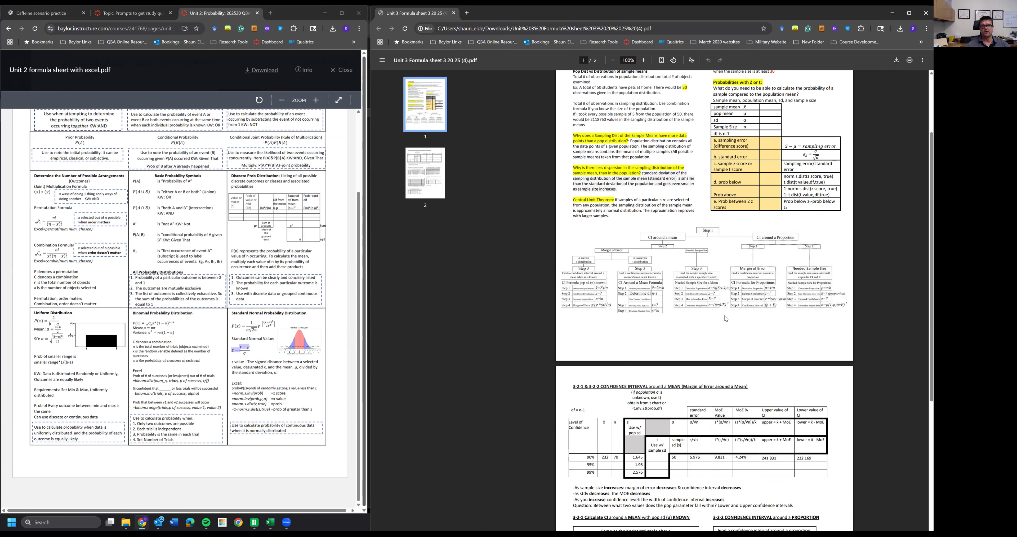
pyautogui.scroll(-5, 723, 325)
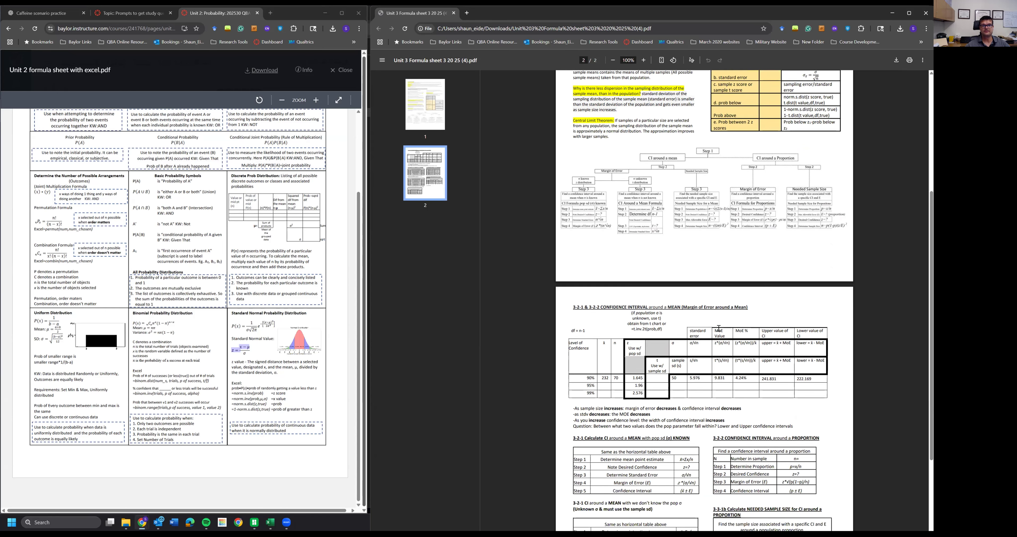
pyautogui.scroll(-1, 708, 323)
# - Highlight the sample-size-for-a-mean, confidence-interval-for-a-proportion and sample-size-for-a-proportion tables on the formula sheet
pyautogui.moveTo(573, 298); pyautogui.dragTo(691, 351)
pyautogui.moveTo(573, 363); pyautogui.dragTo(701, 436)
pyautogui.moveTo(570, 442); pyautogui.dragTo(722, 459)
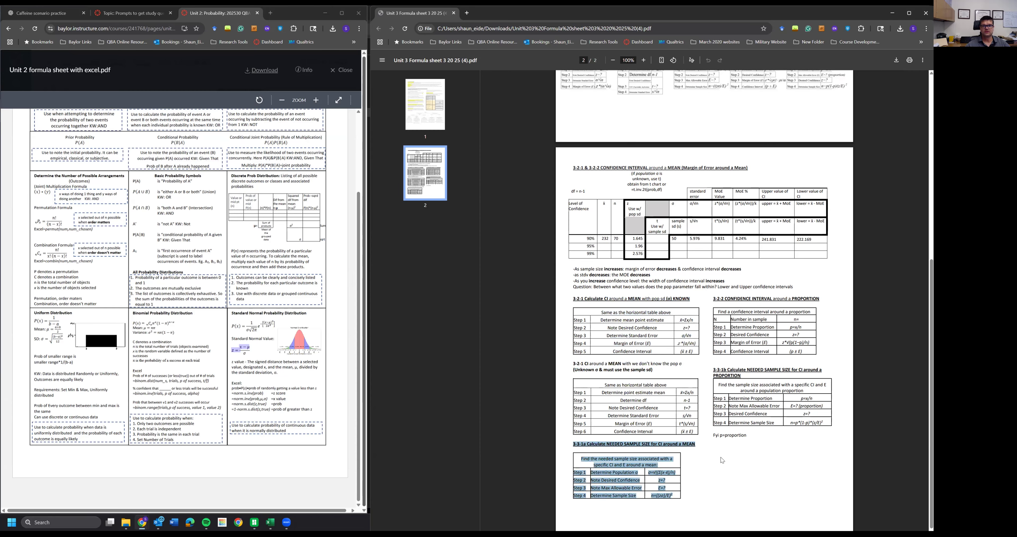
pyautogui.moveTo(713, 298); pyautogui.dragTo(813, 349)
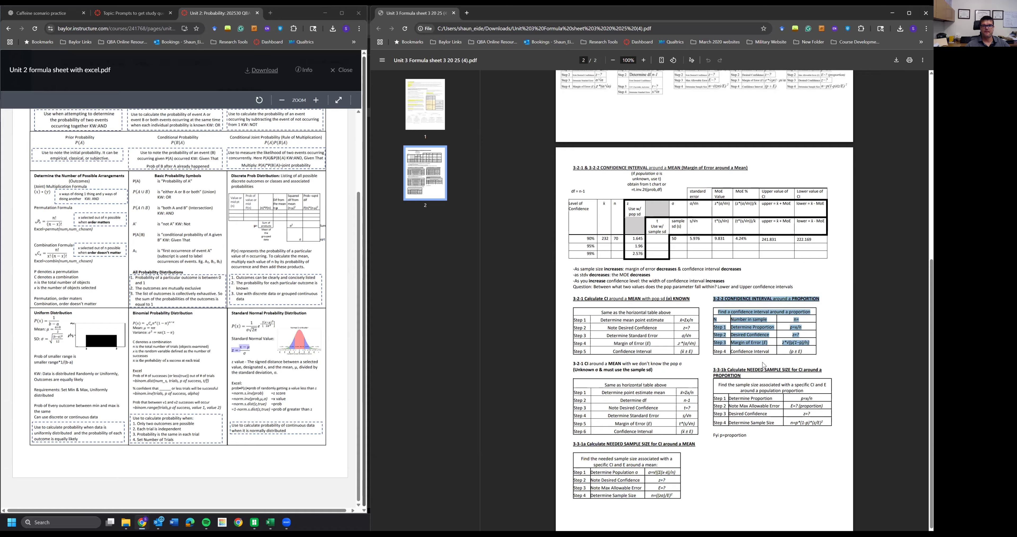
pyautogui.click(728, 375)
pyautogui.moveTo(727, 374); pyautogui.dragTo(824, 440)
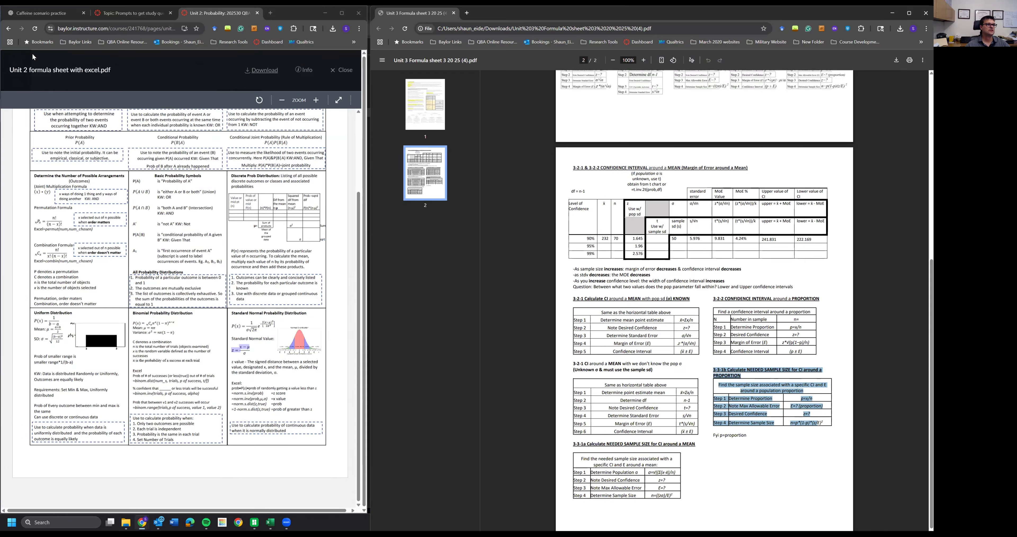
# - Switch back to the ChatGPT chat and read through the generated caffeine practice questions
pyautogui.click(134, 13)
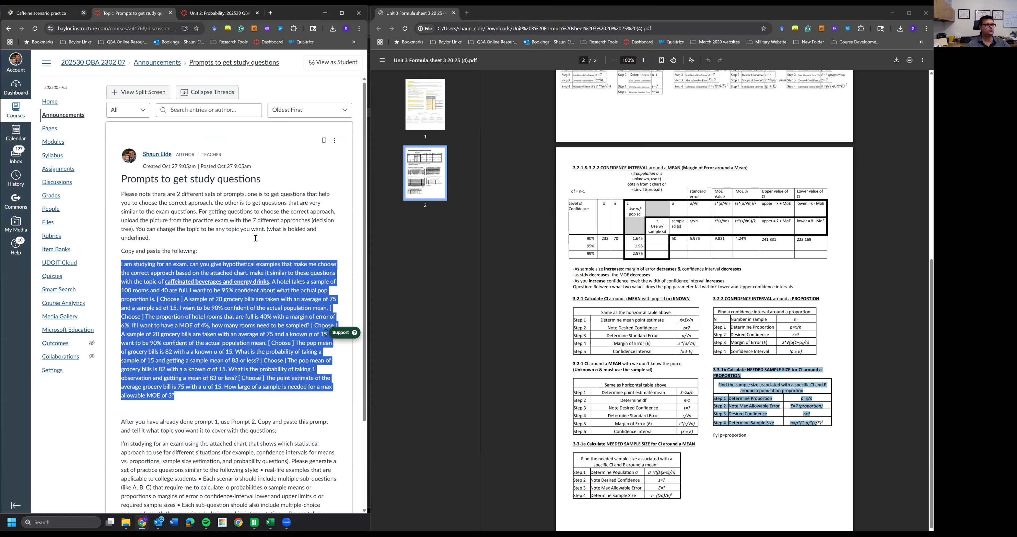
pyautogui.click(50, 13)
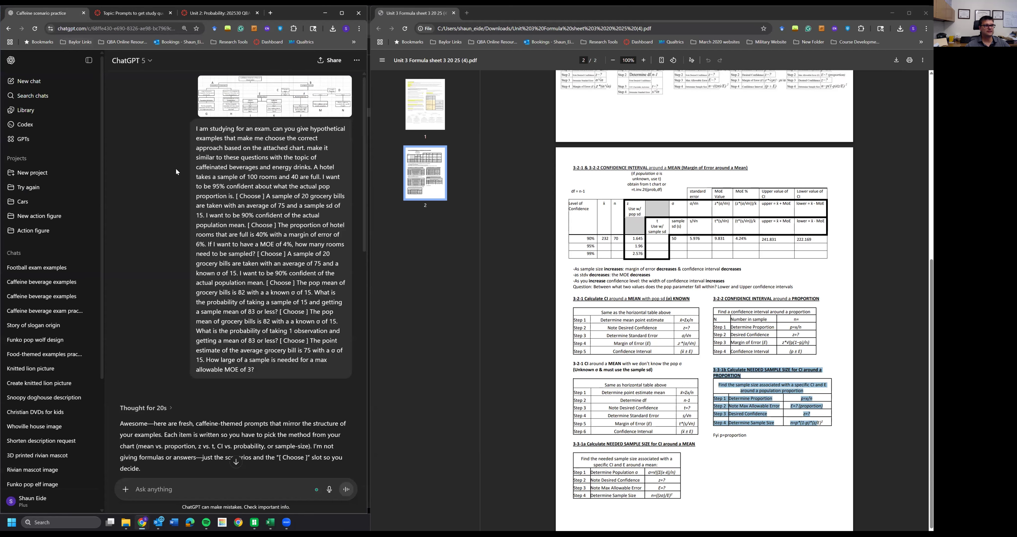
pyautogui.scroll(-5, 196, 237)
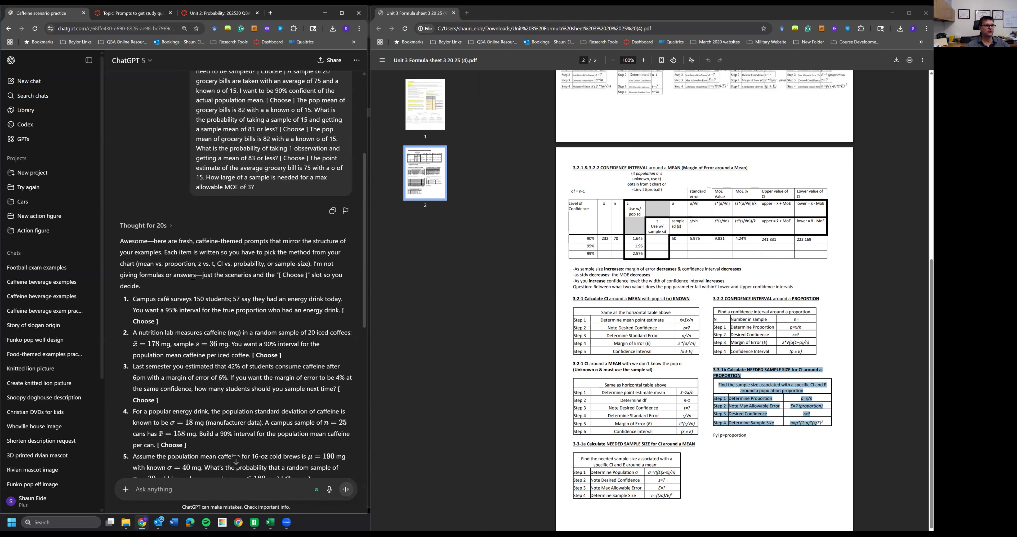
pyautogui.scroll(-1, 196, 274)
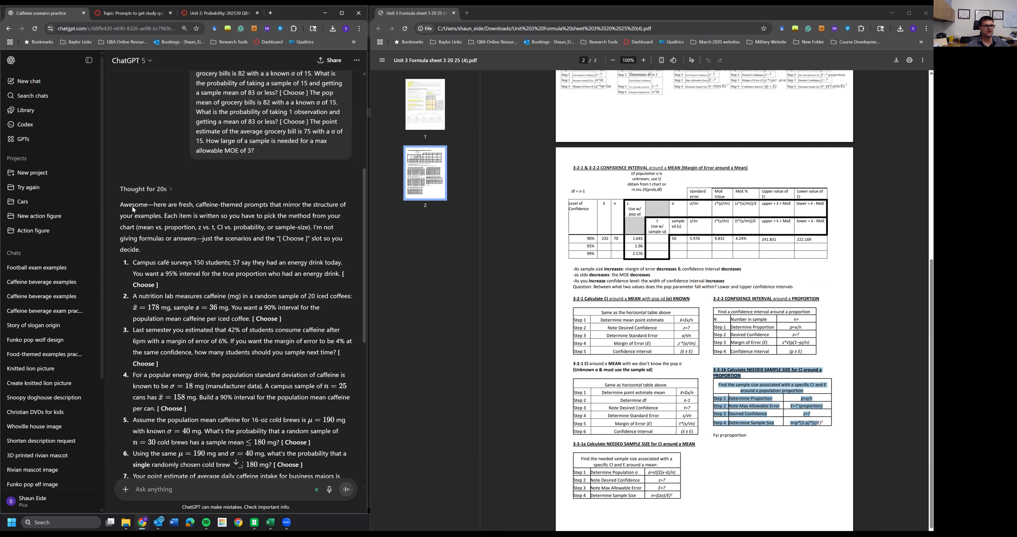
pyautogui.moveTo(132, 206); pyautogui.dragTo(194, 246)
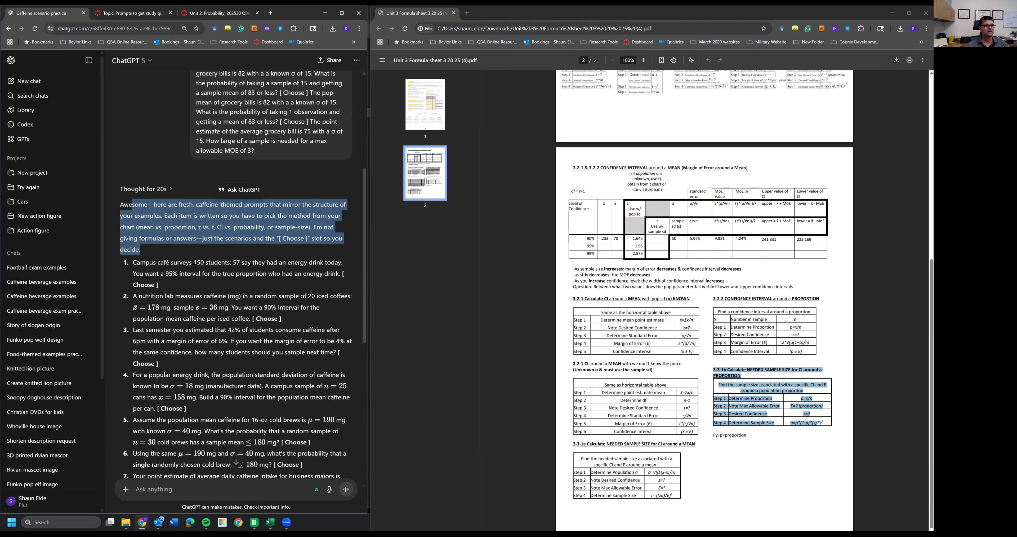
pyautogui.scroll(-1, 196, 249)
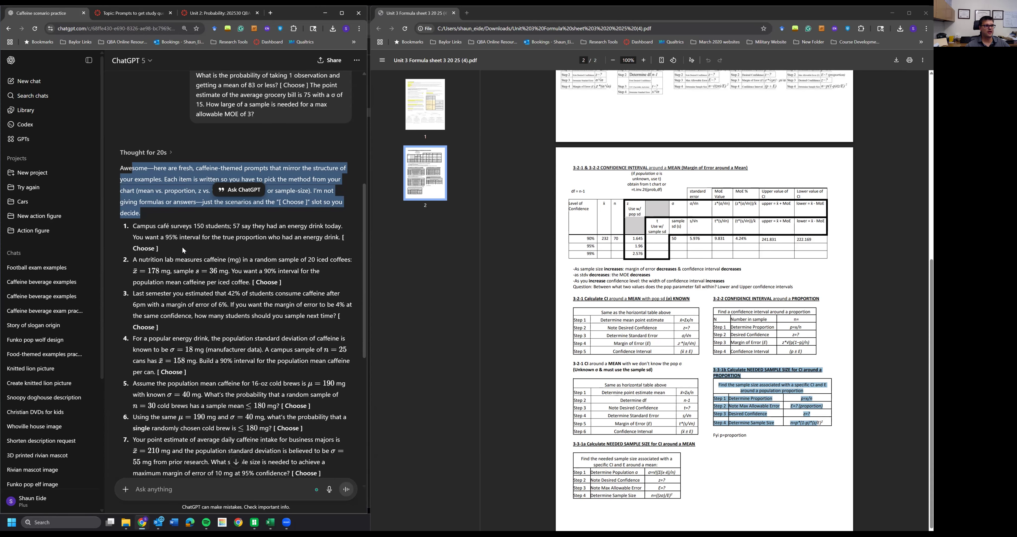
pyautogui.moveTo(133, 225); pyautogui.dragTo(192, 249)
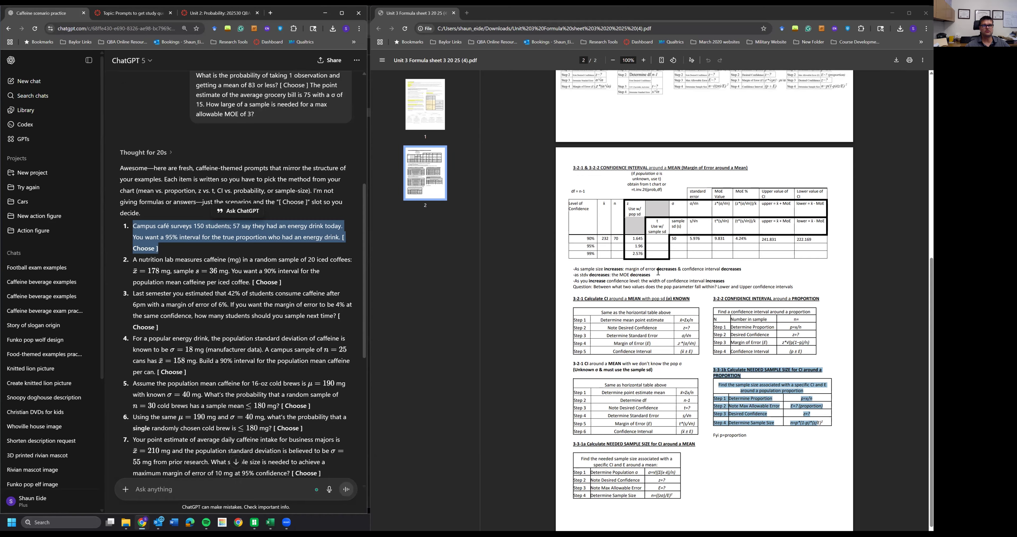
# - Compare question 1 about the energy-drink proportion with the confidence interval around a proportion table on the formula sheet
pyautogui.scroll(6, 712, 152)
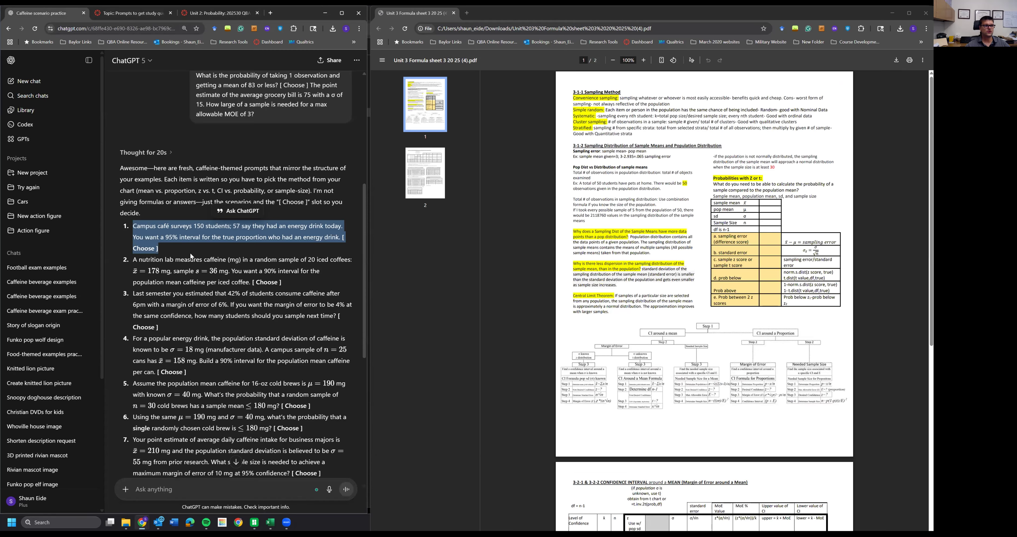
pyautogui.moveTo(160, 249); pyautogui.dragTo(133, 226)
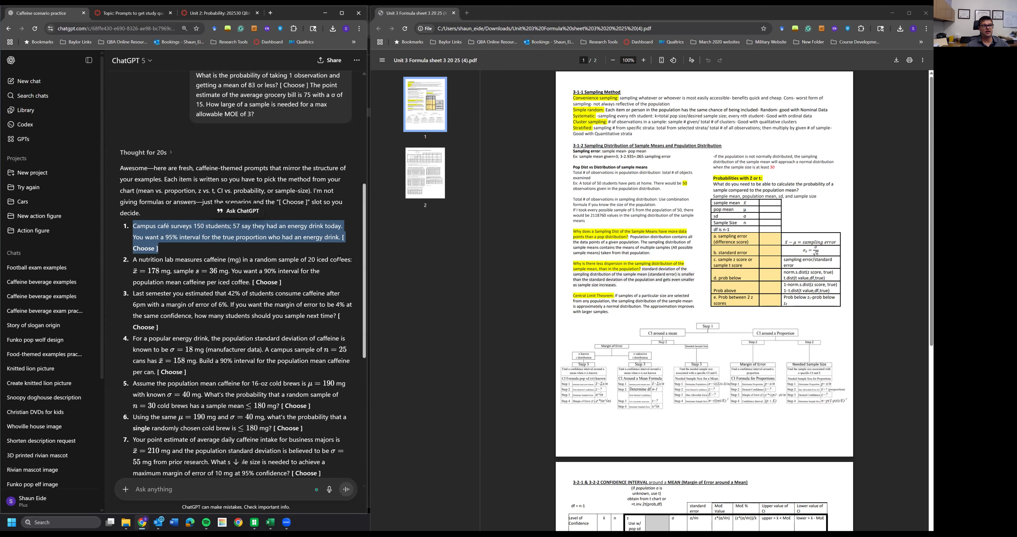
pyautogui.click(266, 237)
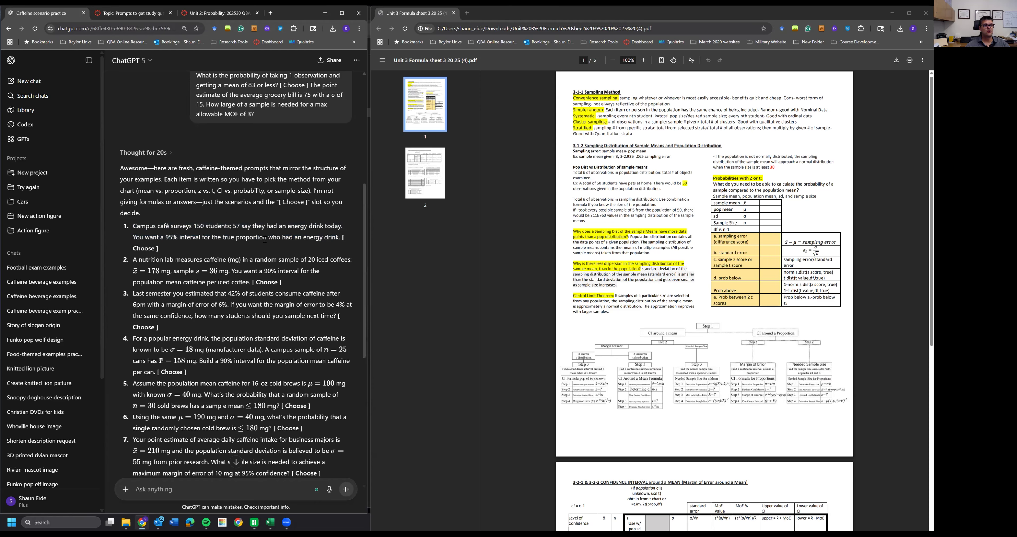
pyautogui.moveTo(268, 238)
pyautogui.mouseDown()
pyautogui.moveTo(234, 241)
pyautogui.moveTo(266, 239)
pyautogui.mouseUp()
pyautogui.click(242, 240)
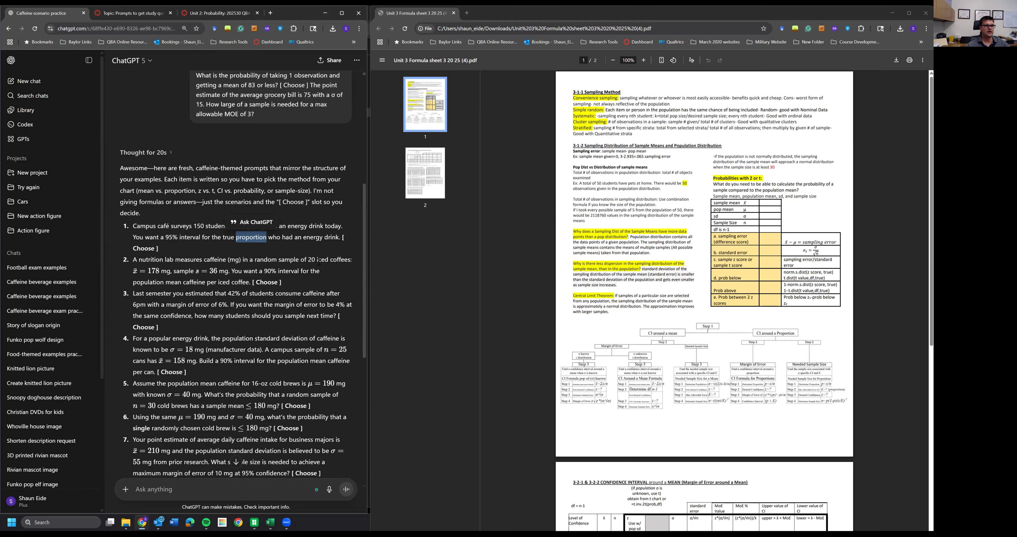
pyautogui.click(257, 270)
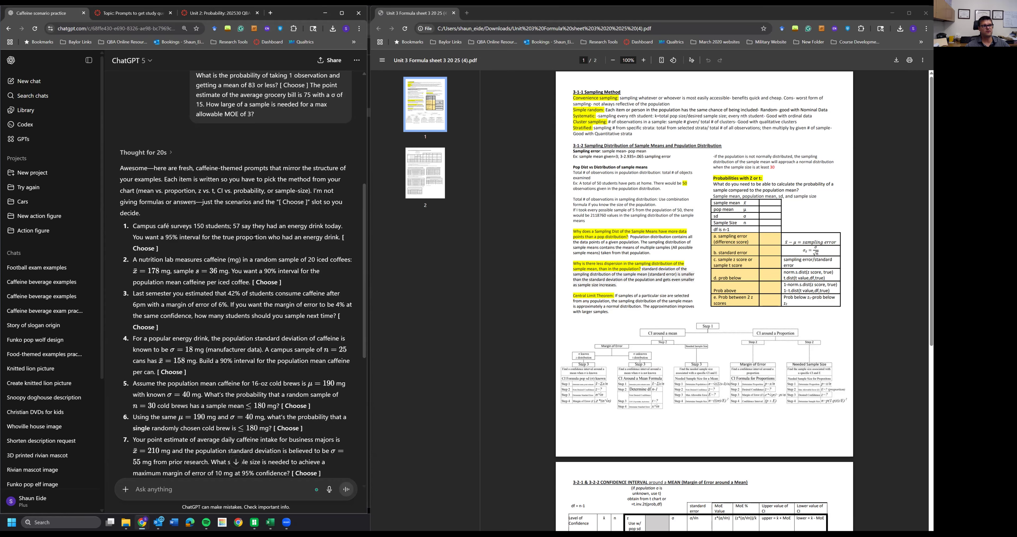
pyautogui.scroll(-5, 746, 158)
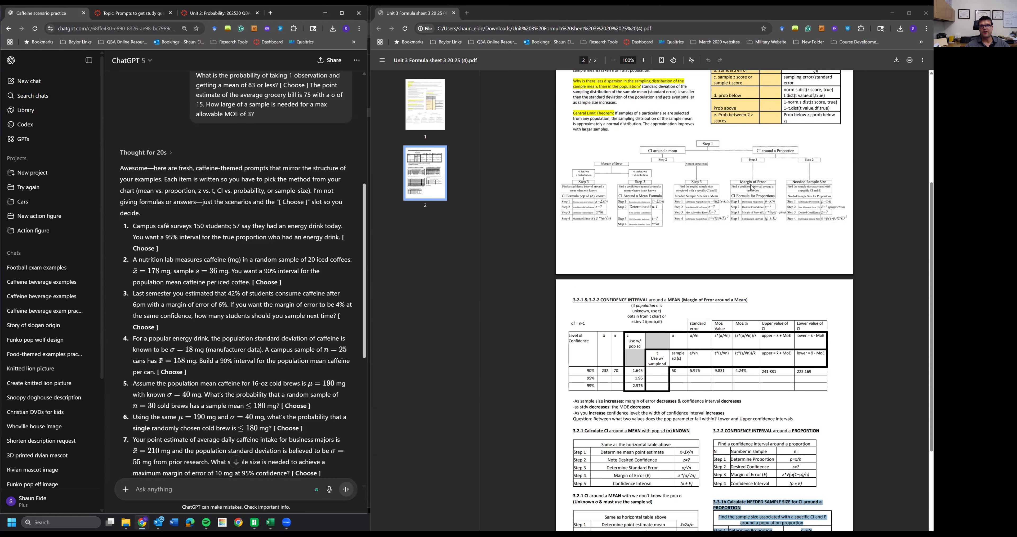
pyautogui.scroll(-3, 751, 188)
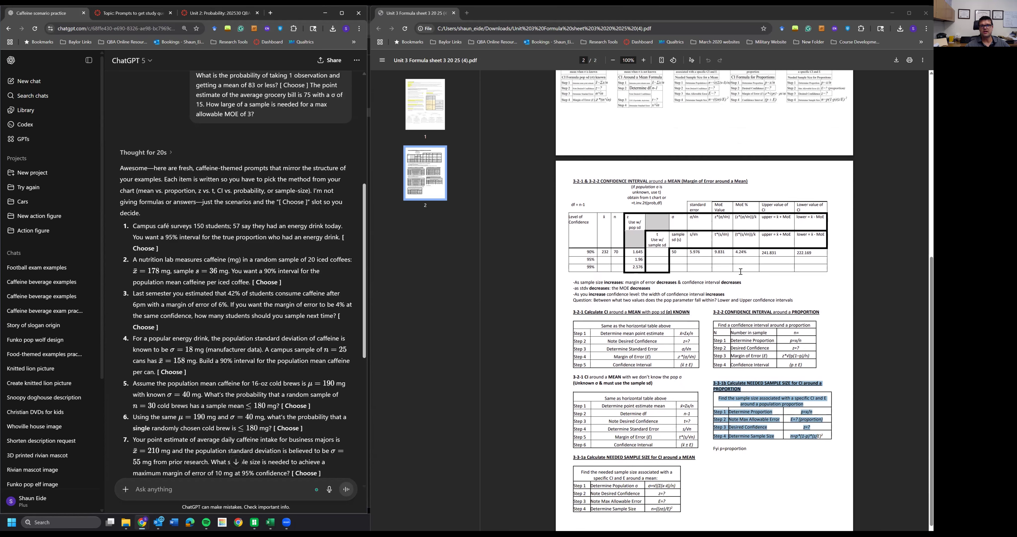
pyautogui.moveTo(713, 299); pyautogui.dragTo(798, 354)
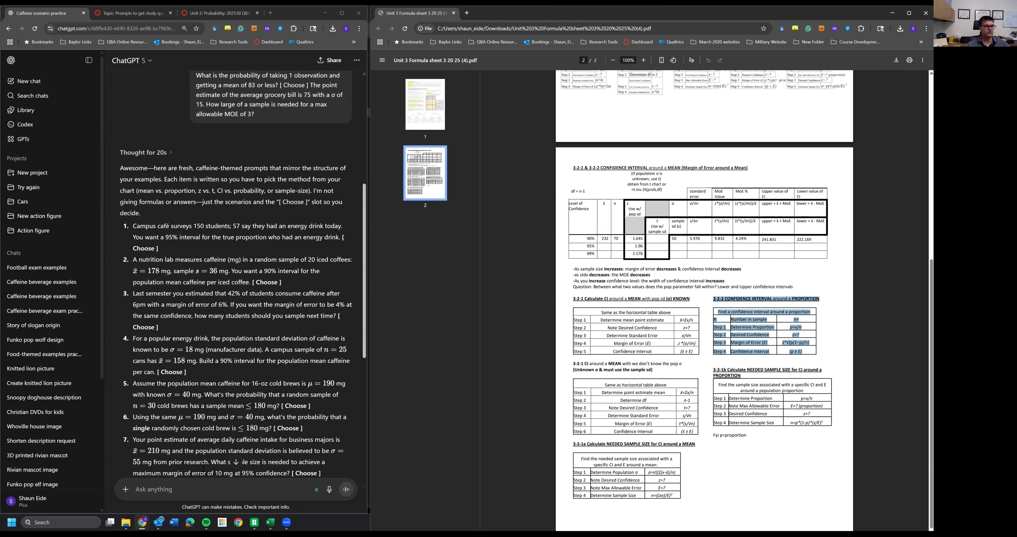
# - Create a new blank Excel workbook and snap its window to the left half of the screen
pyautogui.click(270, 522)
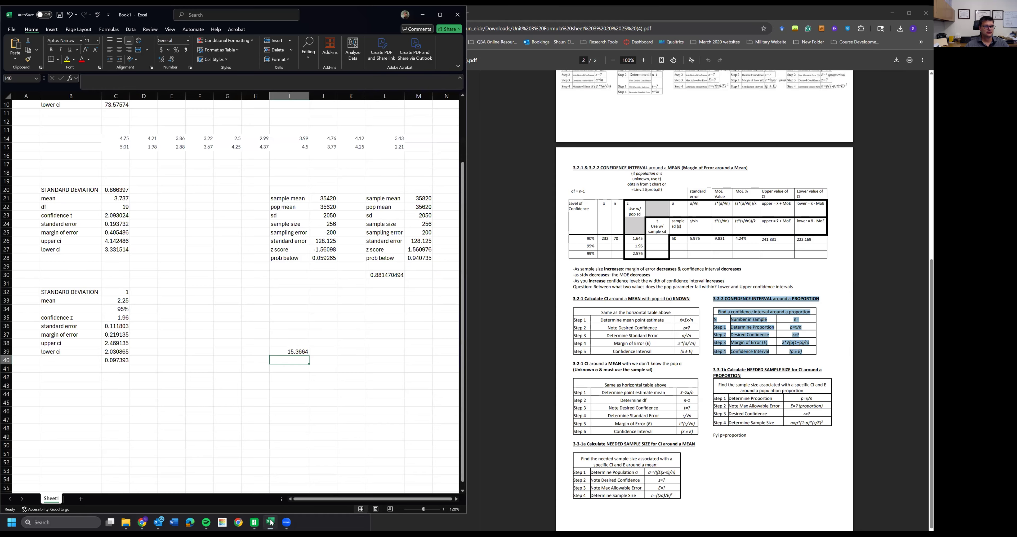
pyautogui.click(12, 29)
pyautogui.click(106, 104)
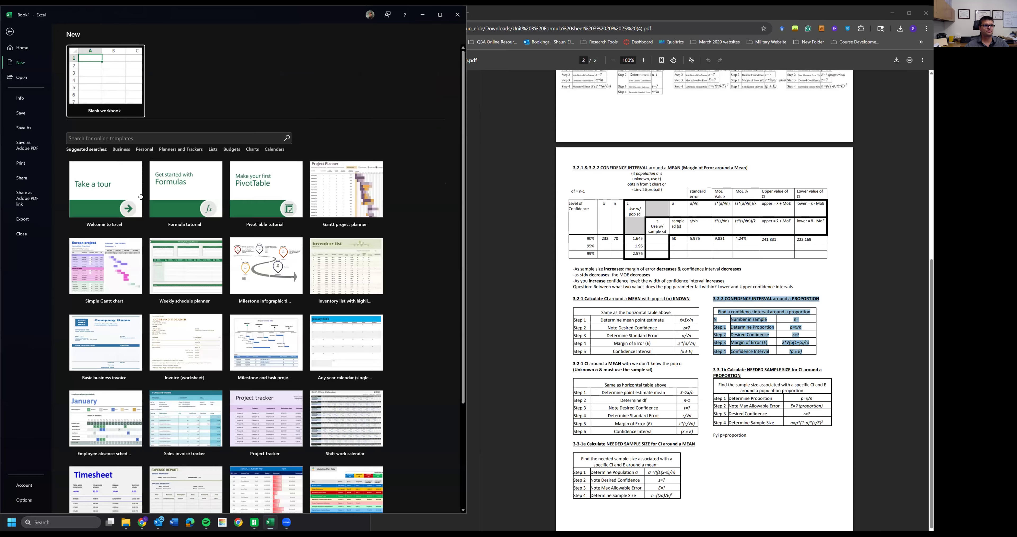
pyautogui.click(128, 194)
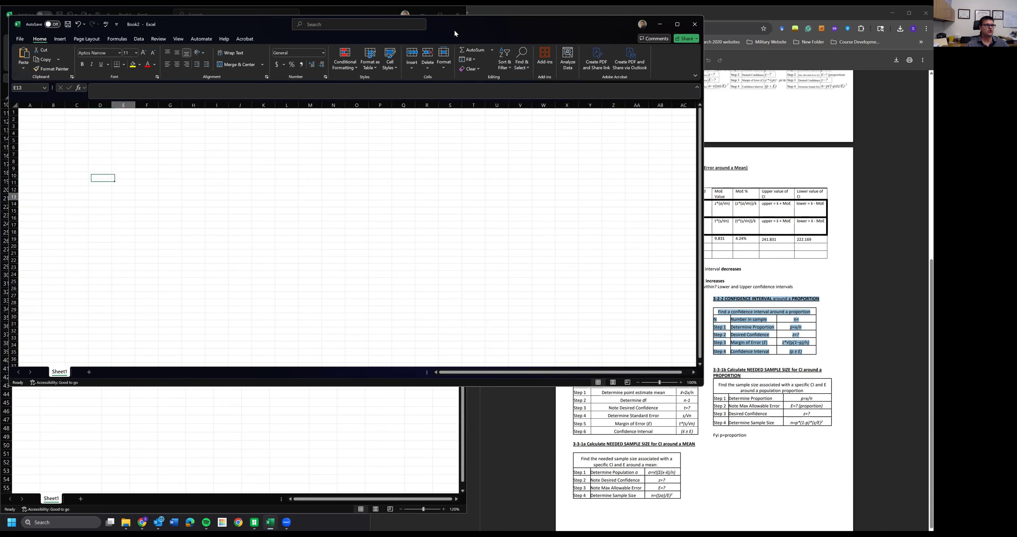
pyautogui.press('super+Left')
pyautogui.click(395, 272)
pyautogui.click(122, 178)
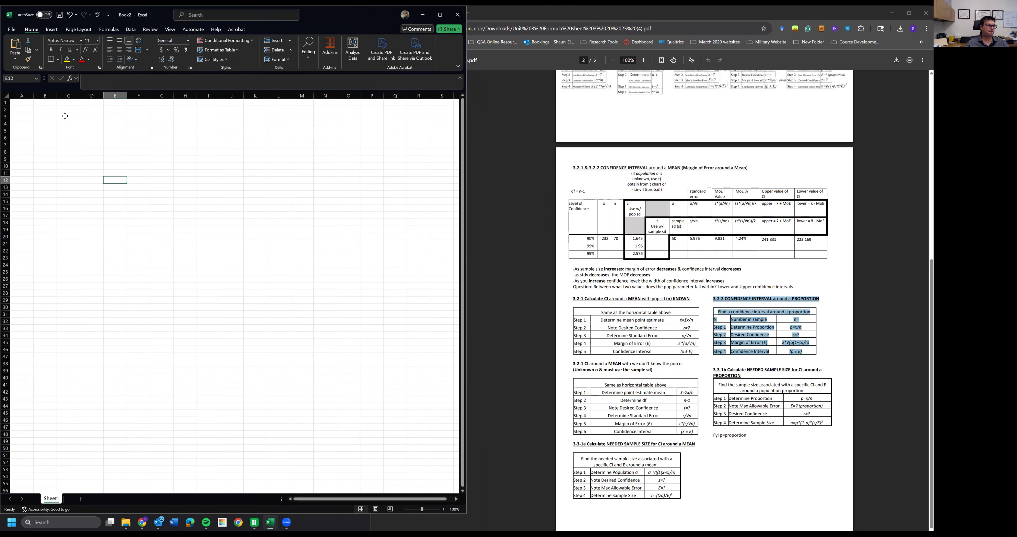
# - Enter the labels sample size, proportion, z score, moe, CI upper and CI lower down column B from B3
pyautogui.click(53, 111)
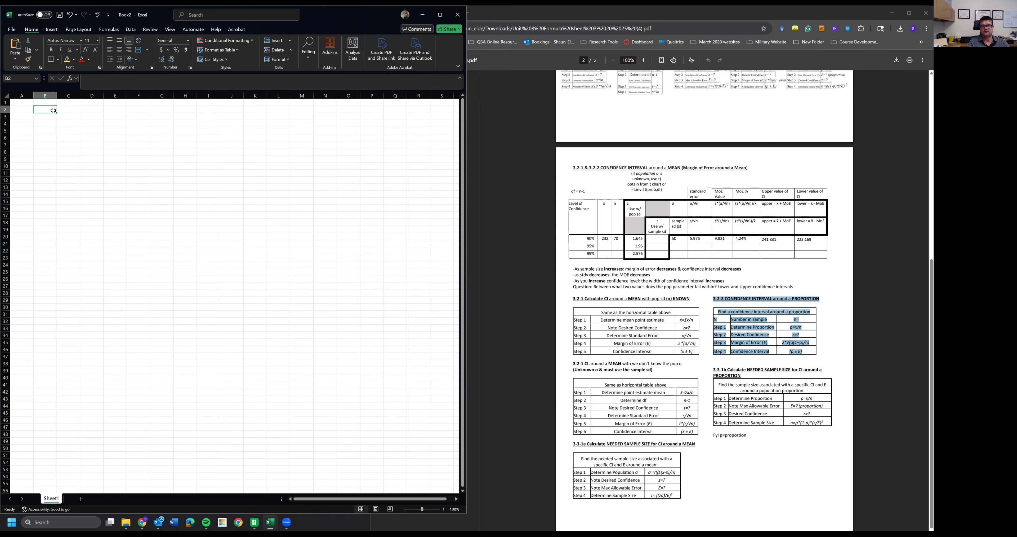
pyautogui.press('Return')
pyautogui.write('sample size')
pyautogui.press('Return')
pyautogui.write('proportion')
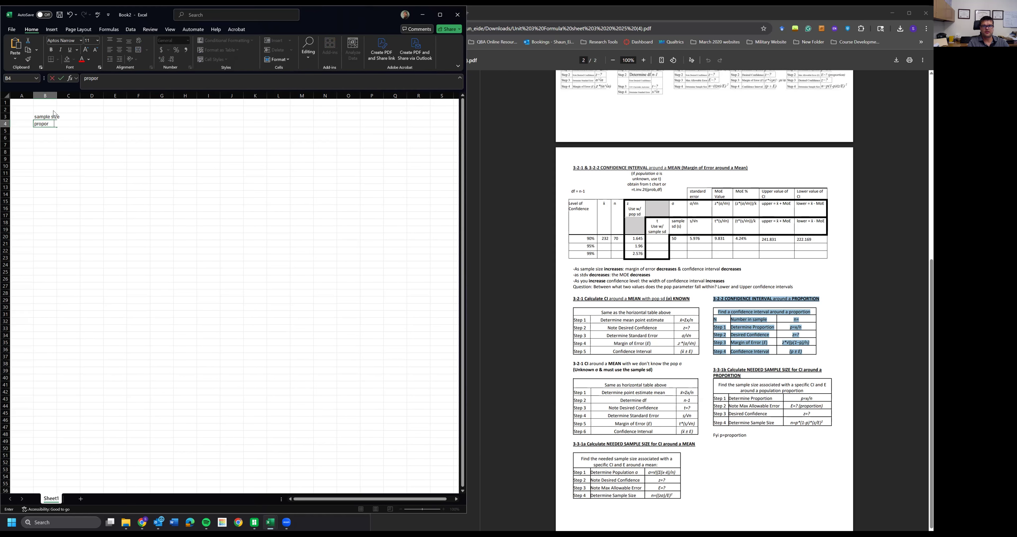
pyautogui.press('Return')
pyautogui.write('z')
pyautogui.write(' ss')
pyautogui.write('re')
pyautogui.press('Return')
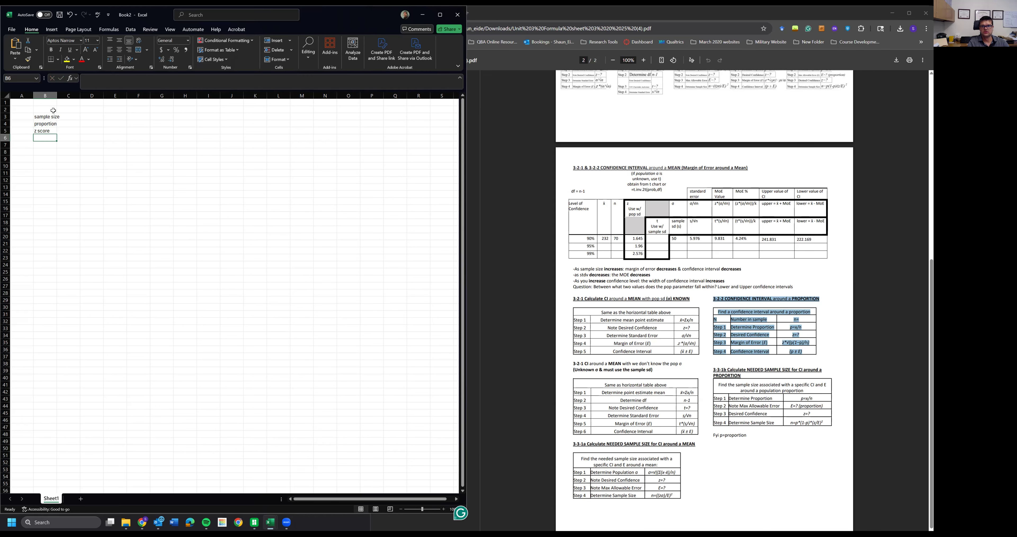
pyautogui.write('moe')
pyautogui.press('Return')
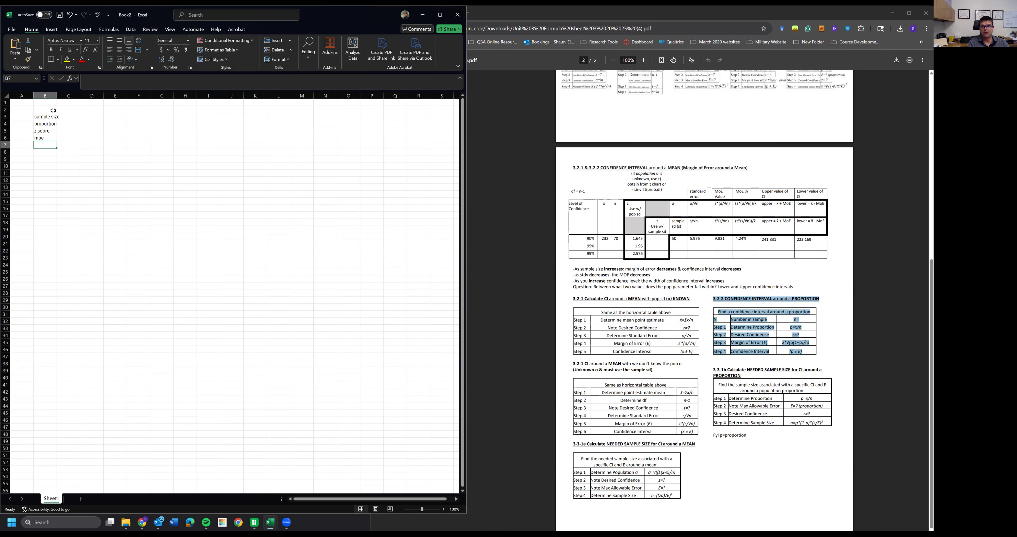
pyautogui.write('CI')
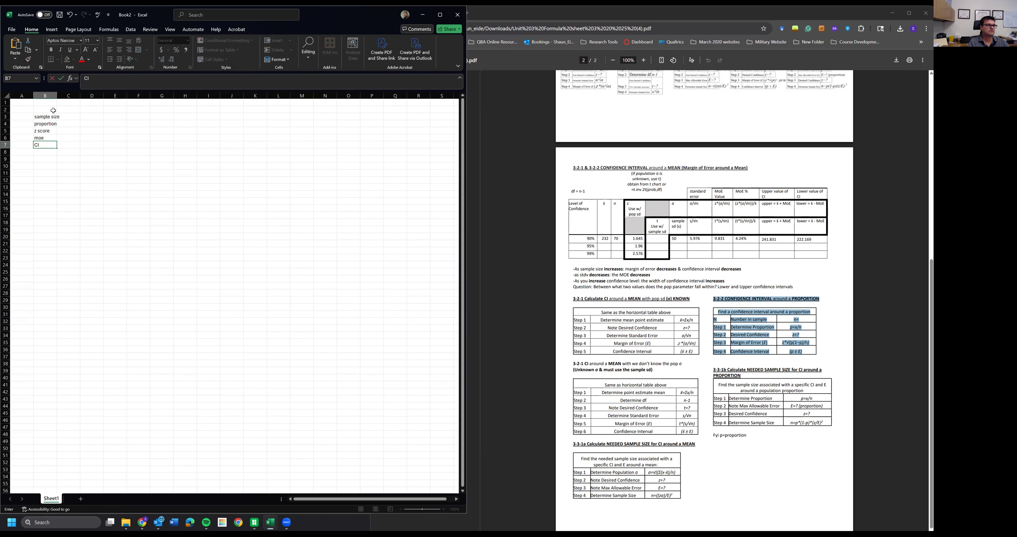
pyautogui.write(' upper')
pyautogui.press('Return')
pyautogui.write('cI lower')
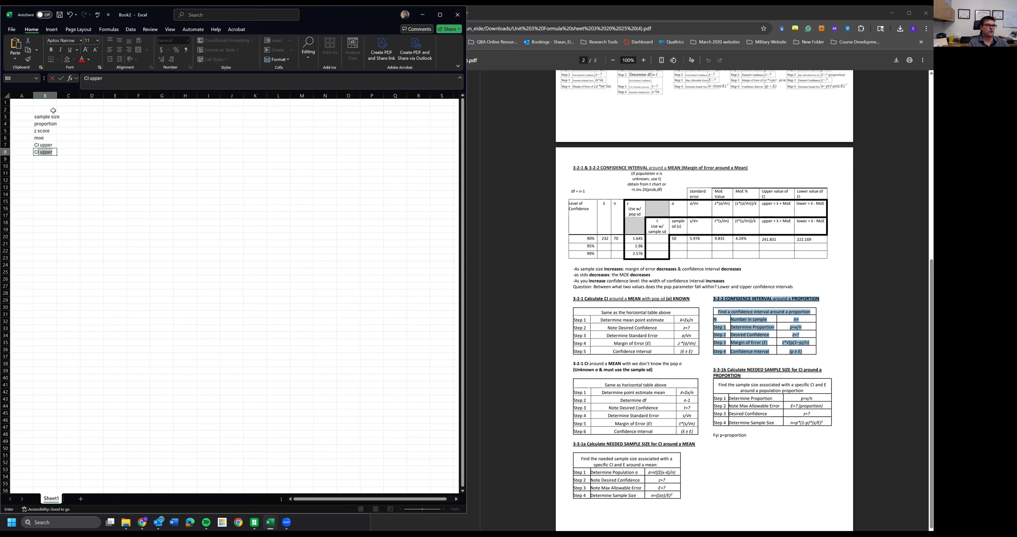
pyautogui.press('Return')
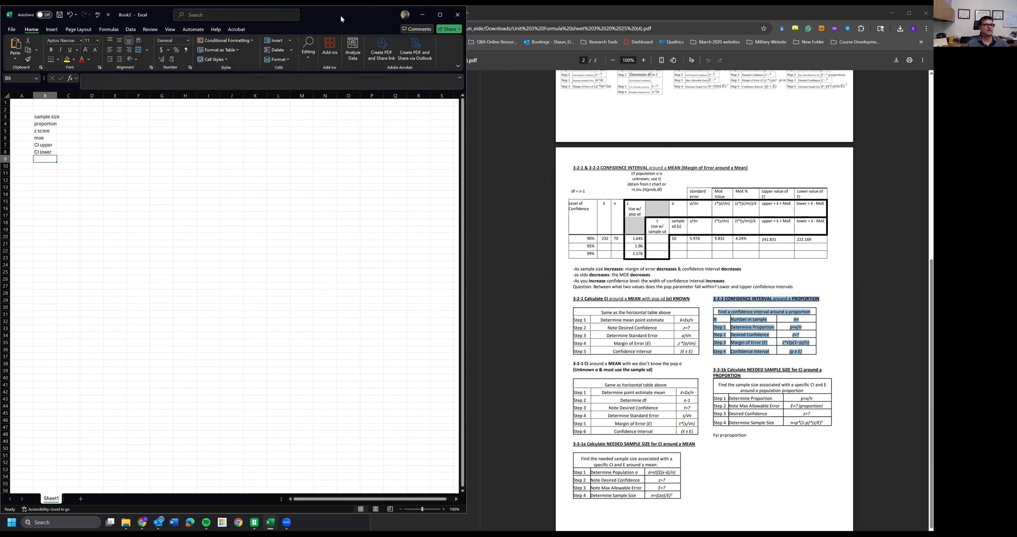
# - Shrink the Excel window and position it over the PDF beside the ChatGPT questions
pyautogui.doubleClick(361, 9)
pyautogui.click(422, 14)
pyautogui.moveTo(779, 277); pyautogui.dragTo(329, 276)
pyautogui.moveTo(269, 109); pyautogui.dragTo(559, 62)
# - Enter the sample size 150, the proportion =57/150 and the z score 1.96 in column C beside the labels
pyautogui.click(442, 163)
pyautogui.write('150')
pyautogui.press('Return')
pyautogui.write('=57/150')
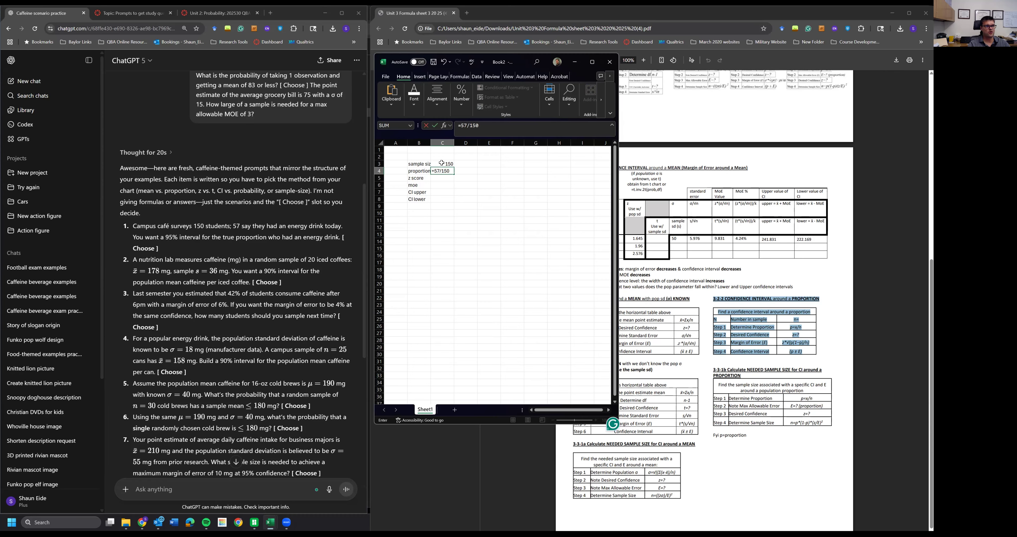
pyautogui.press('Return')
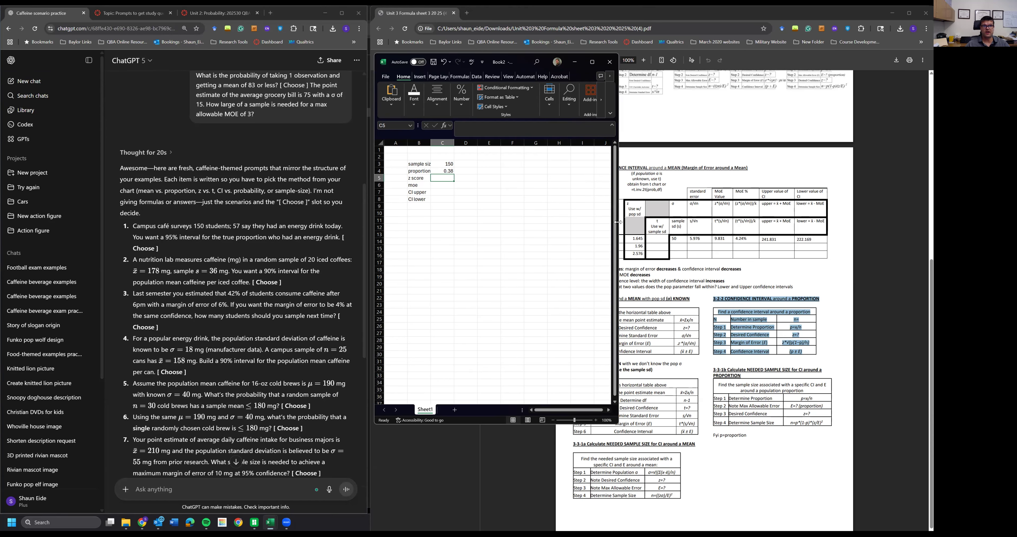
pyautogui.moveTo(618, 223); pyautogui.dragTo(544, 224)
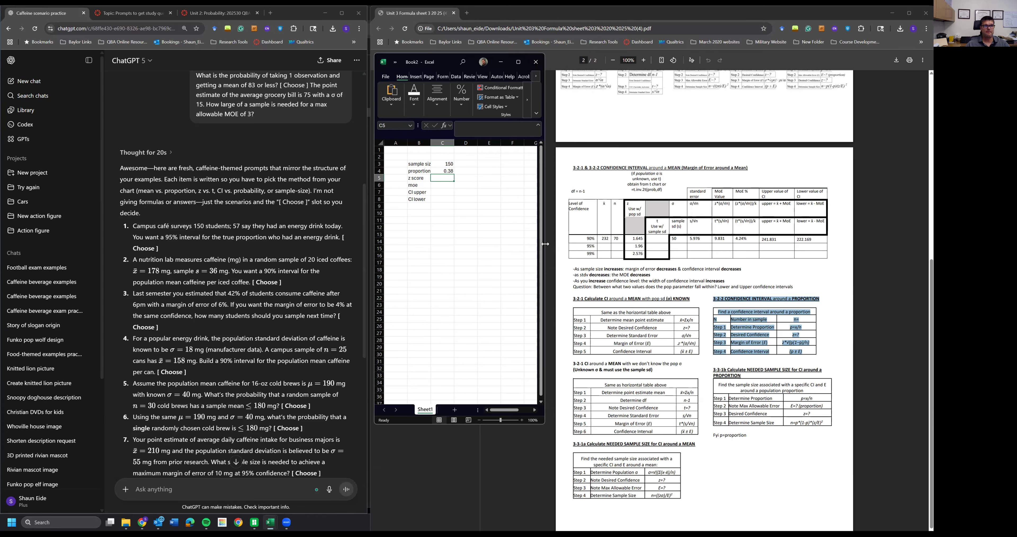
pyautogui.moveTo(545, 243); pyautogui.dragTo(671, 243)
pyautogui.write('1')
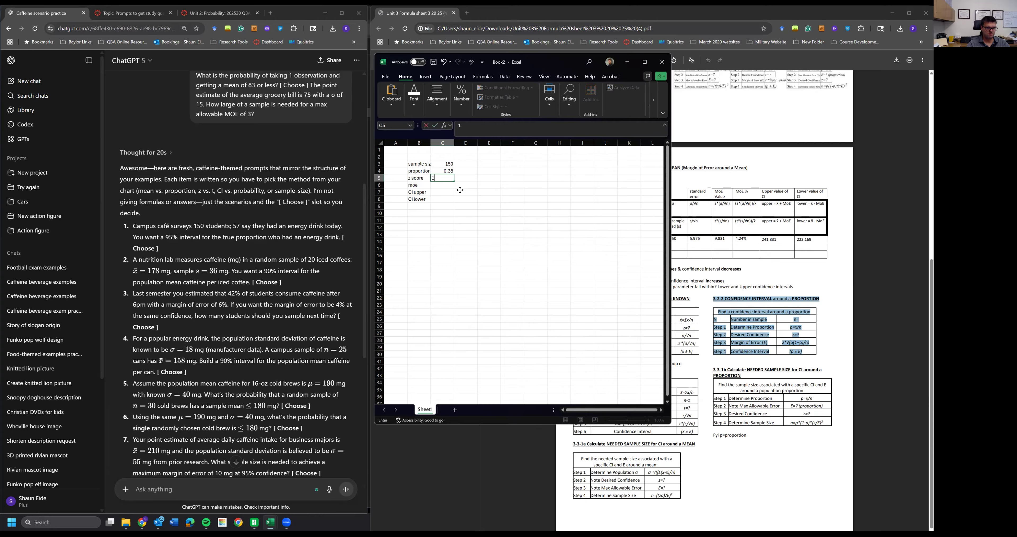
pyautogui.write('.96')
pyautogui.press('Return')
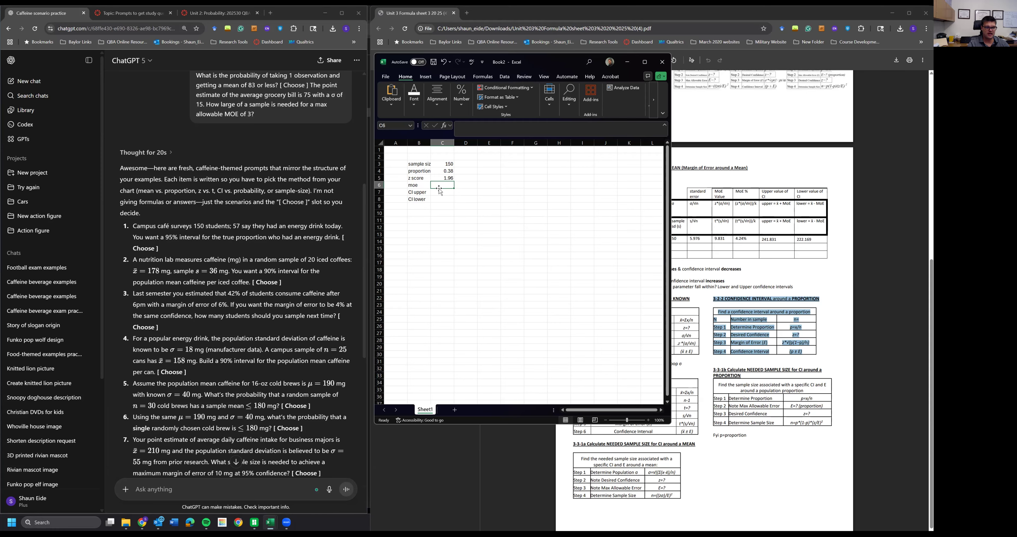
# - Calculate the margin of error with the formula =C5*SQRT(C4*(1-C4)/C3) in the moe cell
pyautogui.write('=')
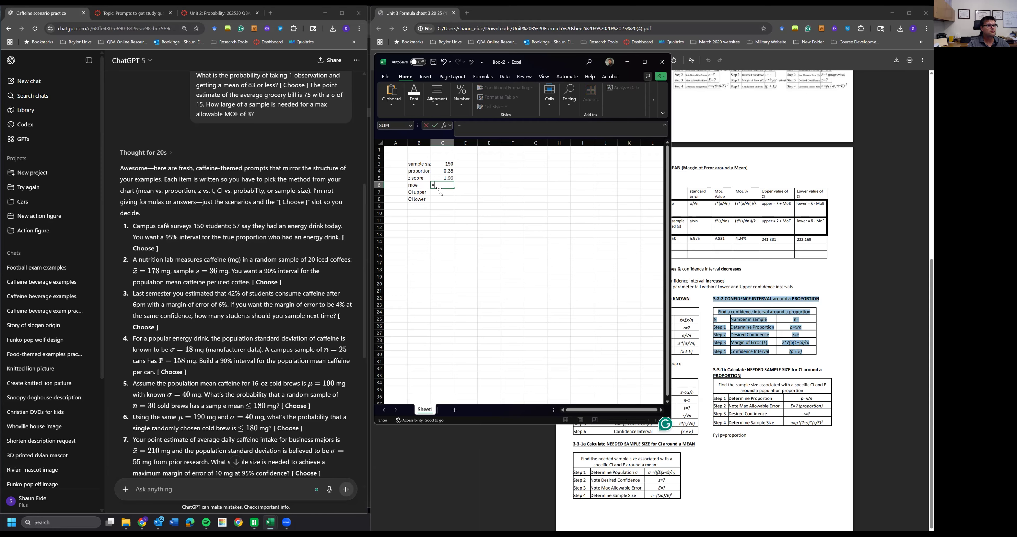
pyautogui.click(439, 181)
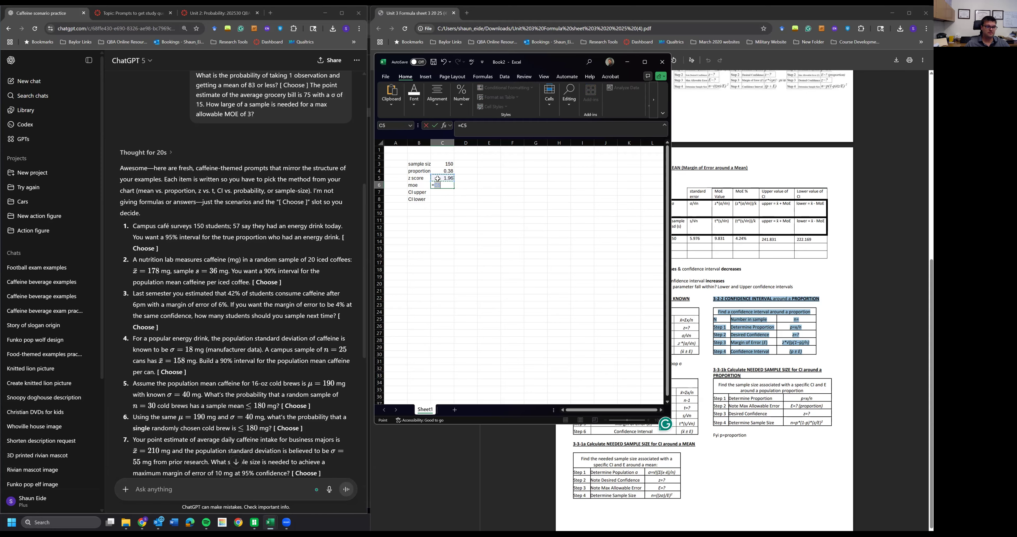
pyautogui.write('*')
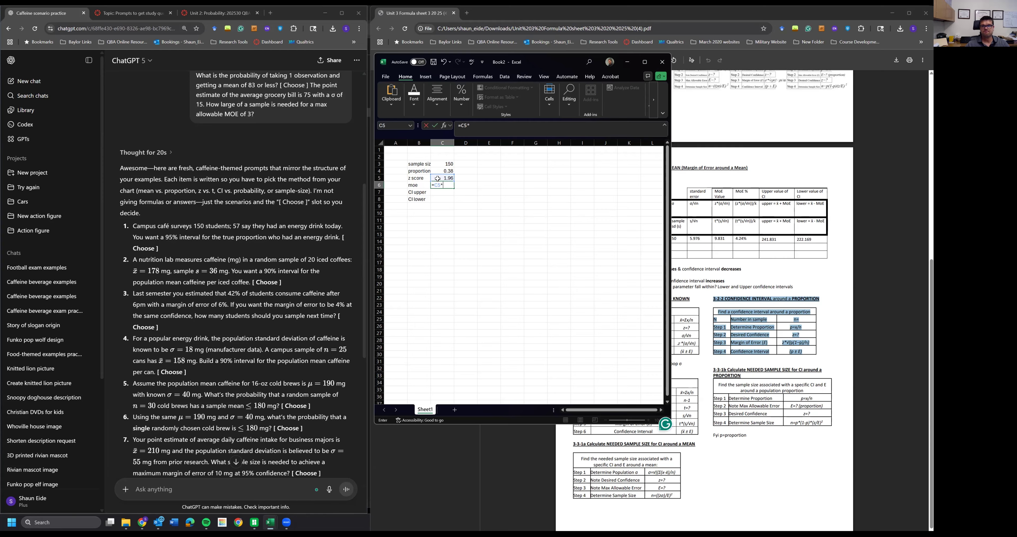
pyautogui.write('sqrt(')
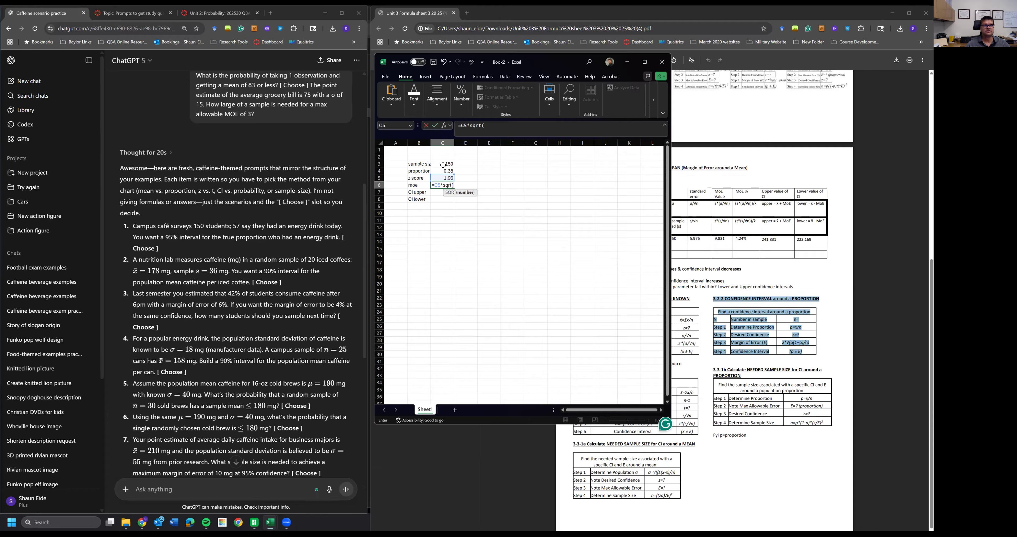
pyautogui.click(440, 172)
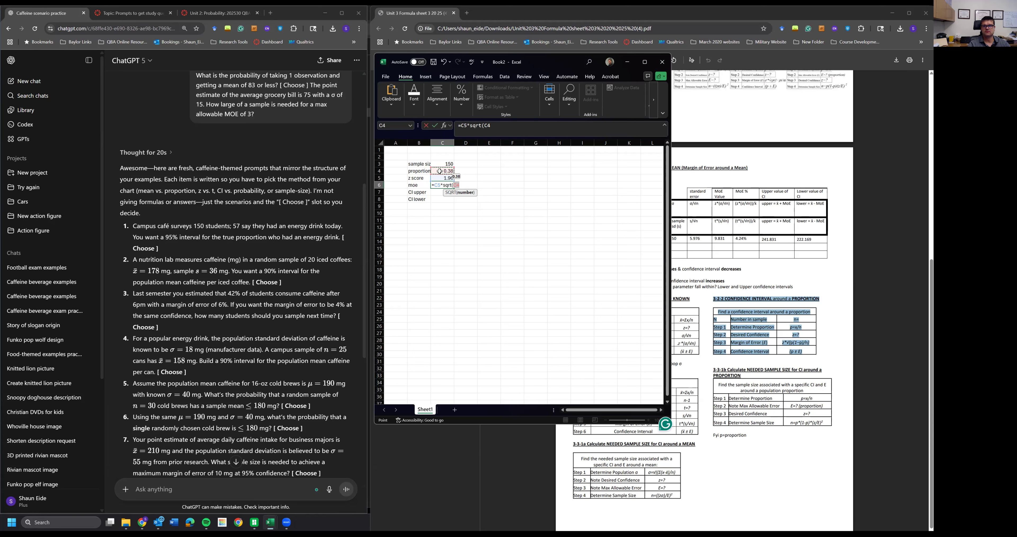
pyautogui.write('*')
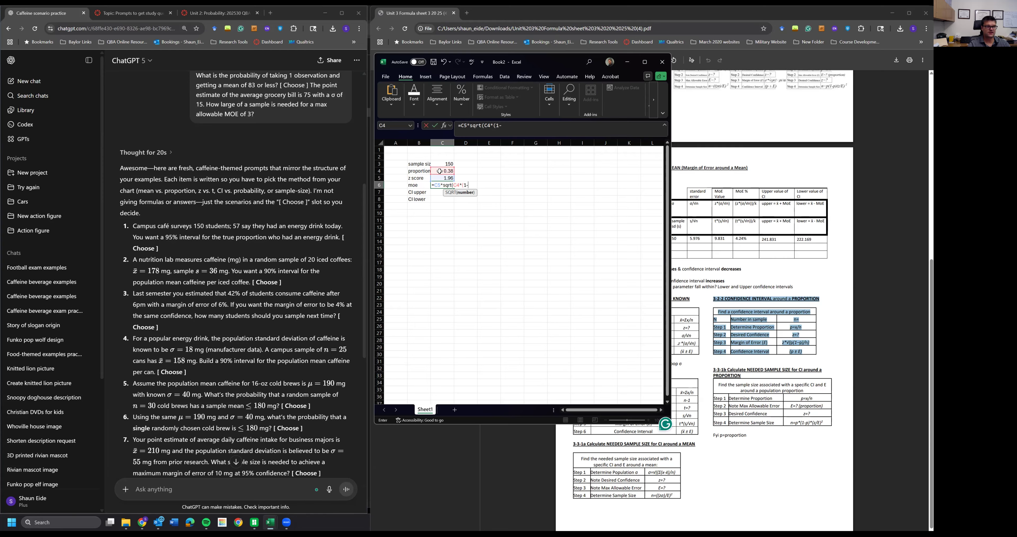
pyautogui.click(439, 171)
pyautogui.write(')/')
pyautogui.click(436, 160)
pyautogui.write(')')
pyautogui.press('Return')
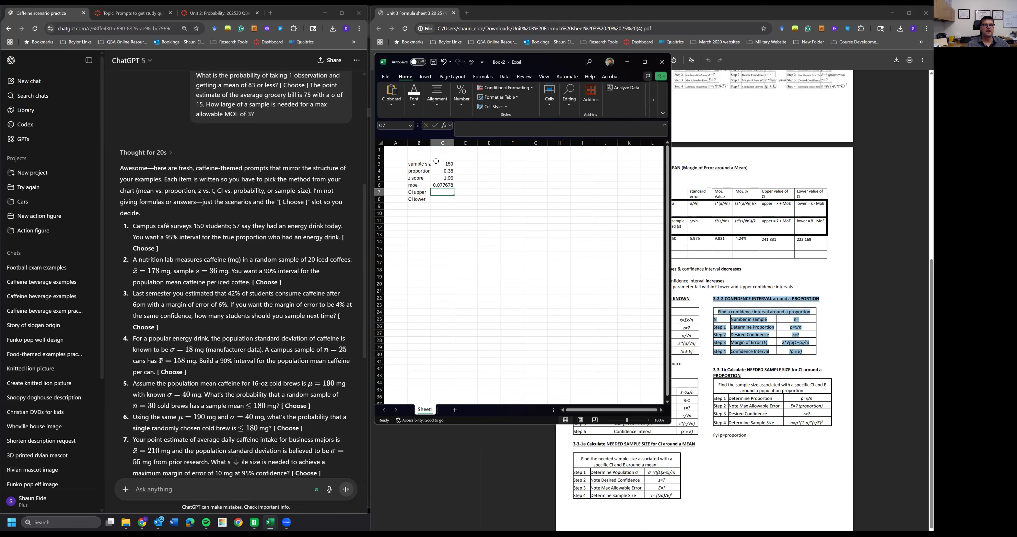
# - Compute the CI upper limit as =C4+C6 and the CI lower limit as =C4-C6
pyautogui.click(443, 184)
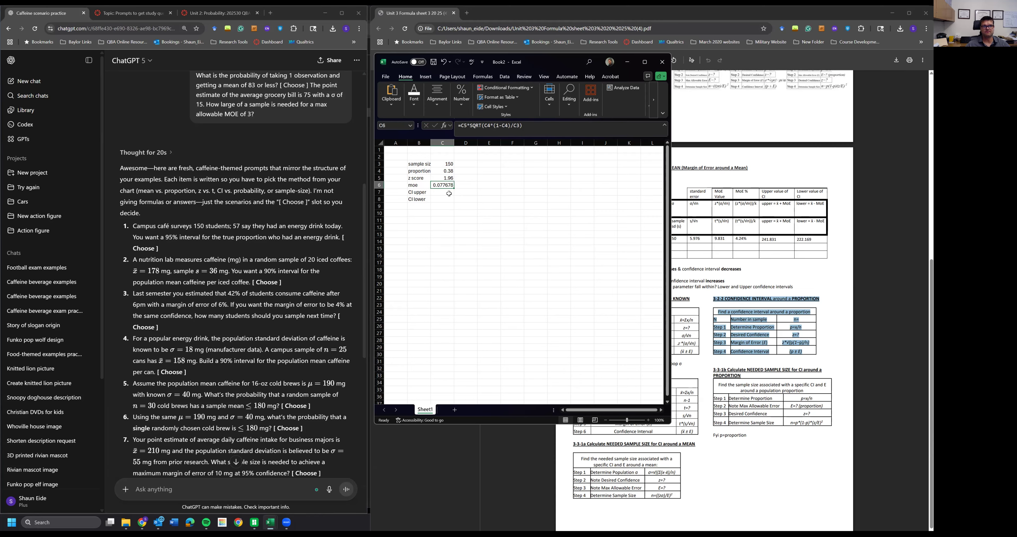
pyautogui.click(448, 193)
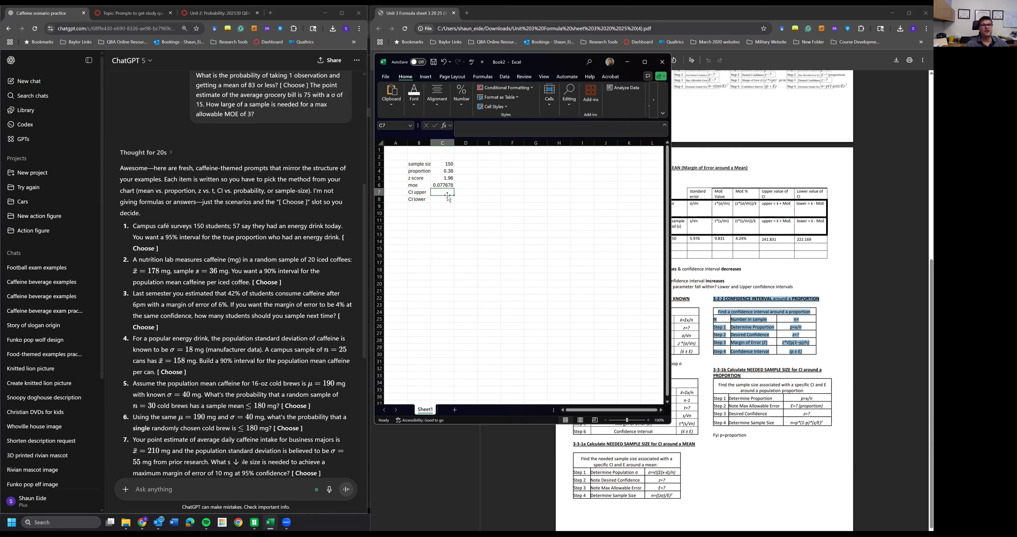
pyautogui.write('=')
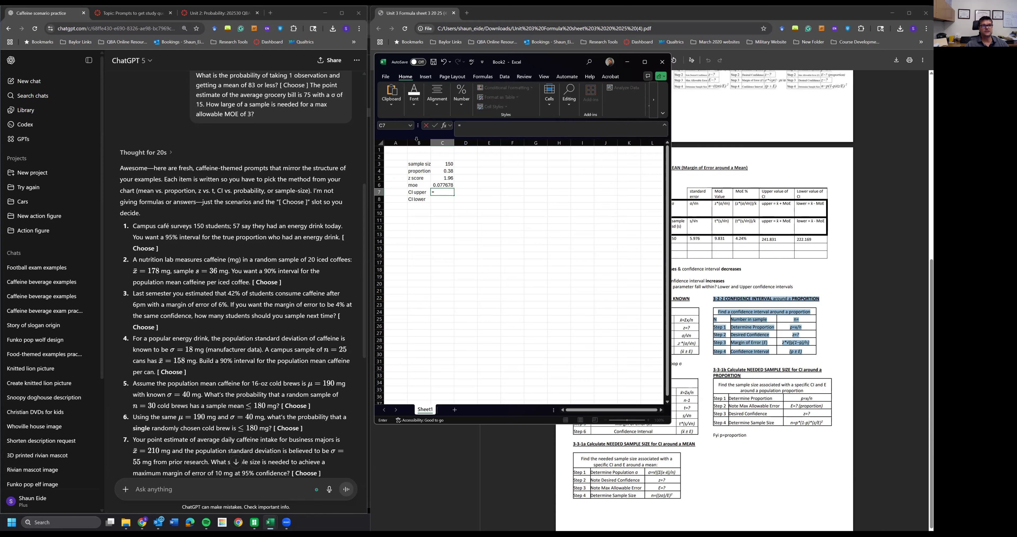
pyautogui.click(447, 172)
pyautogui.write('+')
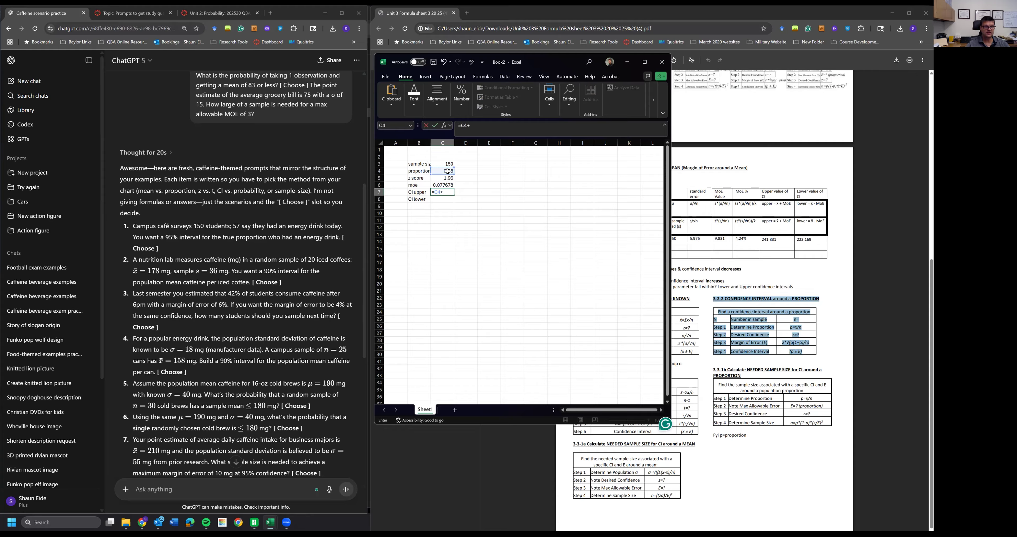
pyautogui.click(444, 184)
pyautogui.press('Return')
pyautogui.write('=')
pyautogui.click(444, 170)
pyautogui.write('-')
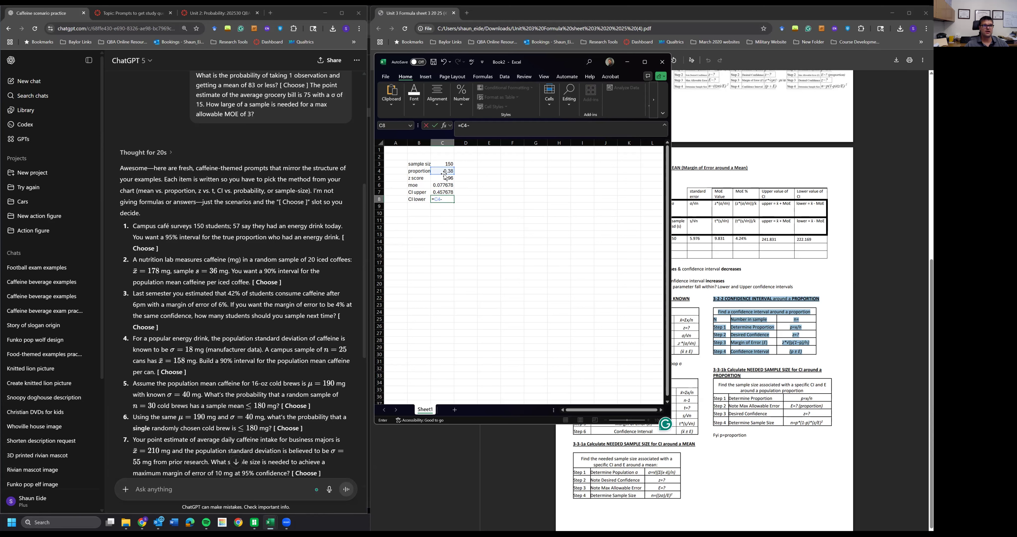
pyautogui.click(447, 185)
pyautogui.press('Return')
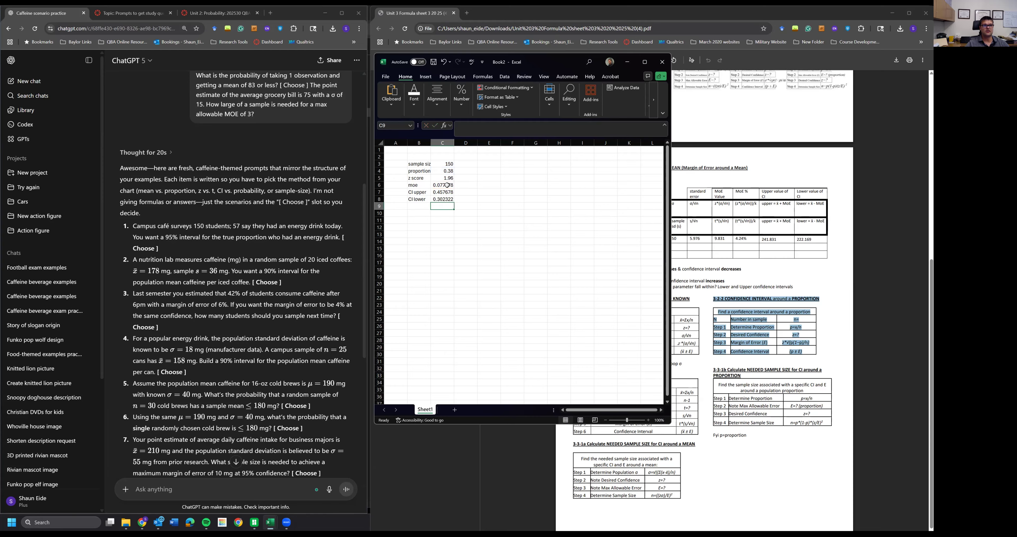
# - Write the interpretation in B10: I am 95% confident that the true or actual population proportion of students who drink energy drinks is between 30.2% and 45.8%
pyautogui.press('Down')
pyautogui.press('Left')
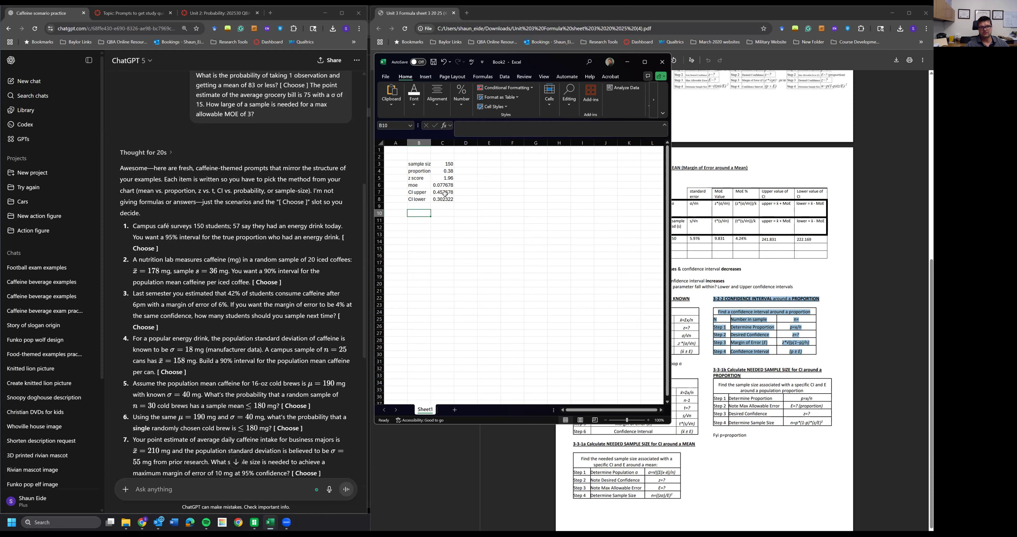
pyautogui.moveTo(445, 194); pyautogui.dragTo(445, 198)
pyautogui.click(427, 234)
pyautogui.click(418, 208)
pyautogui.click(418, 211)
pyautogui.write('I a')
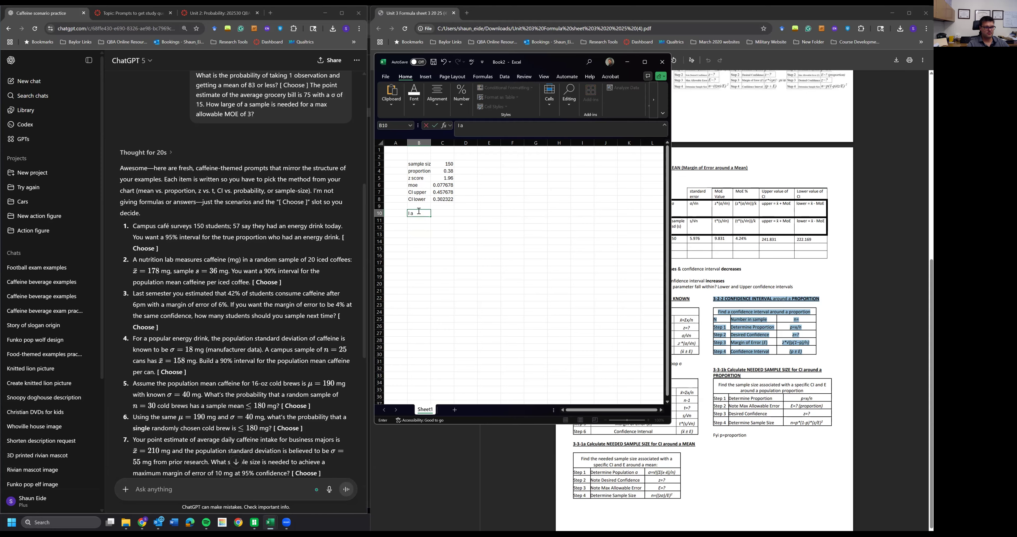
pyautogui.write('m 95% con')
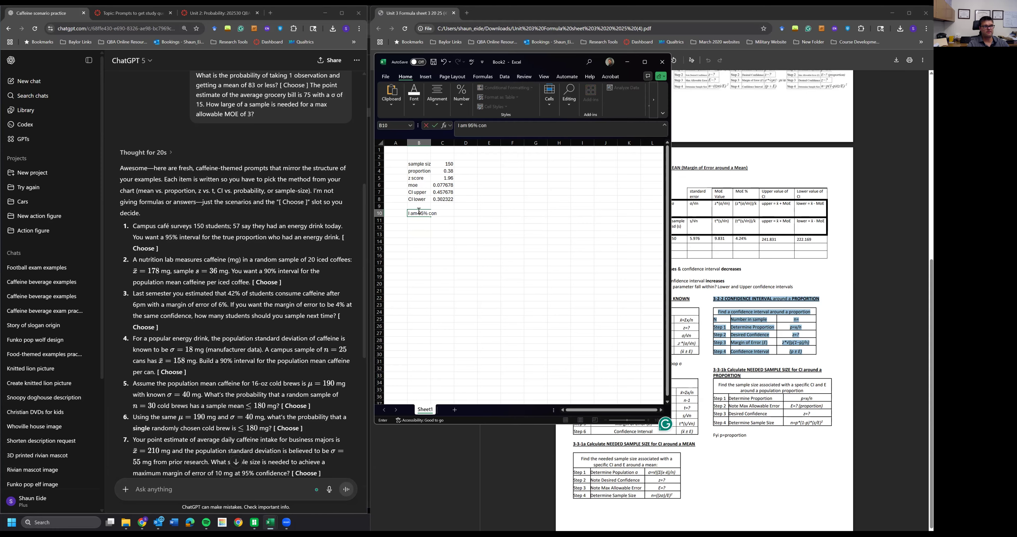
pyautogui.write('fident that the true or actual population')
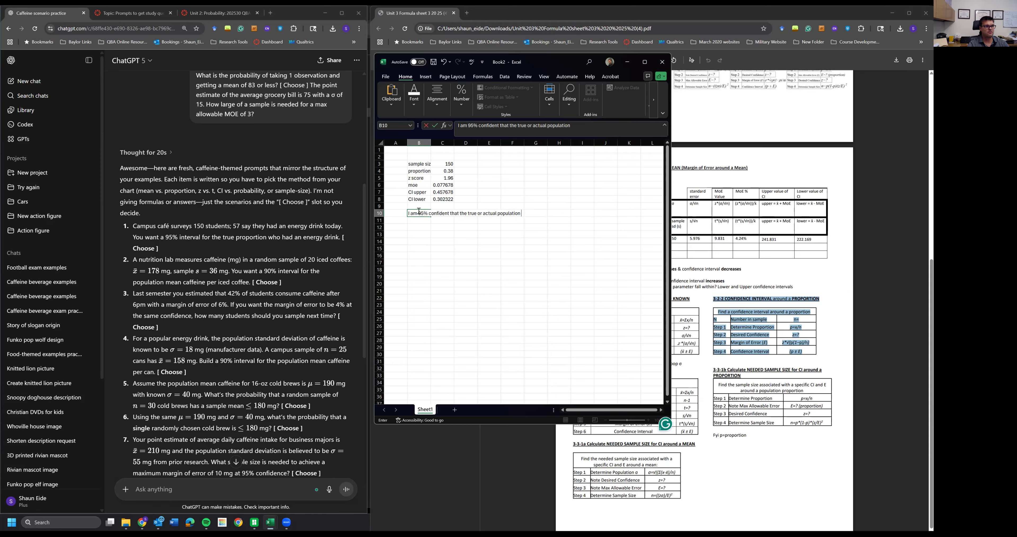
pyautogui.write(' proportion of students who')
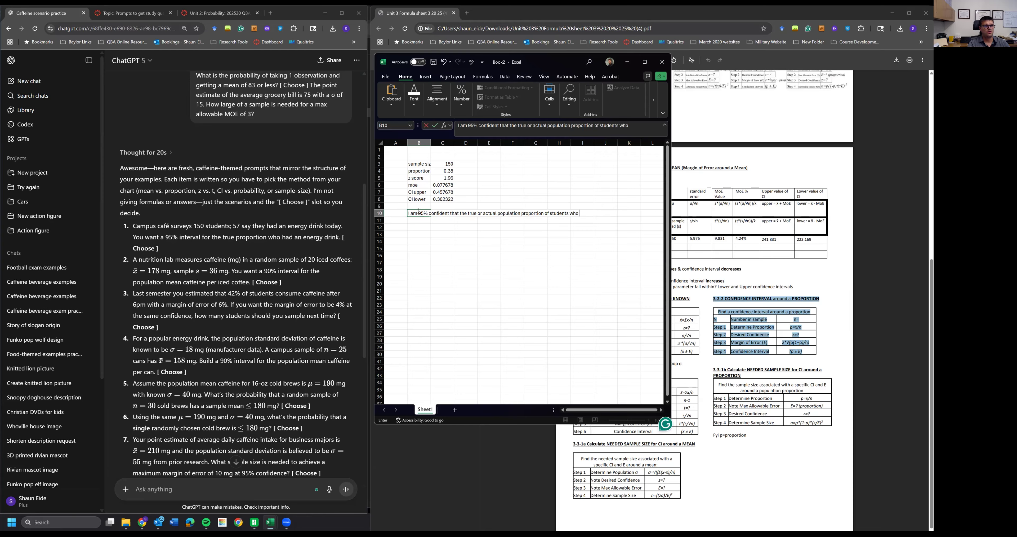
pyautogui.write(' drink energy drinks is between ')
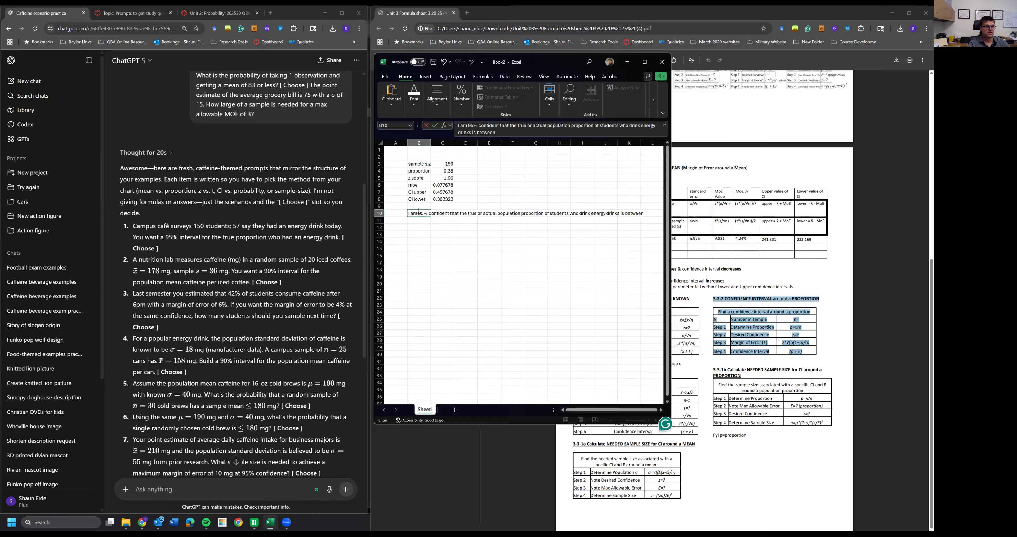
pyautogui.write('30.2% and 45.')
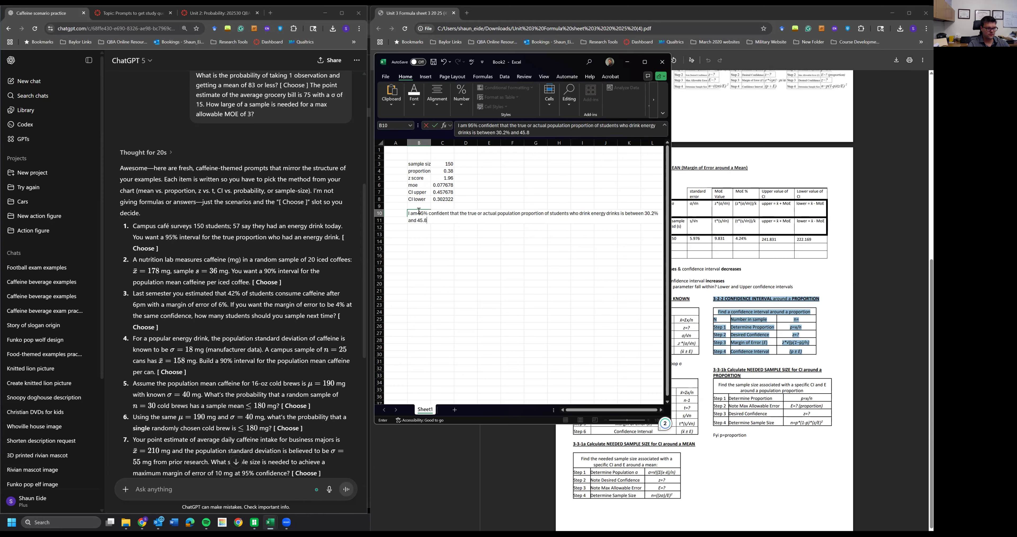
pyautogui.write('8%')
pyautogui.hotkey('ctrl', 'Return')
# - Highlight the phrase 'true or actual population proportion' within the interpretation sentence
pyautogui.doubleClick(419, 211)
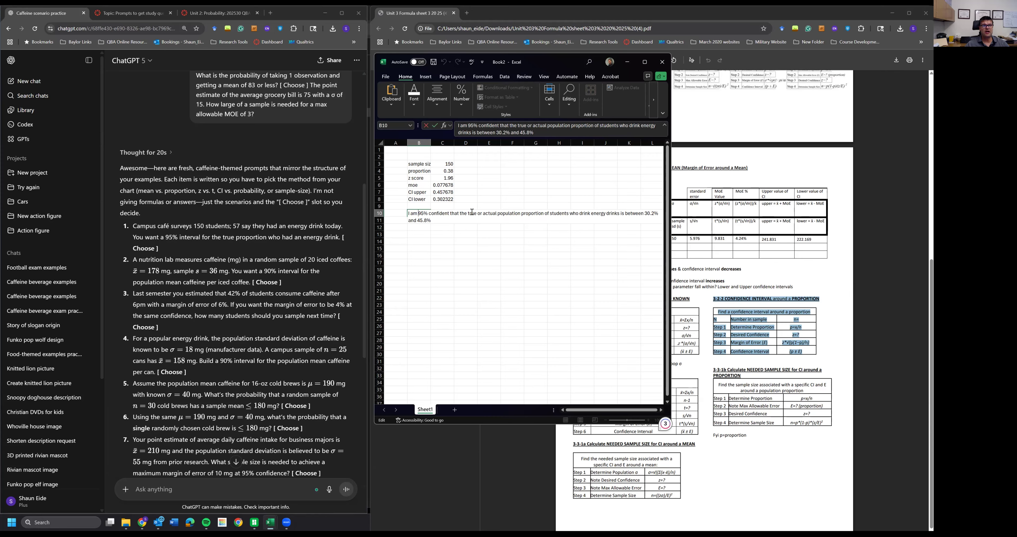
pyautogui.moveTo(465, 214); pyautogui.dragTo(544, 210)
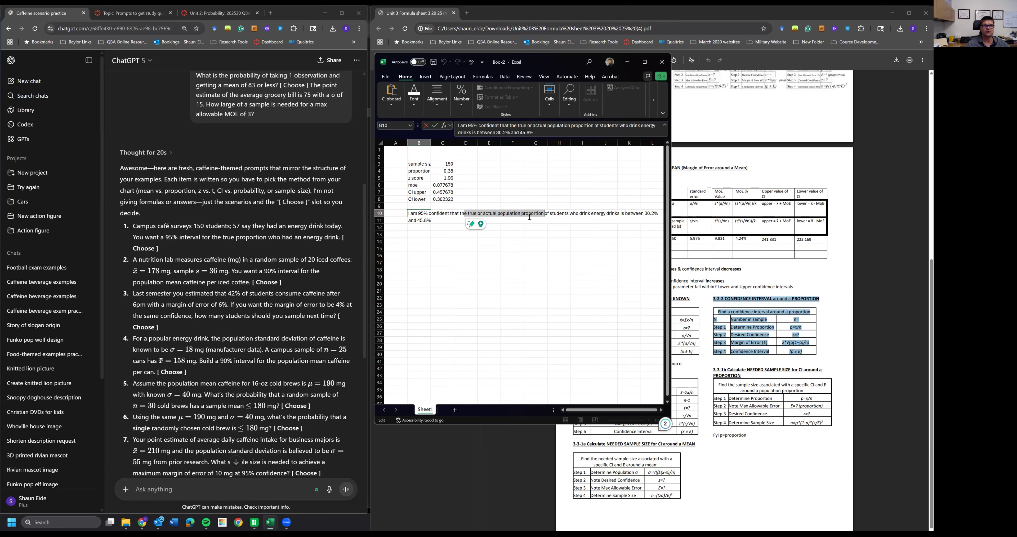
pyautogui.click(427, 249)
pyautogui.click(419, 227)
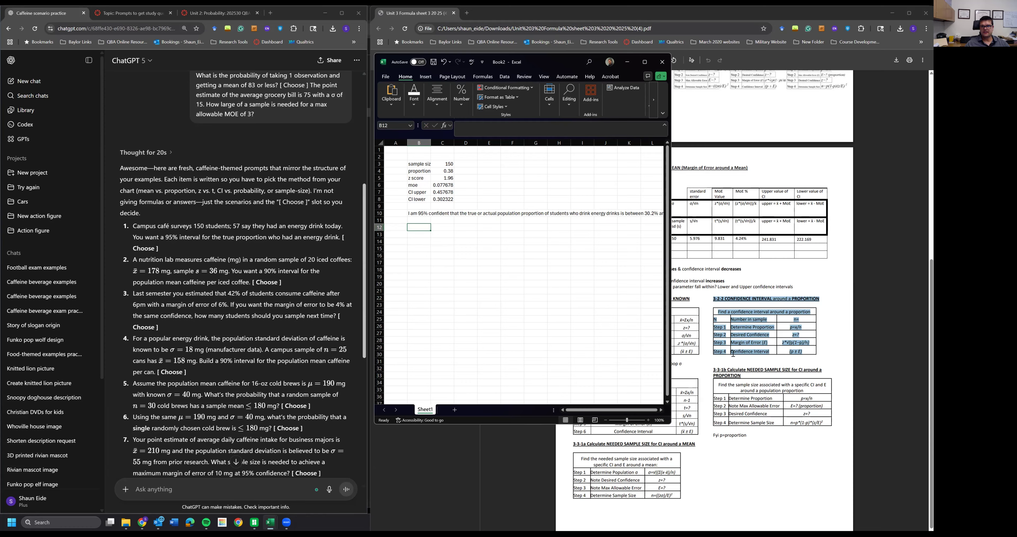
# - Examine question 2 on iced-coffee caffeine and locate the matching confidence interval around a mean procedure on the formula sheet
pyautogui.moveTo(133, 259); pyautogui.dragTo(285, 282)
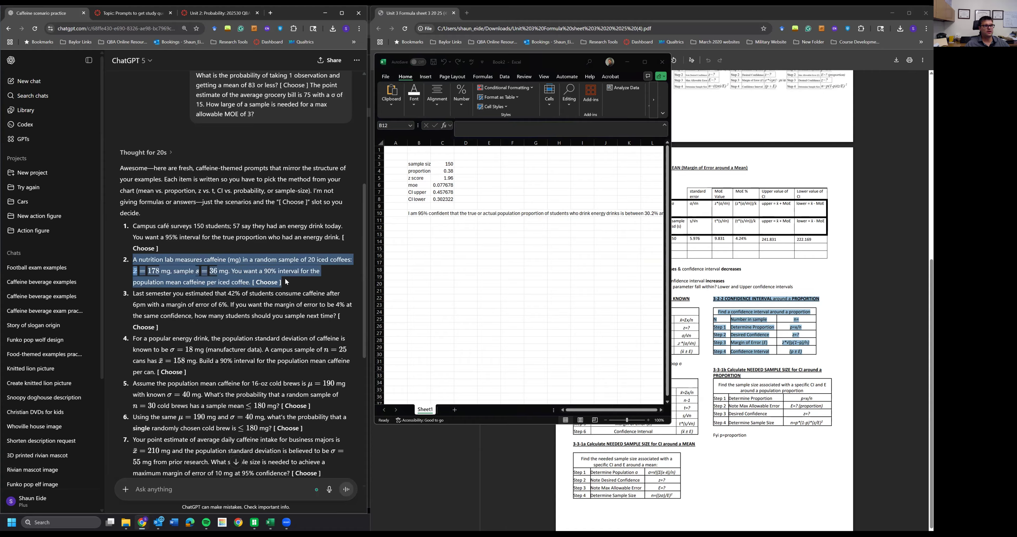
pyautogui.moveTo(285, 277)
pyautogui.mouseDown()
pyautogui.moveTo(259, 262)
pyautogui.moveTo(141, 268)
pyautogui.moveTo(292, 282)
pyautogui.mouseUp()
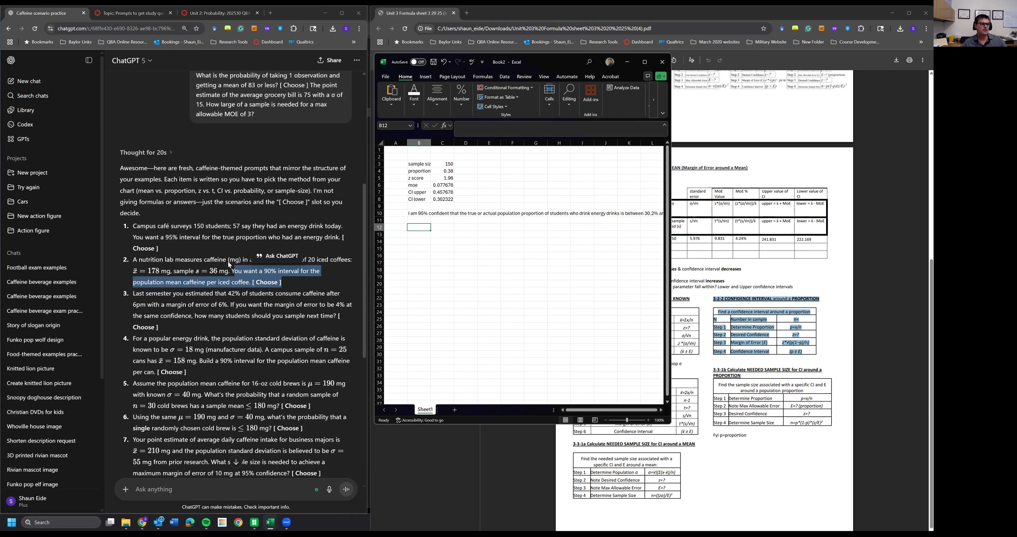
pyautogui.click(201, 271)
pyautogui.moveTo(134, 271); pyautogui.dragTo(200, 288)
pyautogui.click(731, 285)
pyautogui.scroll(7, 726, 285)
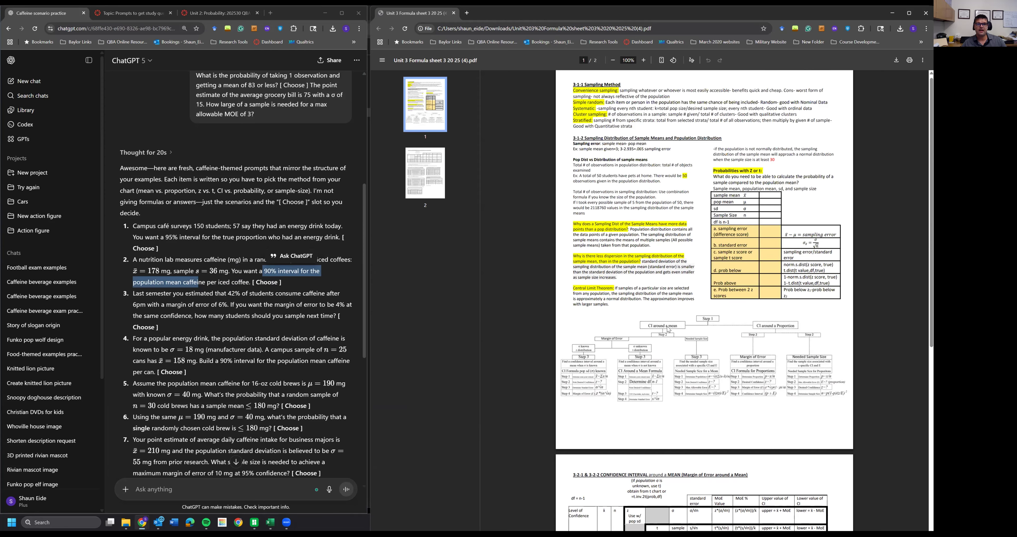
pyautogui.scroll(1, 717, 222)
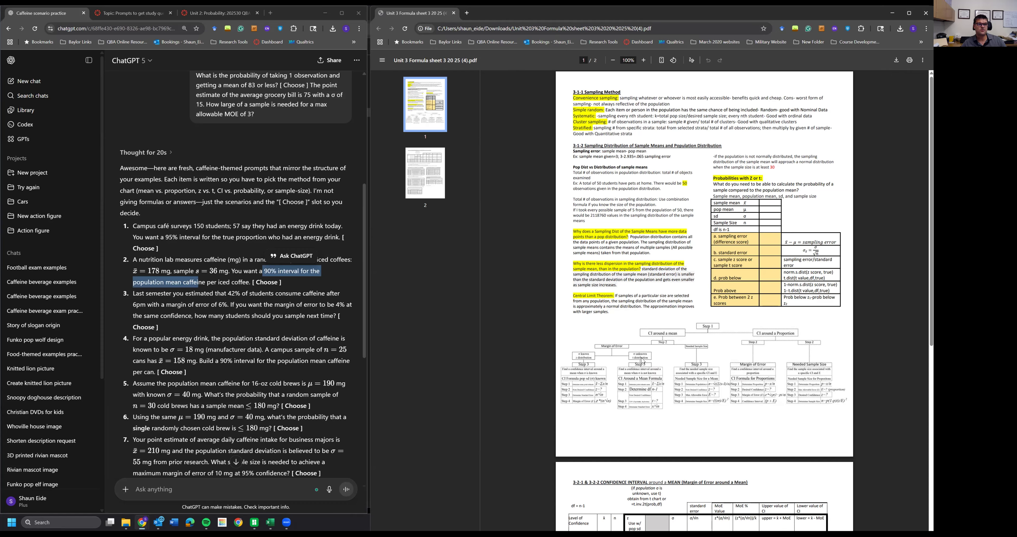
pyautogui.moveTo(194, 271); pyautogui.dragTo(228, 271)
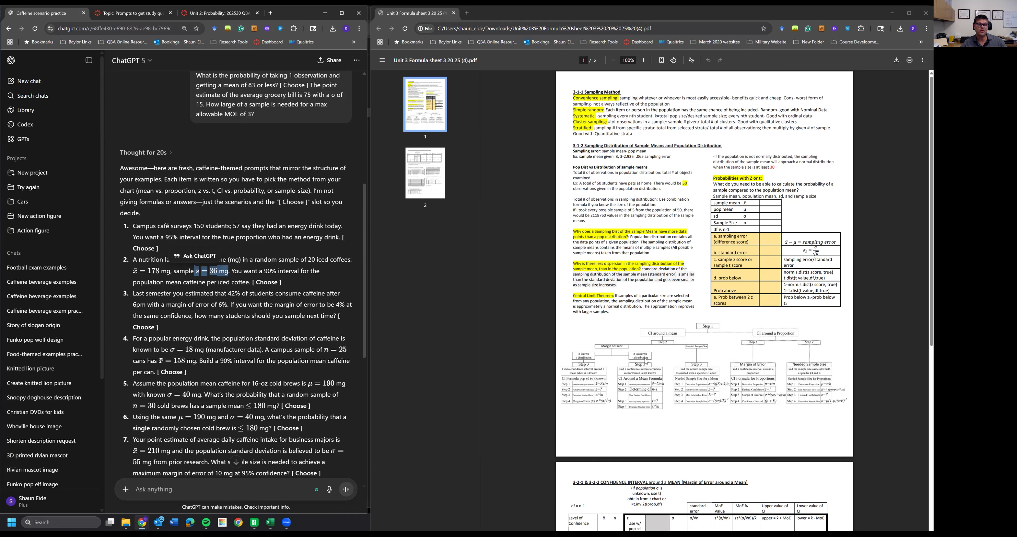
pyautogui.scroll(-3, 646, 360)
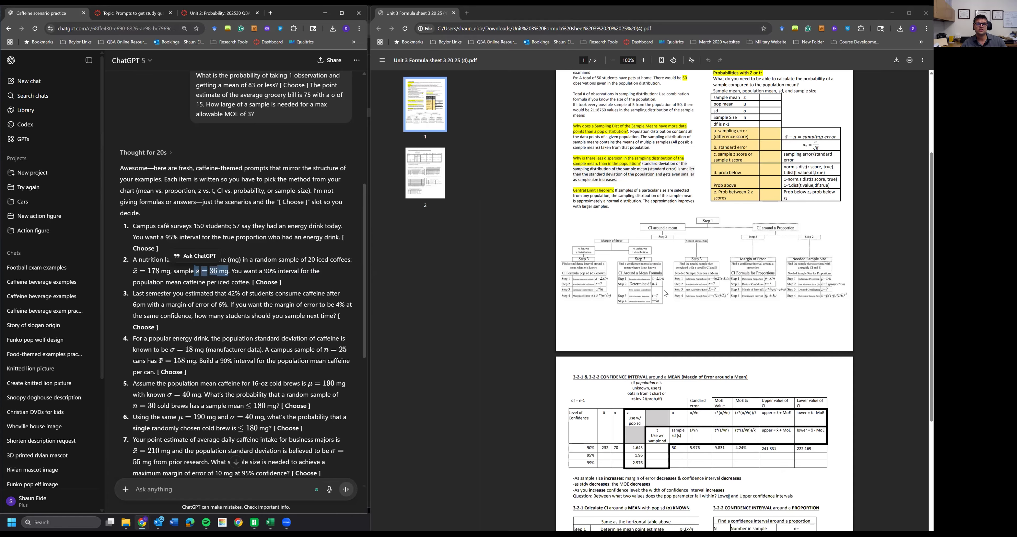
pyautogui.scroll(-4, 666, 293)
pyautogui.scroll(-2, 593, 374)
pyautogui.moveTo(573, 362); pyautogui.dragTo(698, 431)
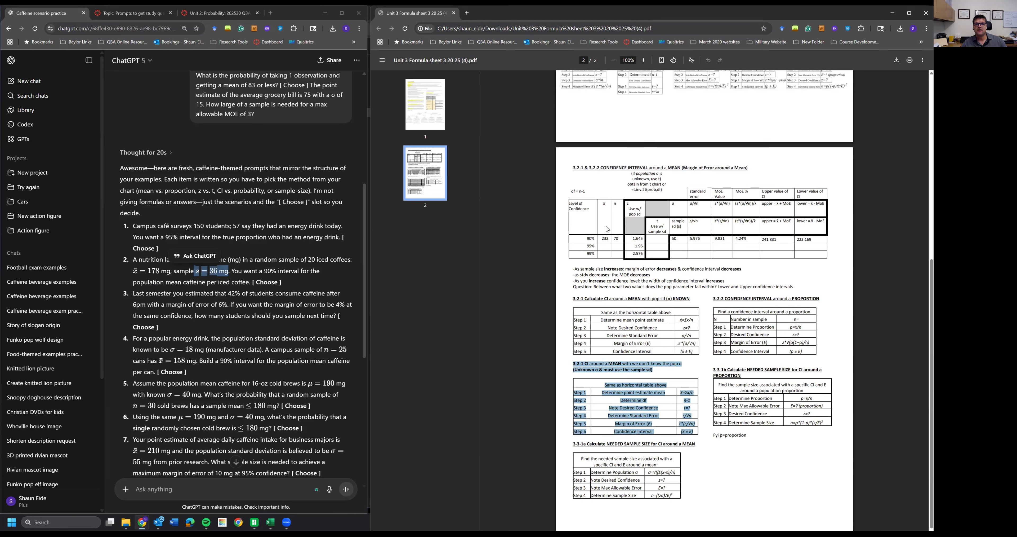
# - Select the formula sheet's steps for a confidence interval around a mean when the population standard deviation is unknown
pyautogui.moveTo(573, 168); pyautogui.dragTo(758, 246)
pyautogui.click(757, 246)
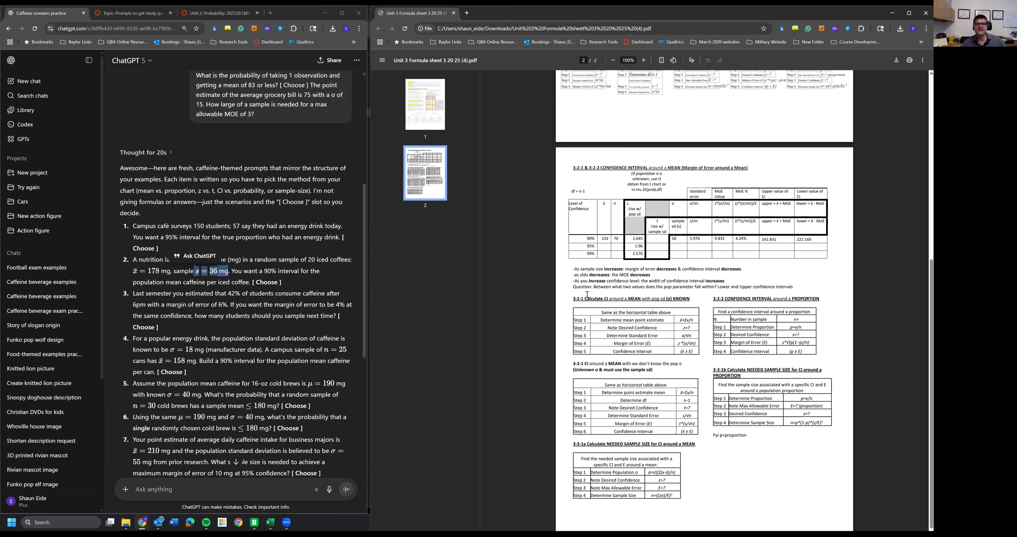
pyautogui.moveTo(573, 299); pyautogui.dragTo(699, 436)
pyautogui.click(700, 437)
pyautogui.moveTo(572, 203); pyautogui.dragTo(749, 238)
pyautogui.moveTo(573, 363); pyautogui.dragTo(696, 432)
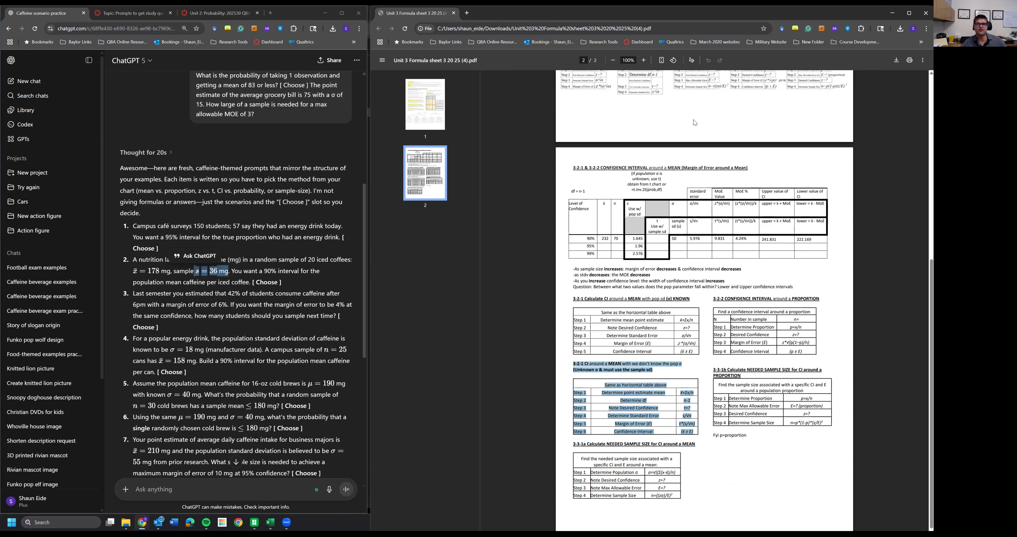
pyautogui.moveTo(608, 364); pyautogui.dragTo(631, 429)
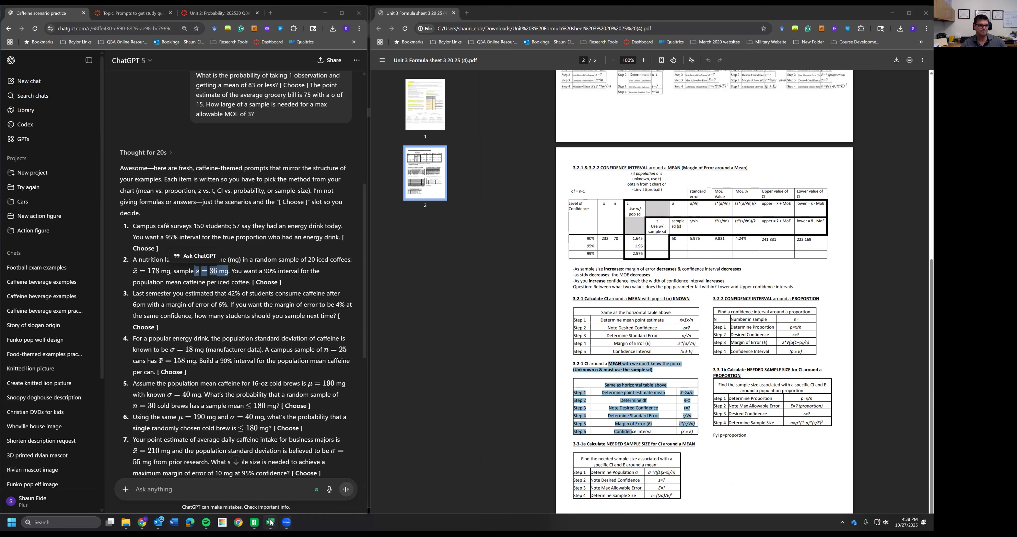
# - Switch to the Excel workbook and resize its window to sit beside the formula sheet
pyautogui.moveTo(271, 522)
pyautogui.click(292, 480)
pyautogui.click(462, 269)
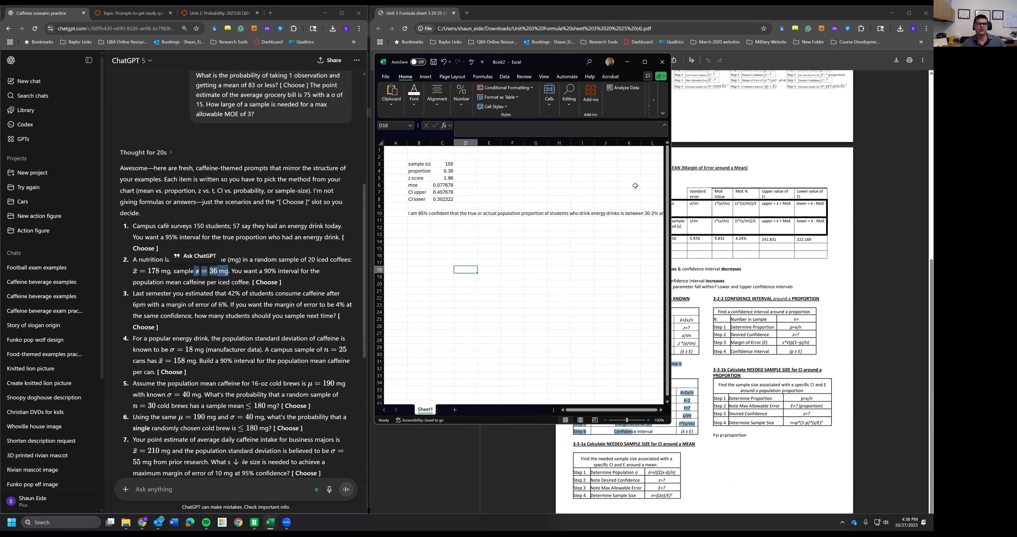
pyautogui.moveTo(554, 63); pyautogui.dragTo(553, 52)
pyautogui.moveTo(671, 178); pyautogui.dragTo(555, 180)
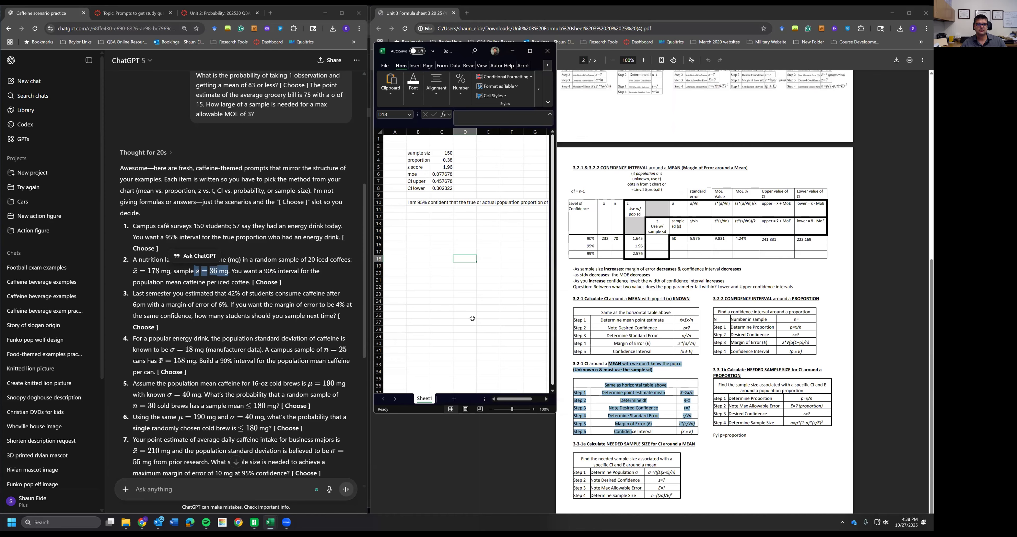
# - Label cells B15 to B21 as mean, df, t, standard error, moe, ci upper and ci lower
pyautogui.click(419, 231)
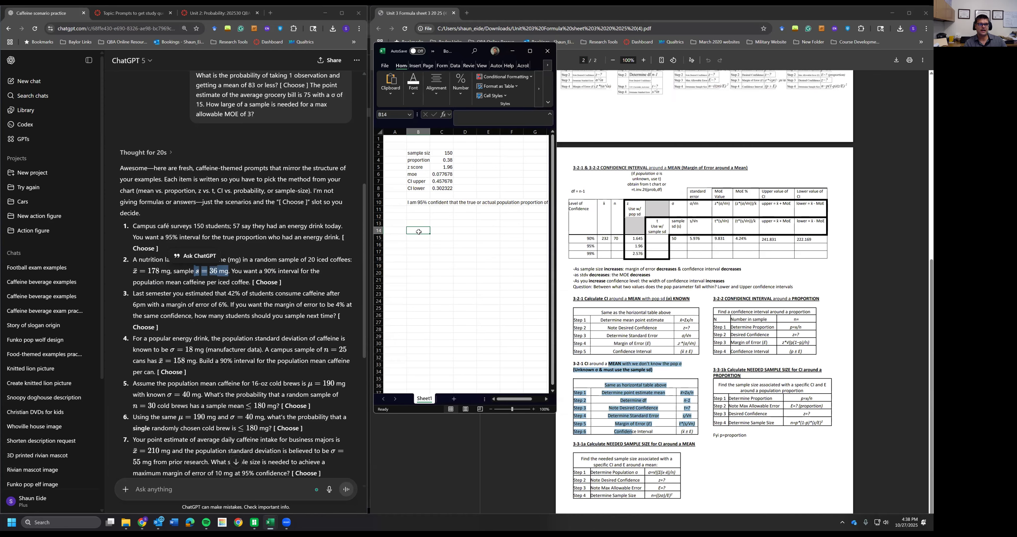
pyautogui.press('Return')
pyautogui.write('mean')
pyautogui.press('Return')
pyautogui.write('df')
pyautogui.press('Return')
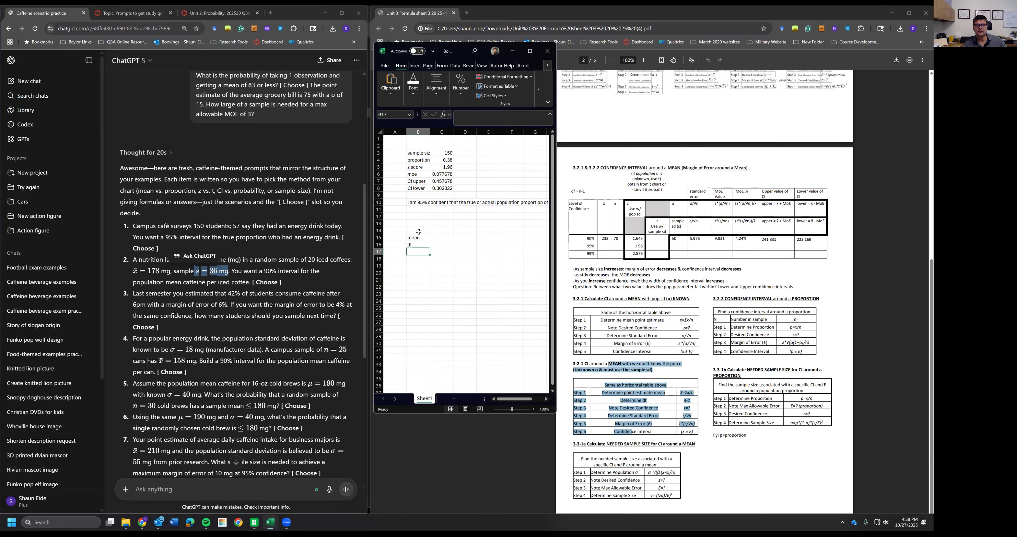
pyautogui.write('t')
pyautogui.press('Return')
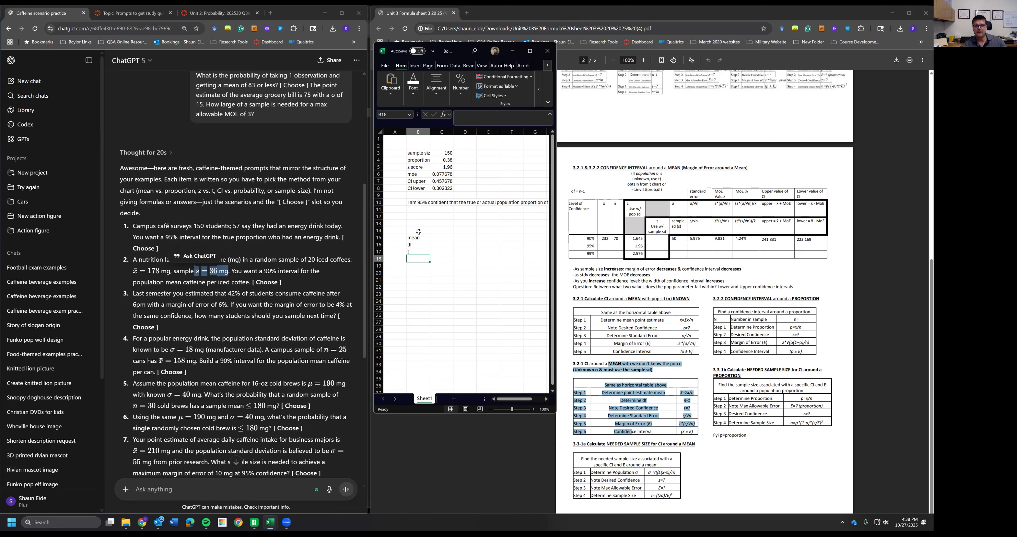
pyautogui.write('s')
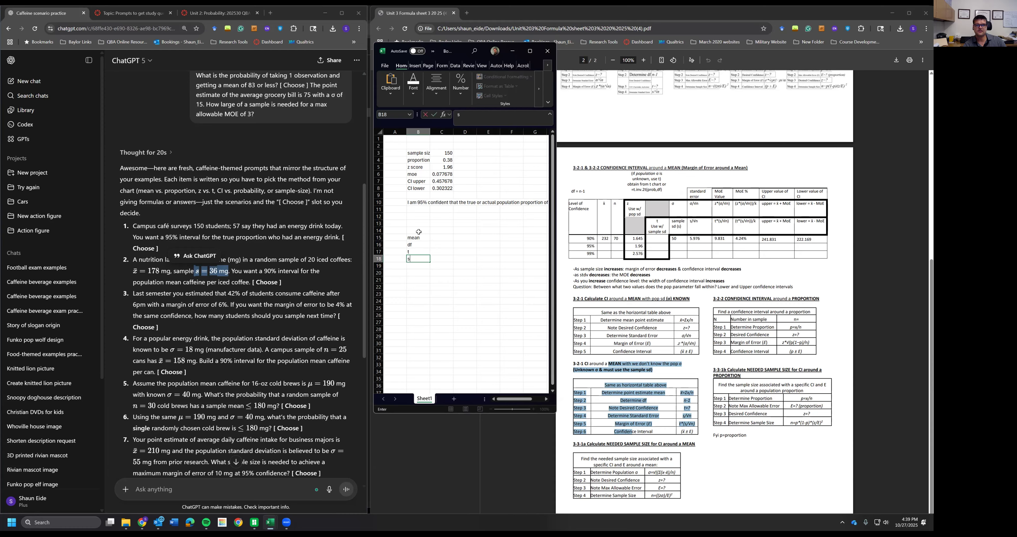
pyautogui.write('tandard')
pyautogui.write(' error')
pyautogui.press('Return')
pyautogui.write('meanoe')
pyautogui.press('Return')
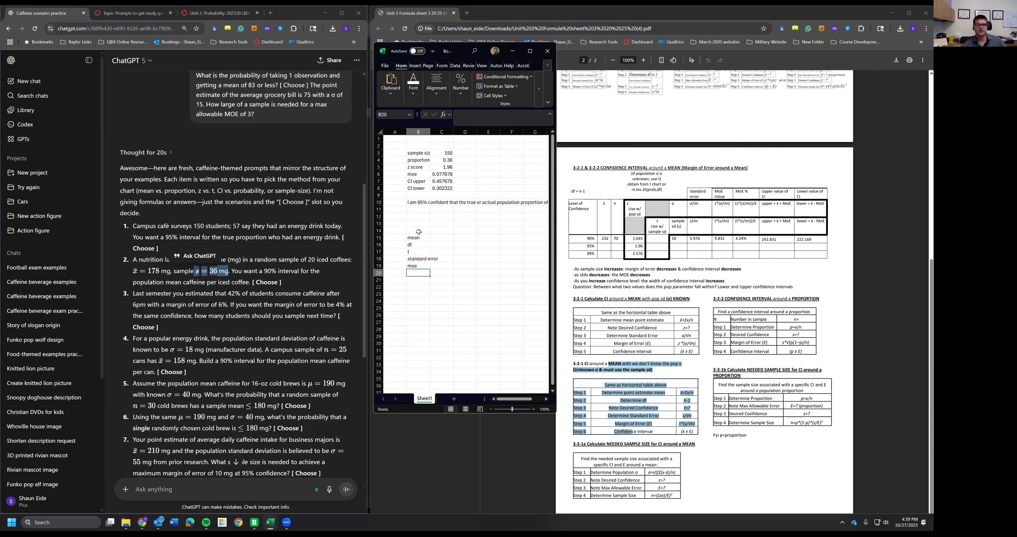
pyautogui.write('ci upper')
pyautogui.press('Return')
pyautogui.write('ci lower')
pyautogui.press('Return')
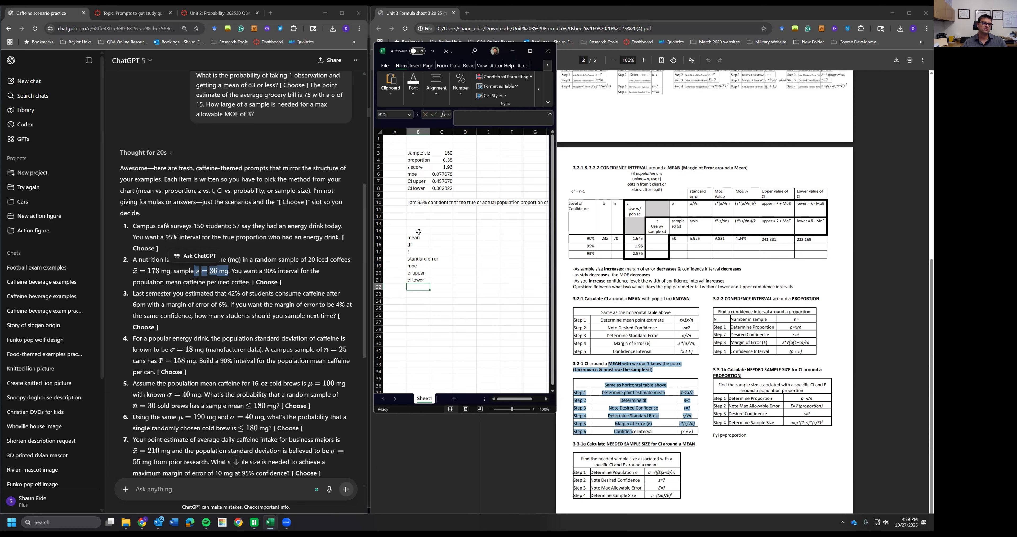
# - Add the label s in B14 above the mean label
pyautogui.click(446, 236)
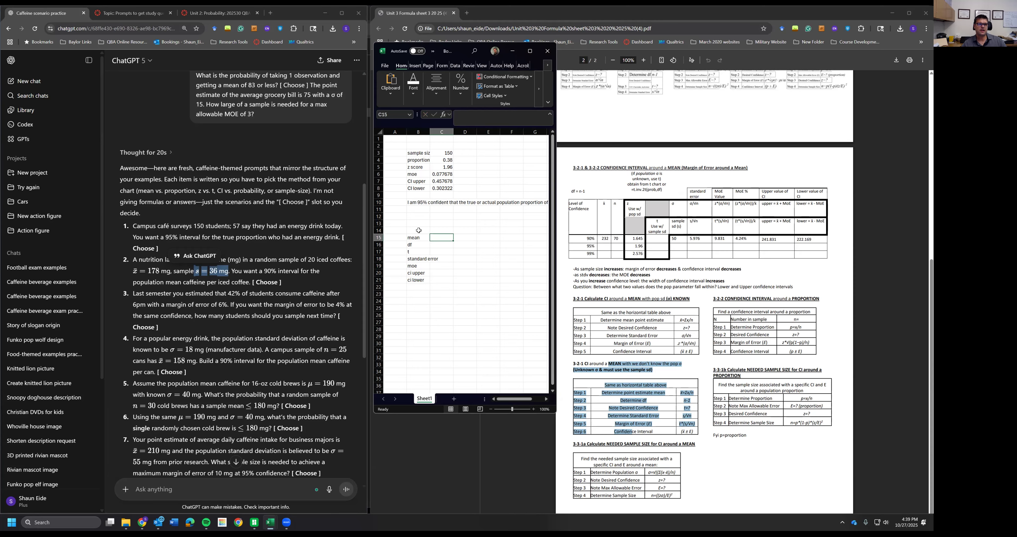
pyautogui.click(419, 231)
pyautogui.write('st')
pyautogui.press('BackSpace')
pyautogui.press('BackSpace')
pyautogui.press('Return')
pyautogui.click(443, 233)
pyautogui.click(228, 273)
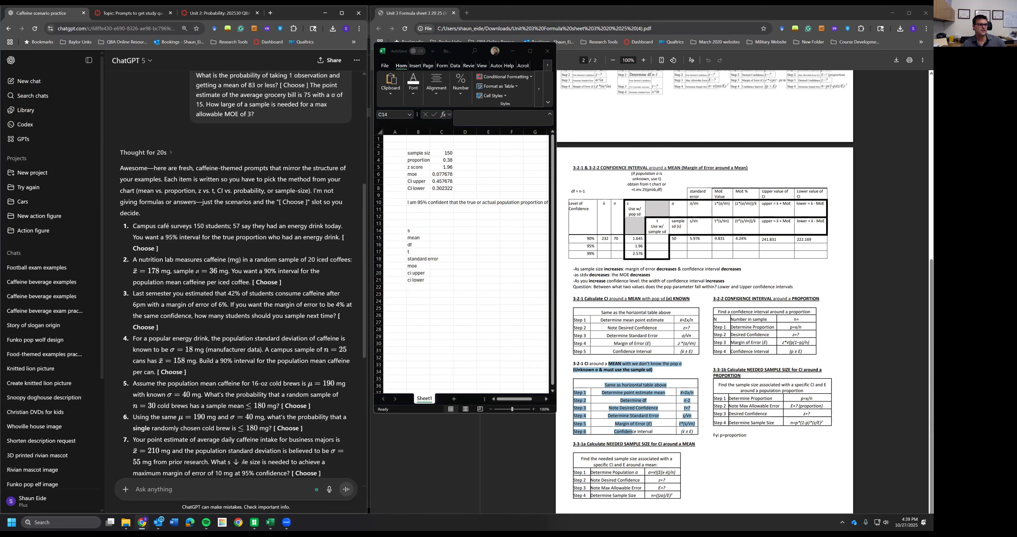
# - Enter the question's values: s as 36, mean as 178 and df as 19 in C14 to C16
pyautogui.click(438, 229)
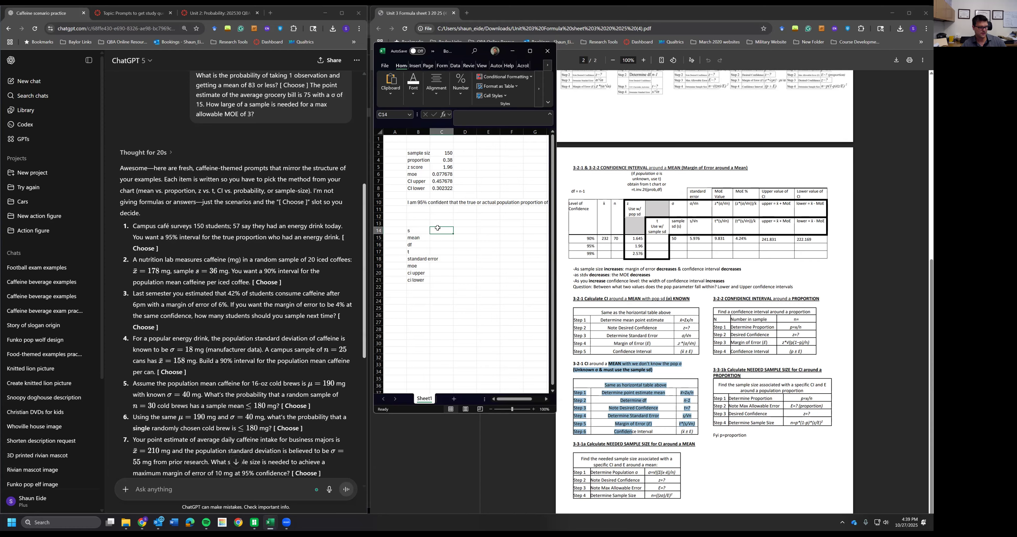
pyautogui.write('36')
pyautogui.press('Return')
pyautogui.moveTo(150, 270); pyautogui.dragTo(171, 270)
pyautogui.click(443, 238)
pyautogui.write('178')
pyautogui.click(421, 251)
pyautogui.press('Up')
pyautogui.moveTo(321, 259); pyautogui.dragTo(279, 259)
pyautogui.click(440, 244)
pyautogui.write('19')
pyautogui.press('Return')
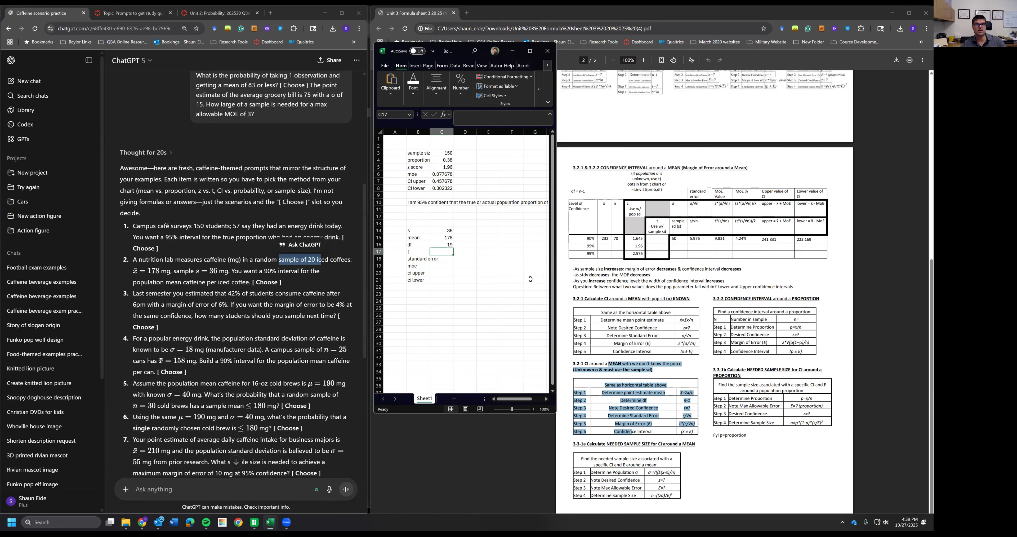
# - Compute the t value in C17 with =t.inv.2t(.1,19) for 90% confidence
pyautogui.moveTo(662, 191); pyautogui.dragTo(632, 192)
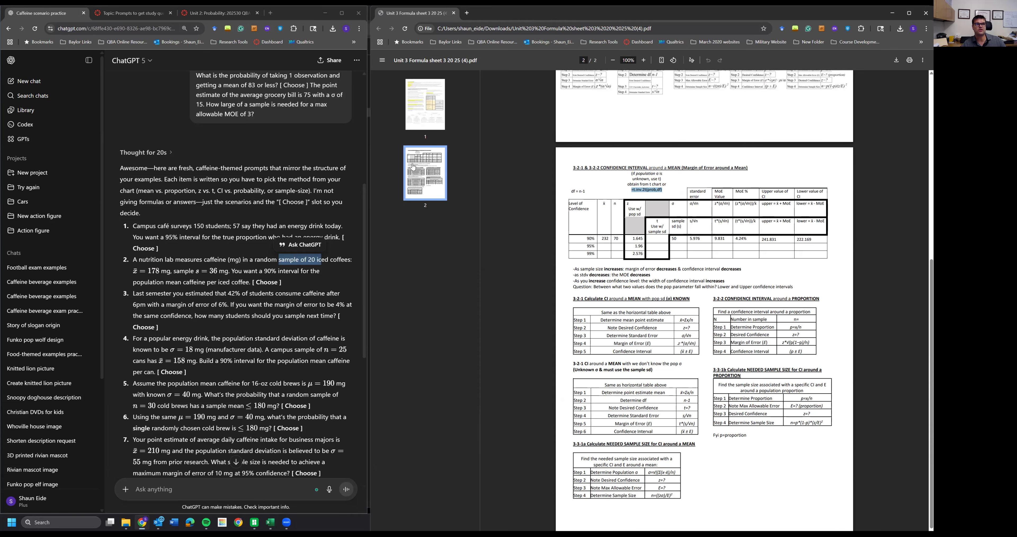
pyautogui.moveTo(370, 164); pyautogui.dragTo(384, 165)
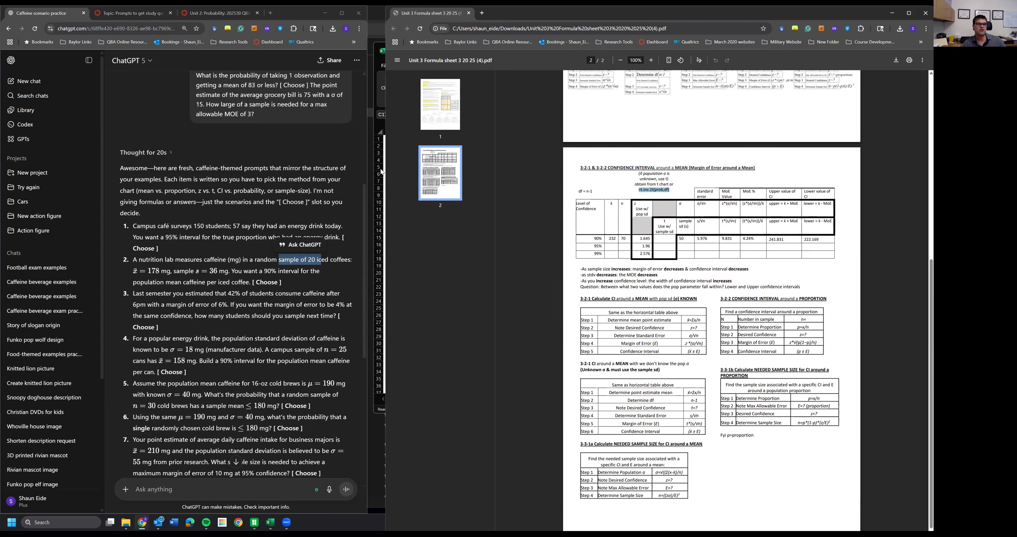
pyautogui.click(381, 169)
pyautogui.write('=t')
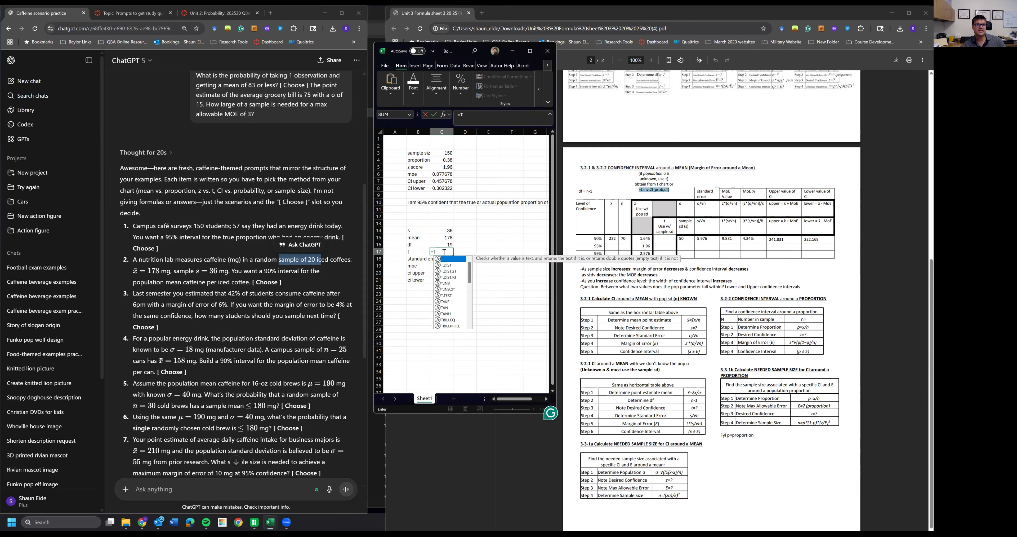
pyautogui.write('.inv.2')
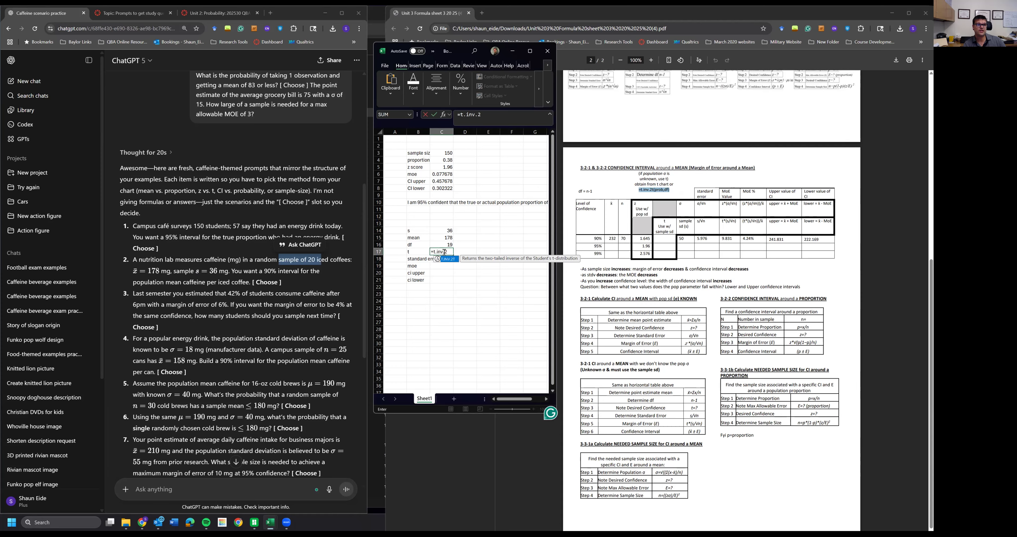
pyautogui.write('t(.1')
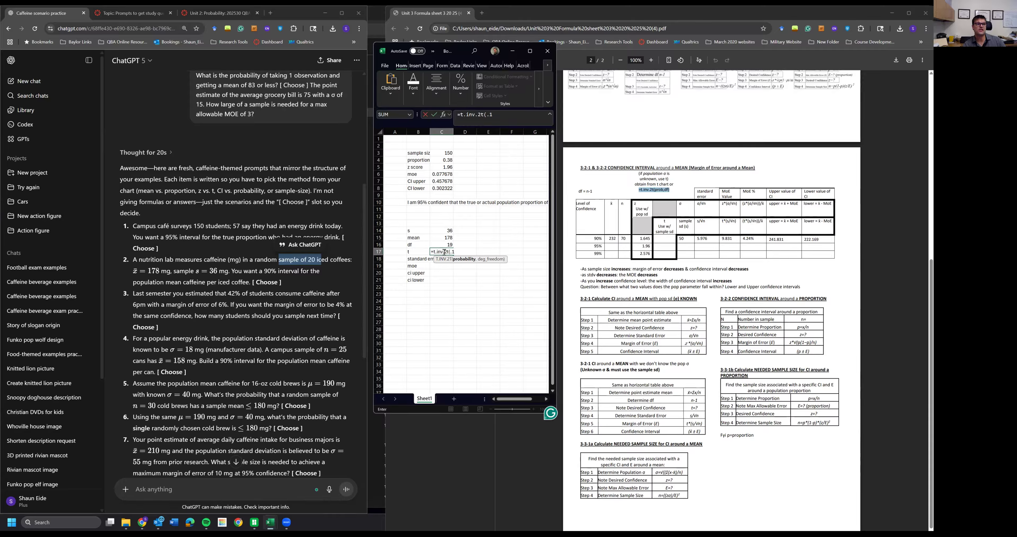
pyautogui.write(',')
pyautogui.write('19)')
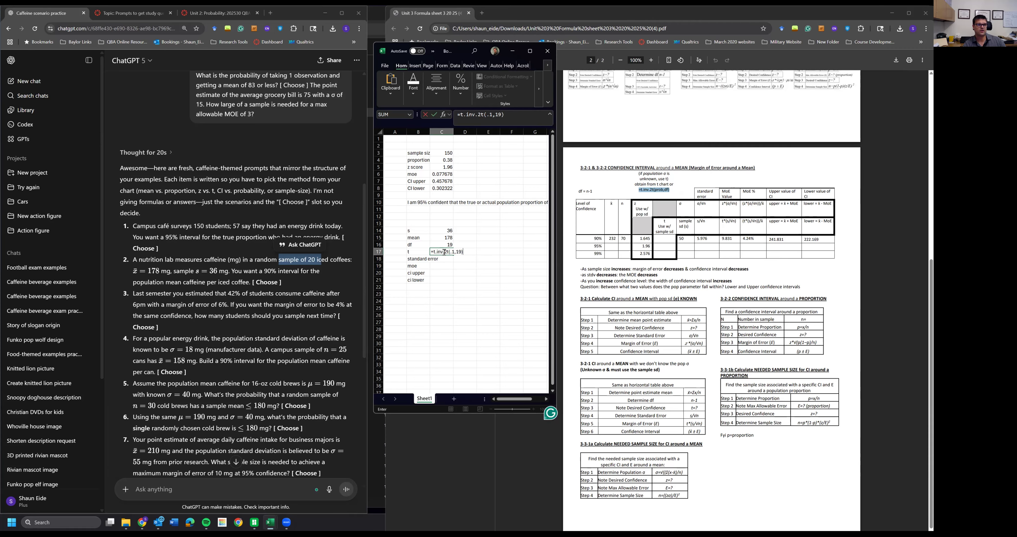
pyautogui.press('Return')
# - Compute the standard error in C18 as =C14/sqrt(20)
pyautogui.click(444, 252)
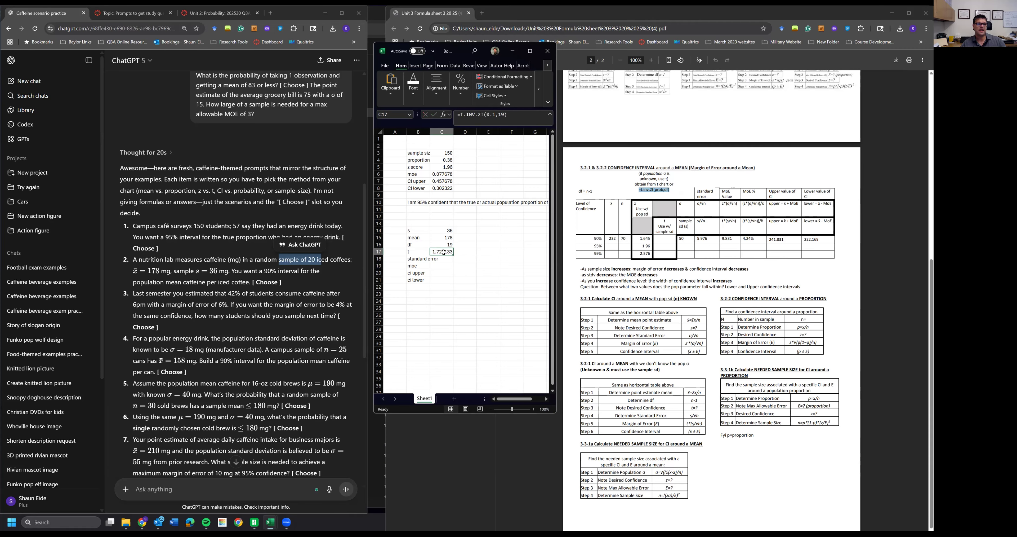
pyautogui.click(439, 259)
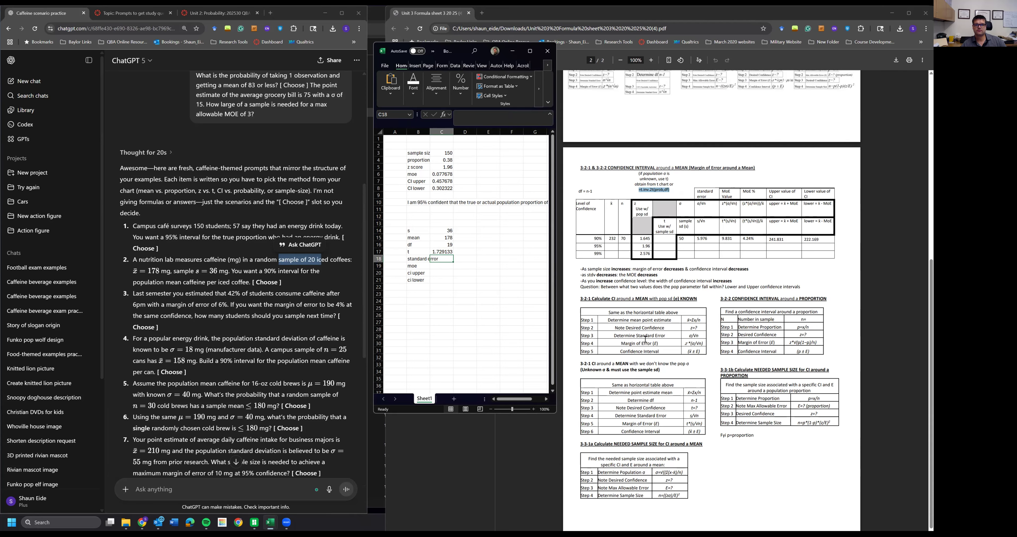
pyautogui.moveTo(619, 333); pyautogui.dragTo(655, 343)
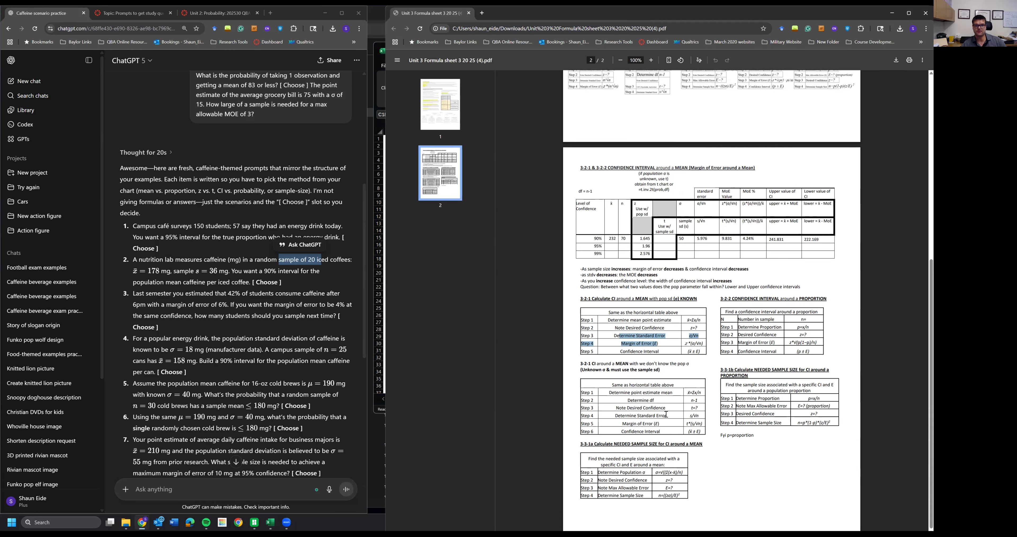
pyautogui.moveTo(625, 415); pyautogui.dragTo(700, 415)
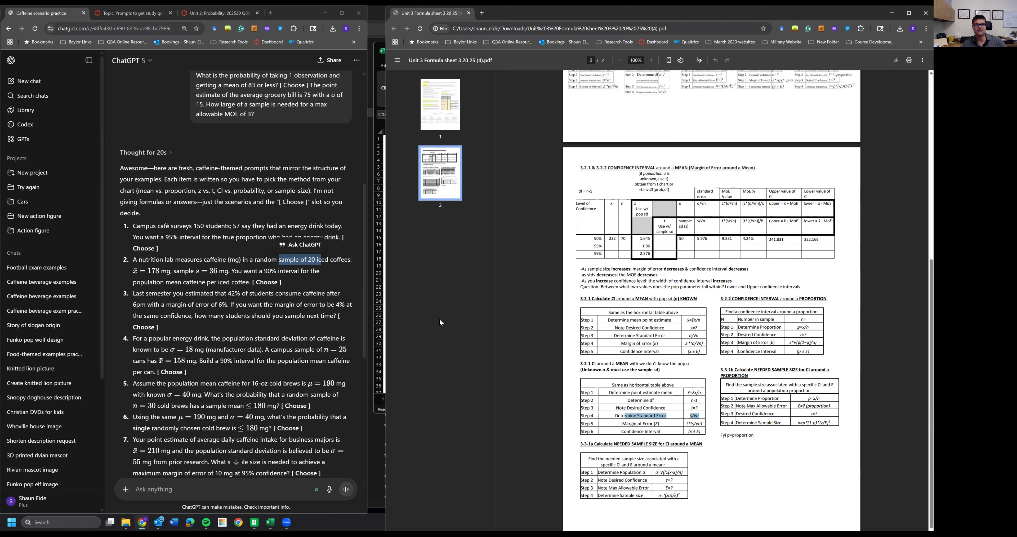
pyautogui.click(381, 292)
pyautogui.click(436, 267)
pyautogui.click(441, 257)
pyautogui.write('=')
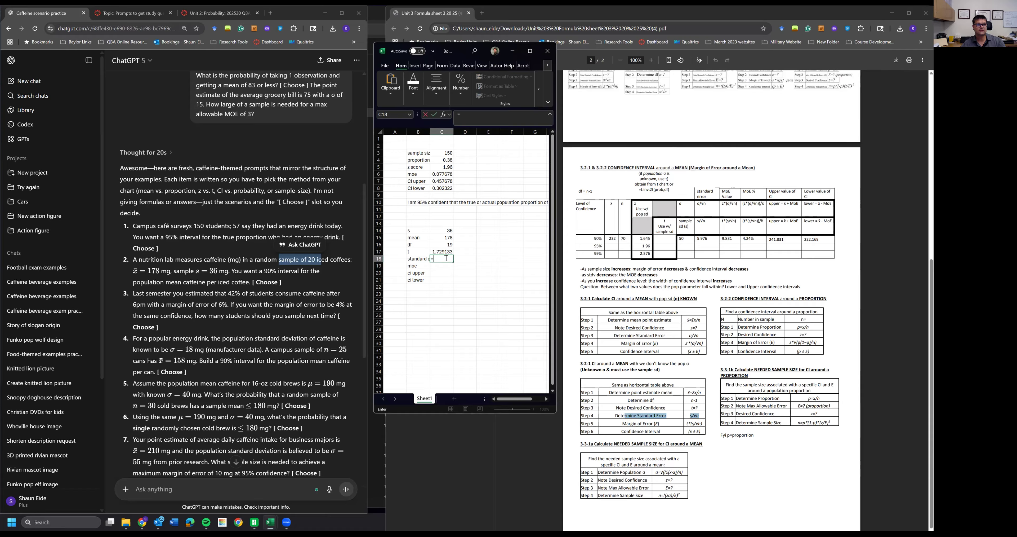
pyautogui.click(449, 231)
pyautogui.write('/')
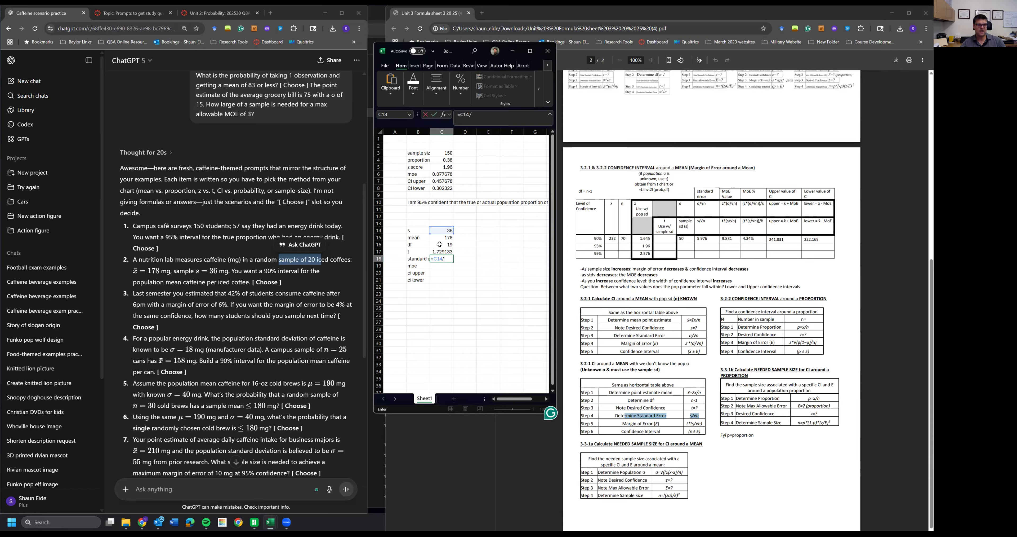
pyautogui.write('sqrt(')
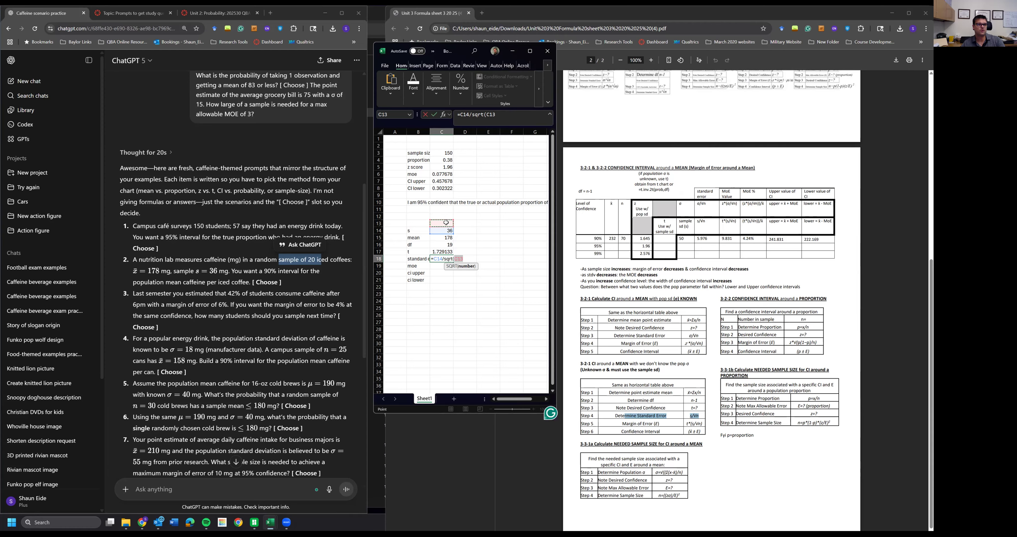
pyautogui.write('20')
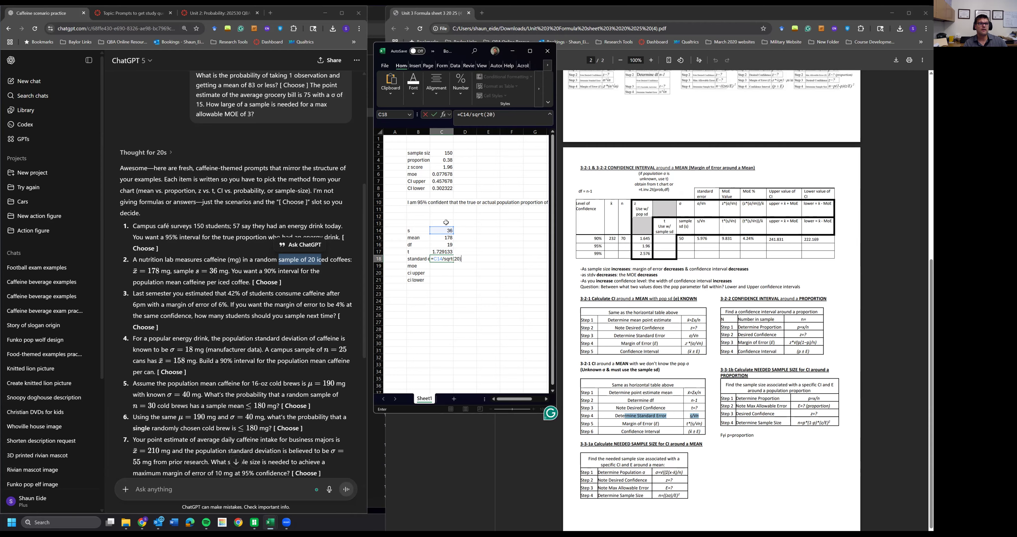
pyautogui.press('Return')
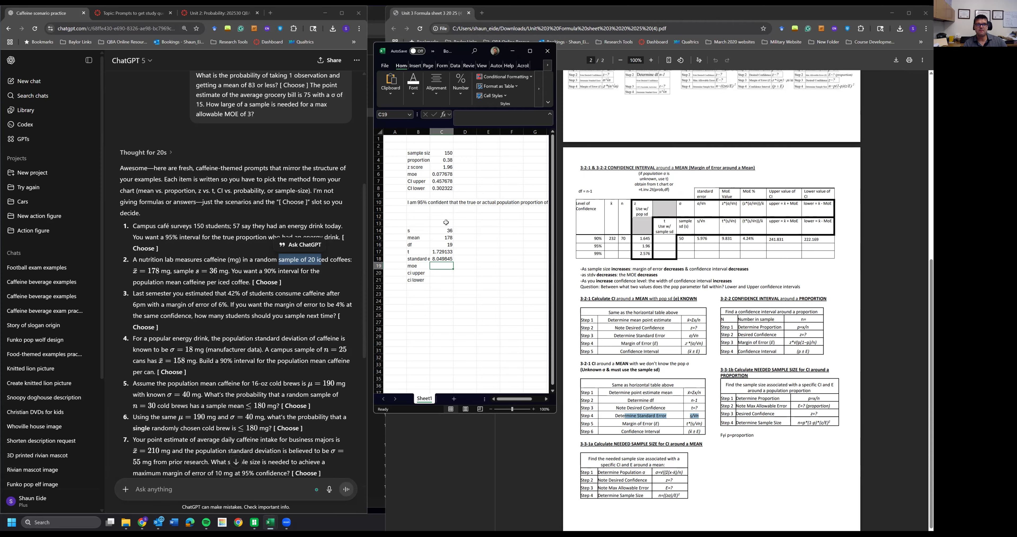
# - Compute the margin of error in C19 as =C18*C17
pyautogui.write('=')
pyautogui.press('Up')
pyautogui.press('Up')
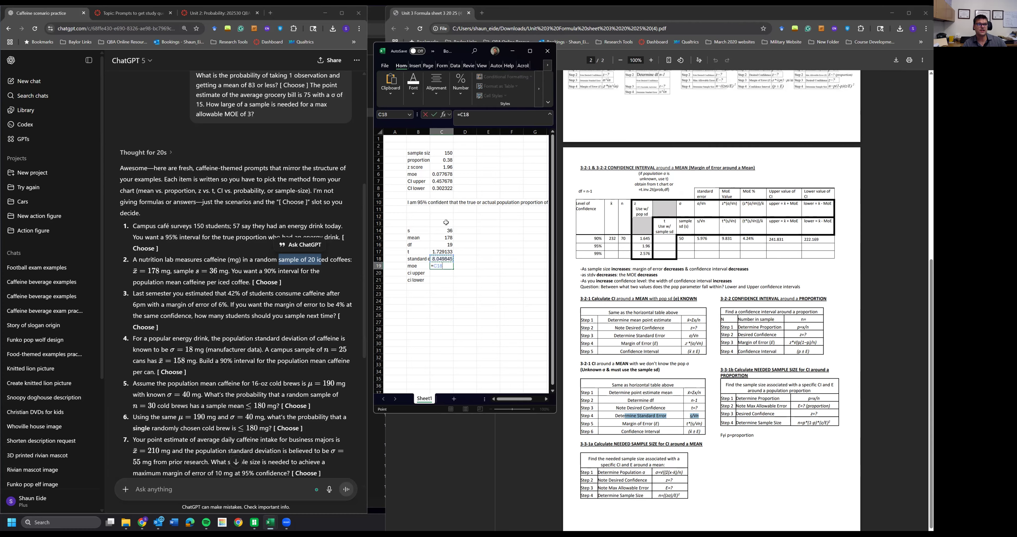
pyautogui.write('*')
pyautogui.press('Up')
pyautogui.press('Return')
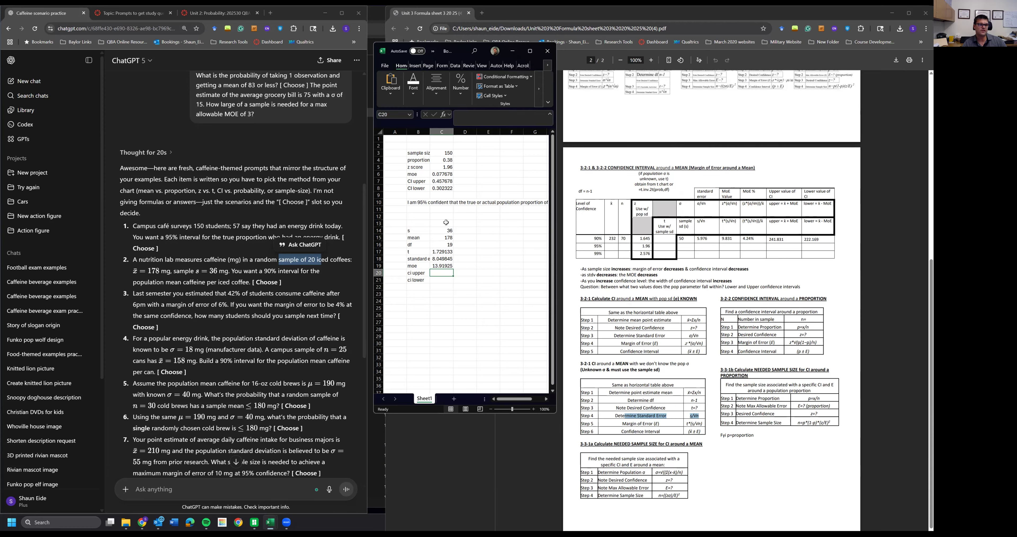
# - Compute the CI upper bound in C20 as =C15+C19
pyautogui.write('=')
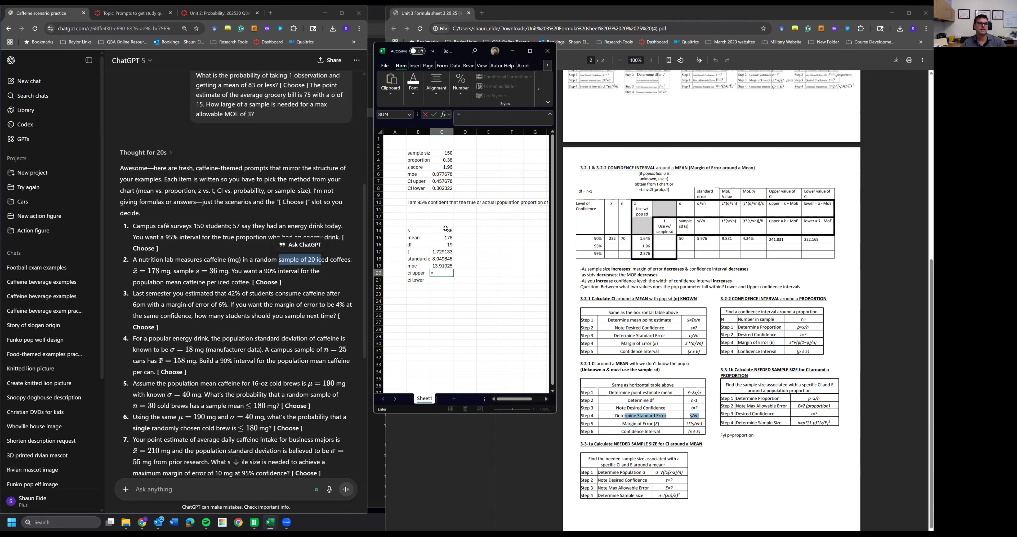
pyautogui.click(442, 238)
pyautogui.write('+')
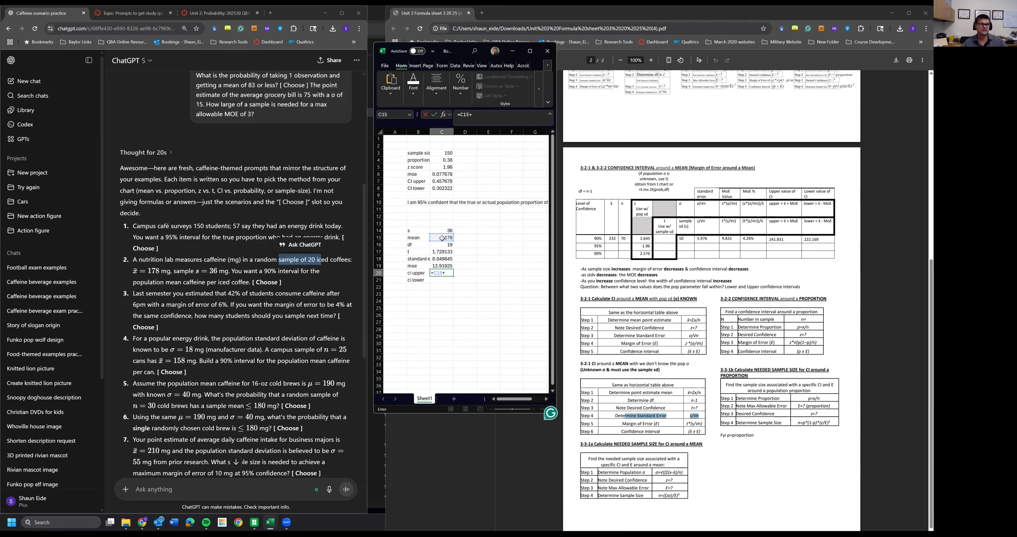
pyautogui.click(444, 266)
pyautogui.press('Return')
# - Compute the CI lower bound in C21 as =C15-C19
pyautogui.write('=')
pyautogui.click(443, 238)
pyautogui.write('-')
pyautogui.click(444, 265)
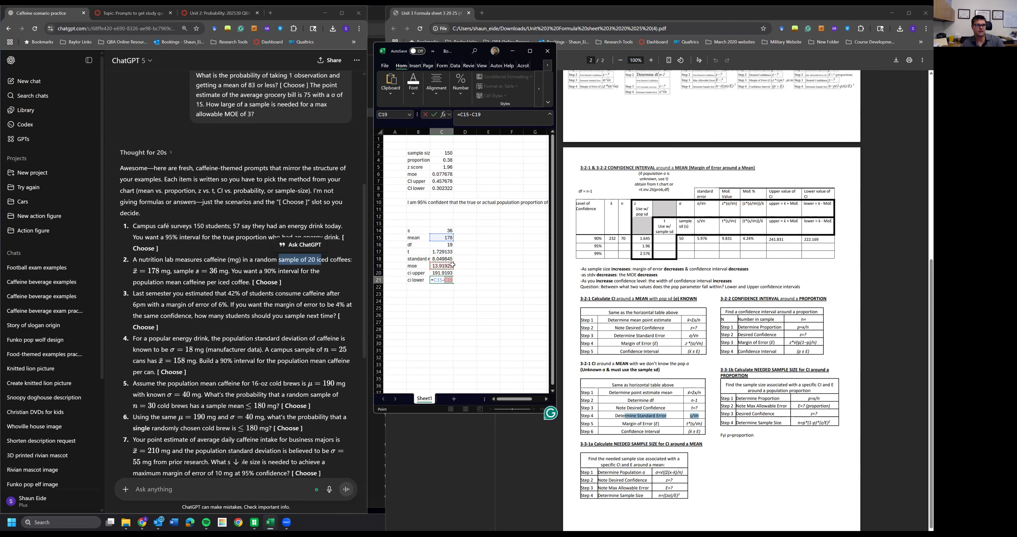
pyautogui.press('Return')
pyautogui.moveTo(440, 275); pyautogui.dragTo(441, 281)
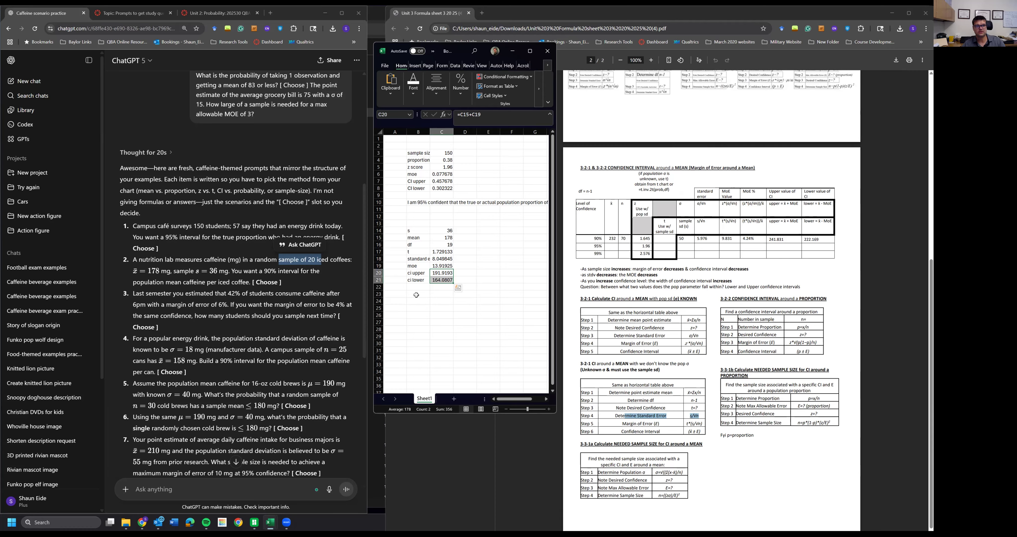
# - Copy the interpretation sentence from B10 into B23 and change its confidence level to 90%
pyautogui.click(415, 202)
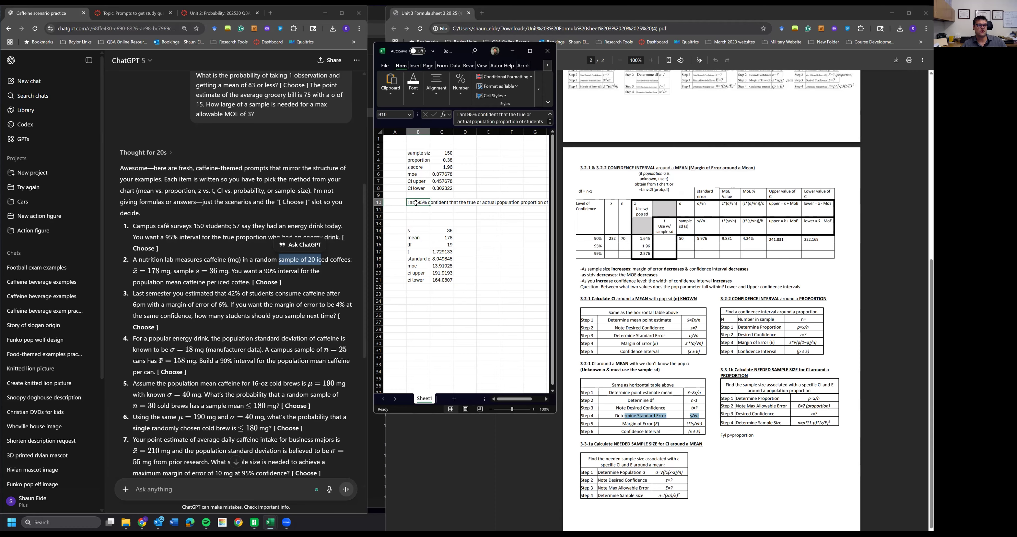
pyautogui.hotkey('ctrl', 'c')
pyautogui.click(416, 292)
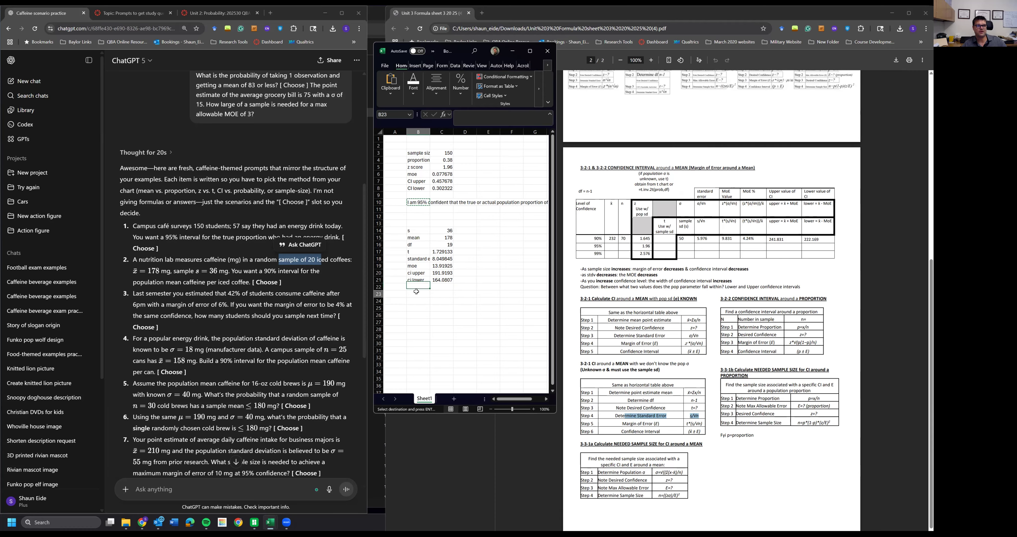
pyautogui.hotkey('ctrl', 'v')
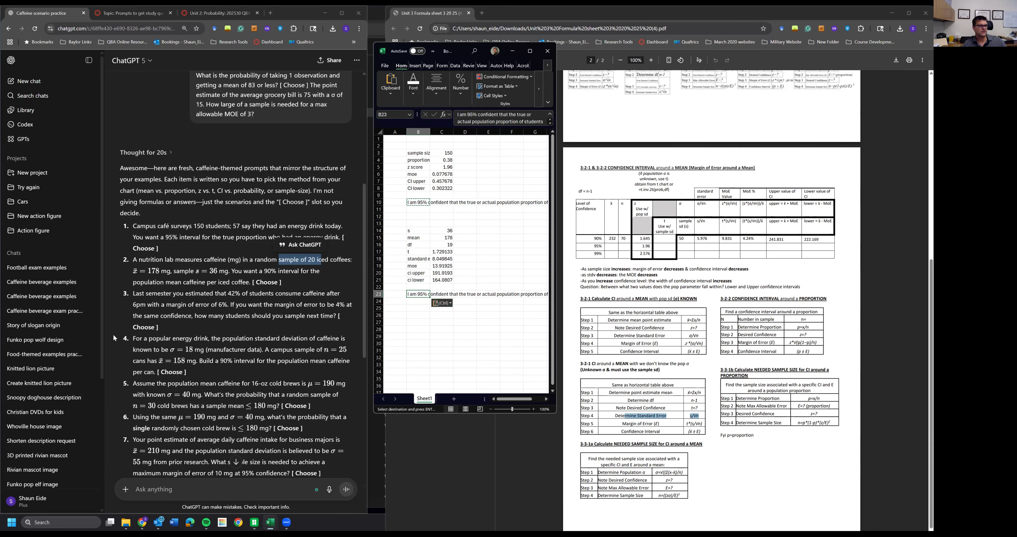
pyautogui.doubleClick(422, 292)
pyautogui.press('BackSpace')
pyautogui.write('0')
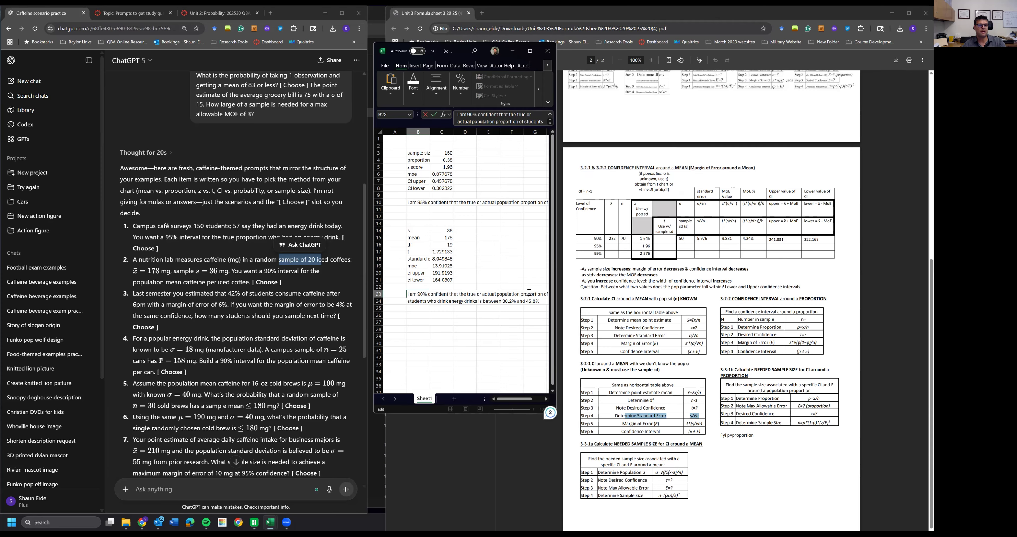
# - Reword the B23 sentence to refer to the actual population mean of caffeine in iced coffees
pyautogui.moveTo(542, 293); pyautogui.dragTo(521, 295)
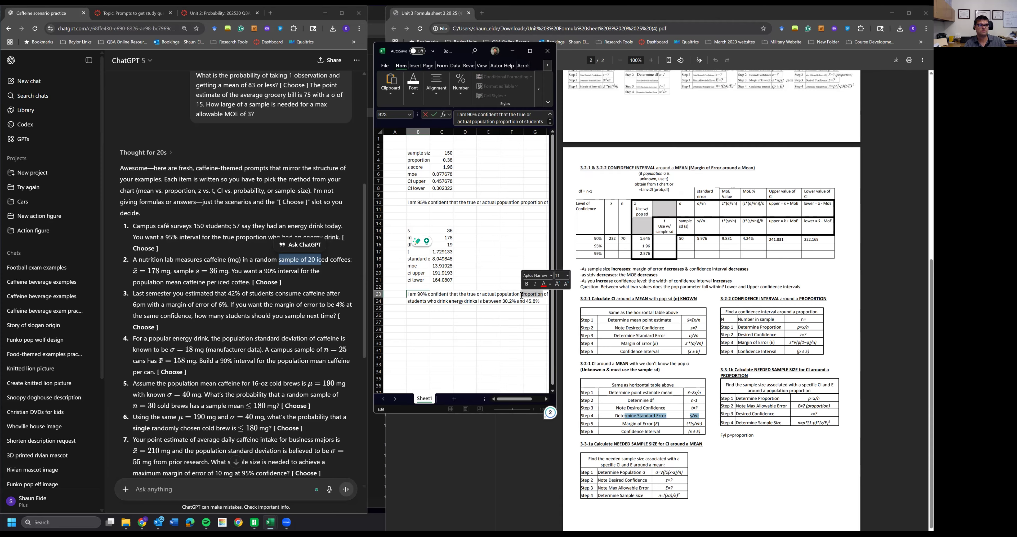
pyautogui.write('mean')
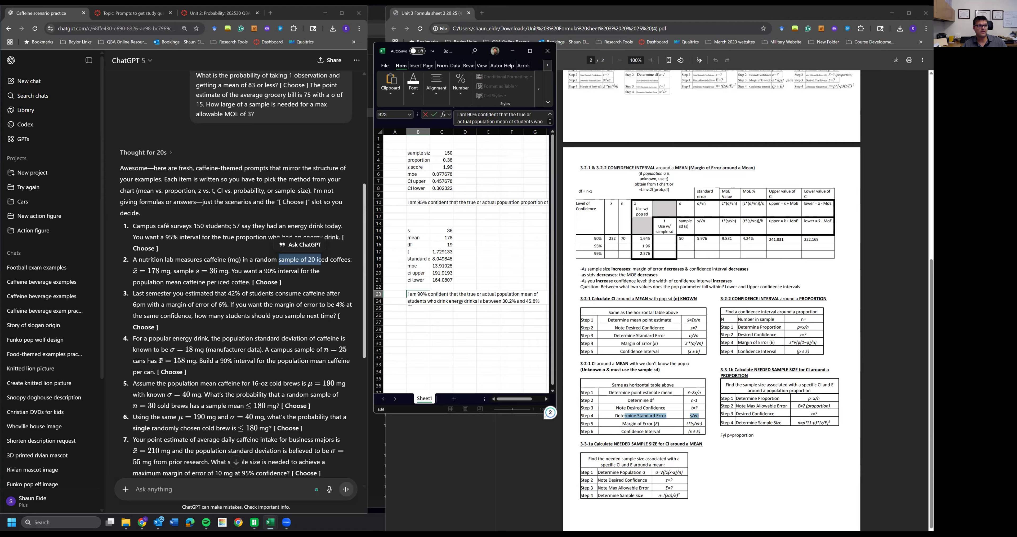
pyautogui.moveTo(408, 301); pyautogui.dragTo(479, 304)
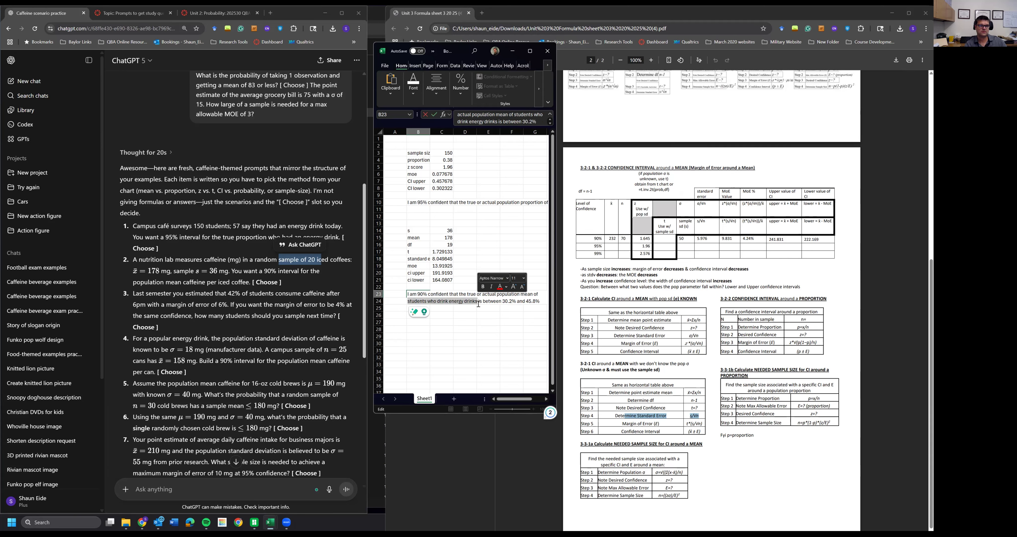
pyautogui.write('cafine in ')
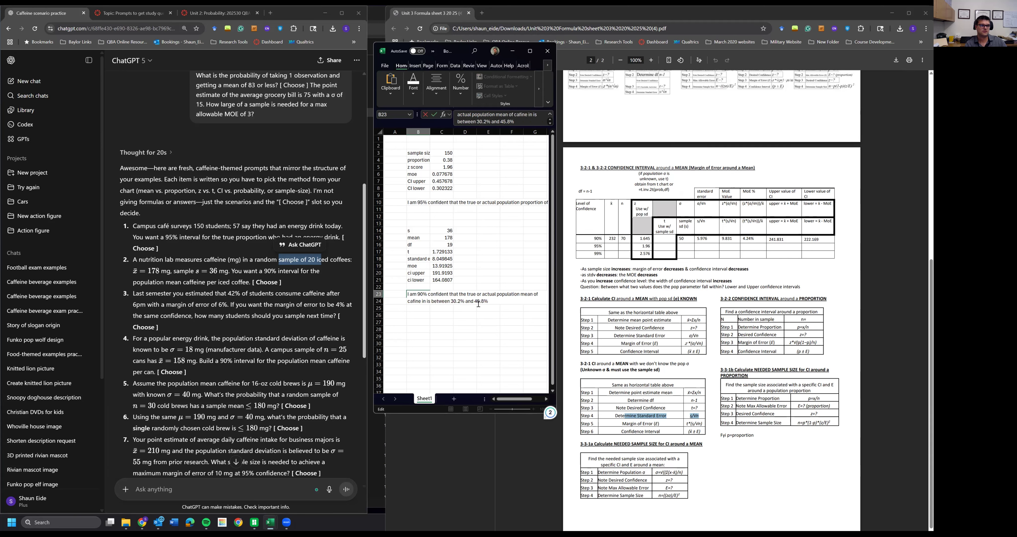
pyautogui.write('coff')
pyautogui.press('BackSpace')
pyautogui.press('BackSpace')
pyautogui.press('BackSpace')
pyautogui.press('BackSpace')
pyautogui.press('BackSpace')
pyautogui.write('ice')
pyautogui.press('BackSpace')
pyautogui.write('d coffees i')
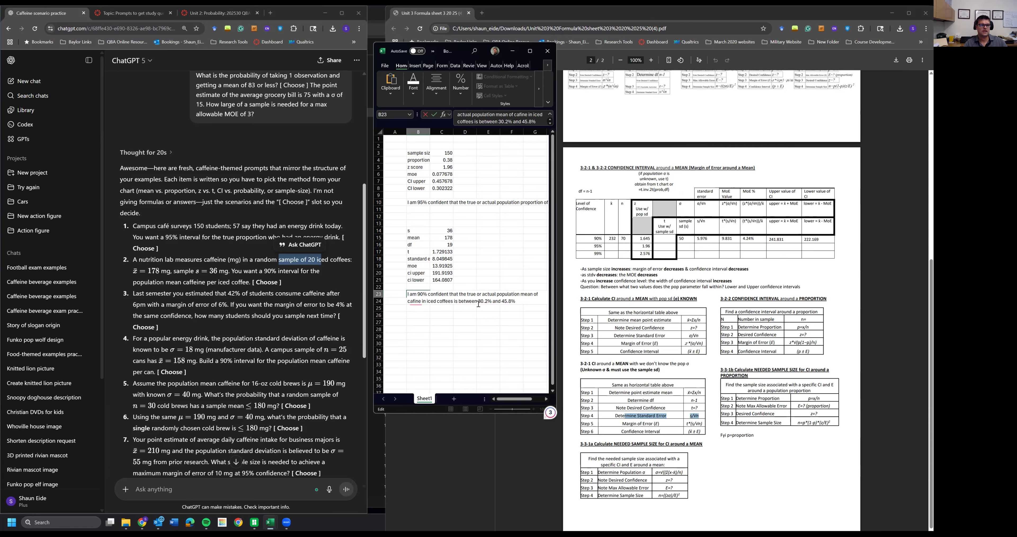
# - Replace the interval bounds at the end of the sentence with 164.08 and 191.91
pyautogui.click(480, 301)
pyautogui.hotkey('shift', 'End')
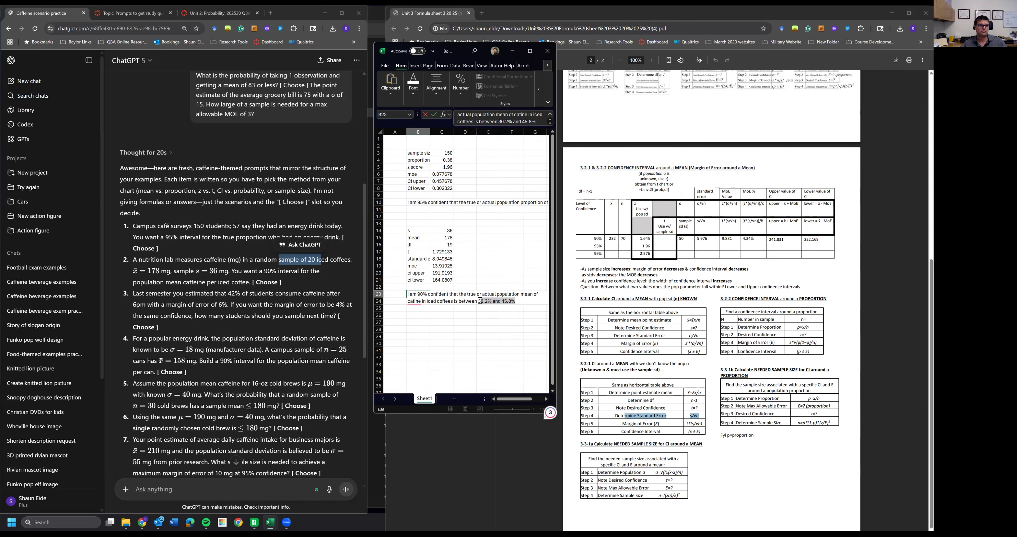
pyautogui.write('164.08 and ')
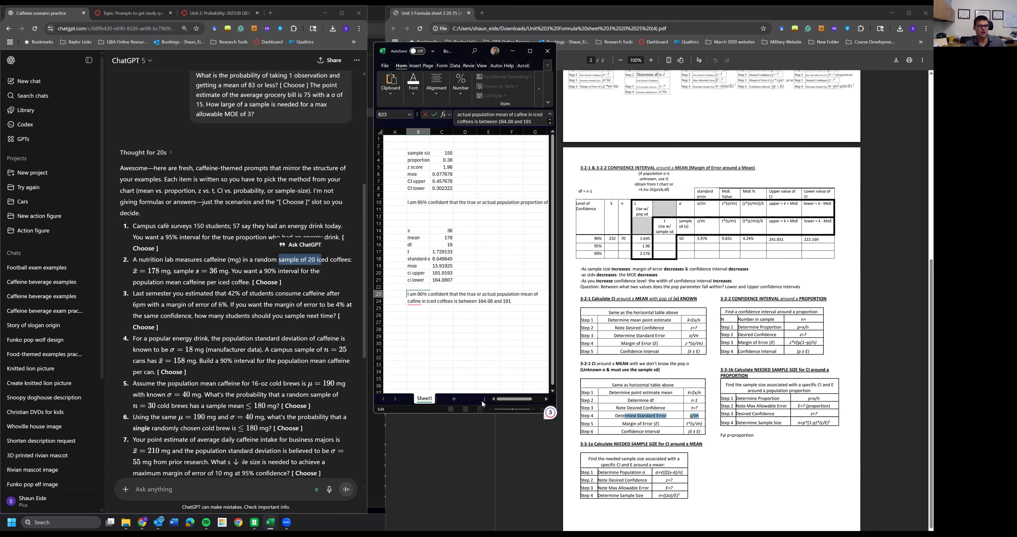
pyautogui.write('191.91')
# - Correct the spelling of "caffeine" in the B23 sentence and finish editing the cell
pyautogui.click(413, 302)
pyautogui.write('f')
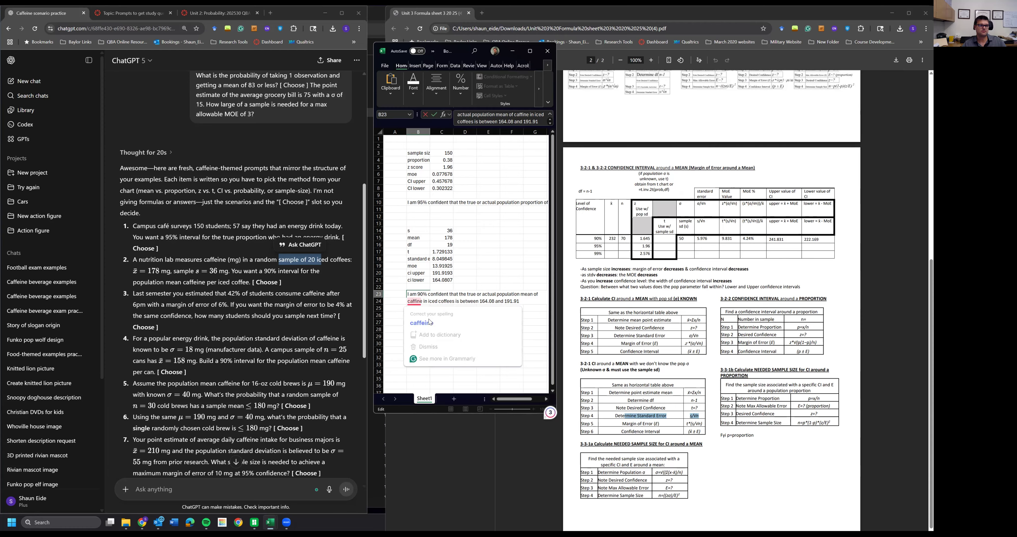
pyautogui.click(414, 327)
pyautogui.click(417, 301)
pyautogui.press('Left')
pyautogui.write('e')
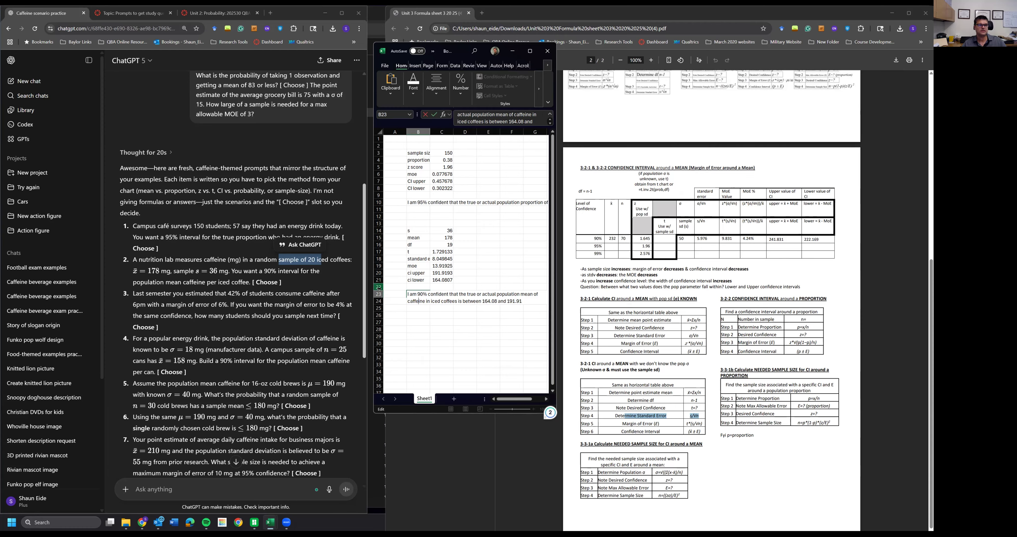
pyautogui.click(470, 323)
pyautogui.click(421, 294)
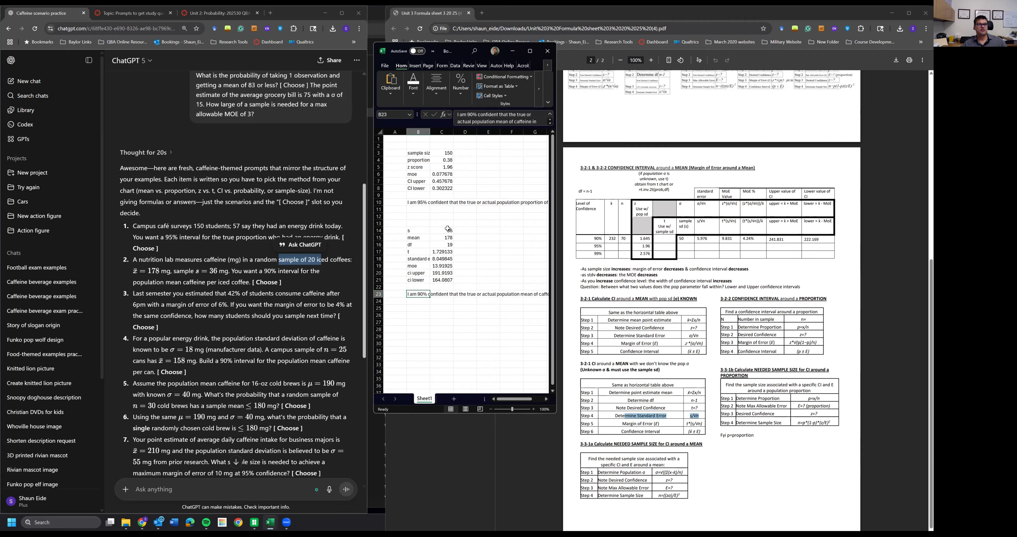
pyautogui.click(511, 338)
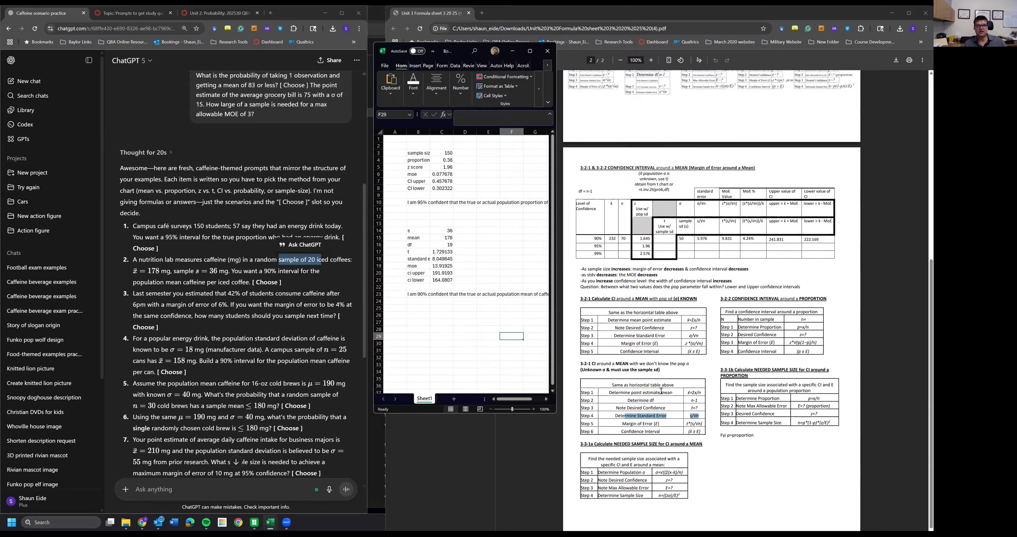
# - Select the text of the third practice question, about sample size for a proportion, in the chat
pyautogui.click(261, 273)
pyautogui.scroll(-4, 261, 272)
pyautogui.moveTo(133, 147); pyautogui.dragTo(159, 181)
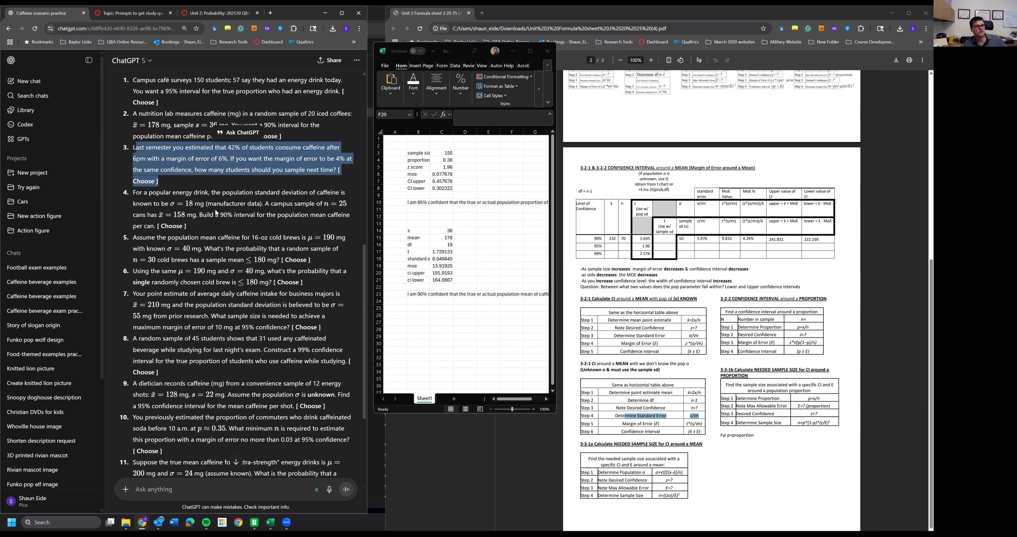
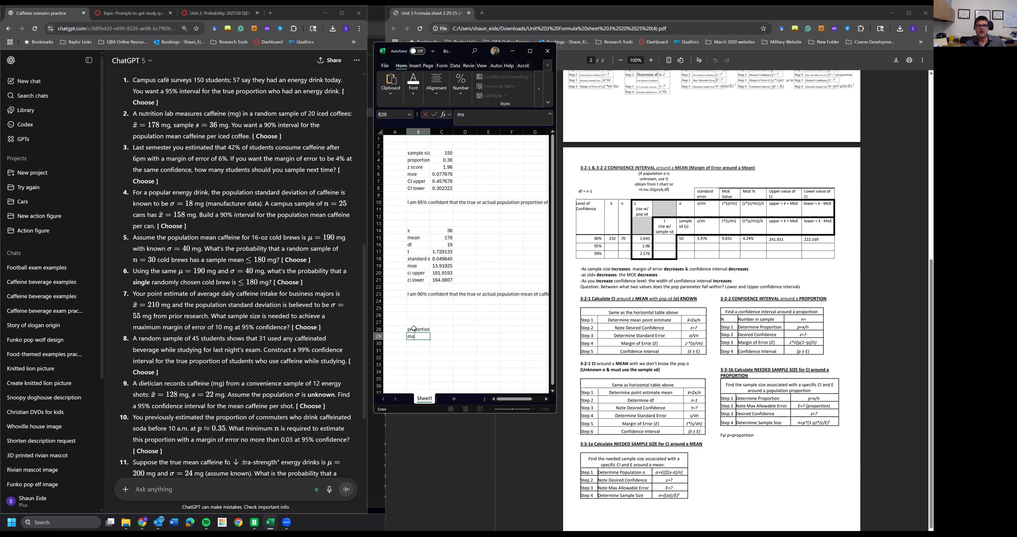
# - Label the rows below proportion in column B as max MOE, z, and sample size
pyautogui.write('x MOE')
pyautogui.press('Return')
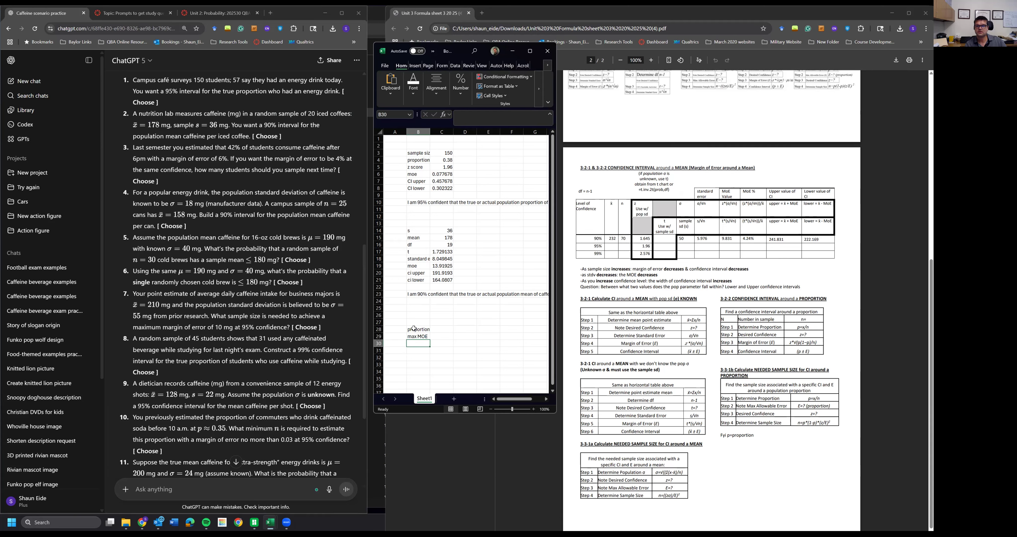
pyautogui.write('den')
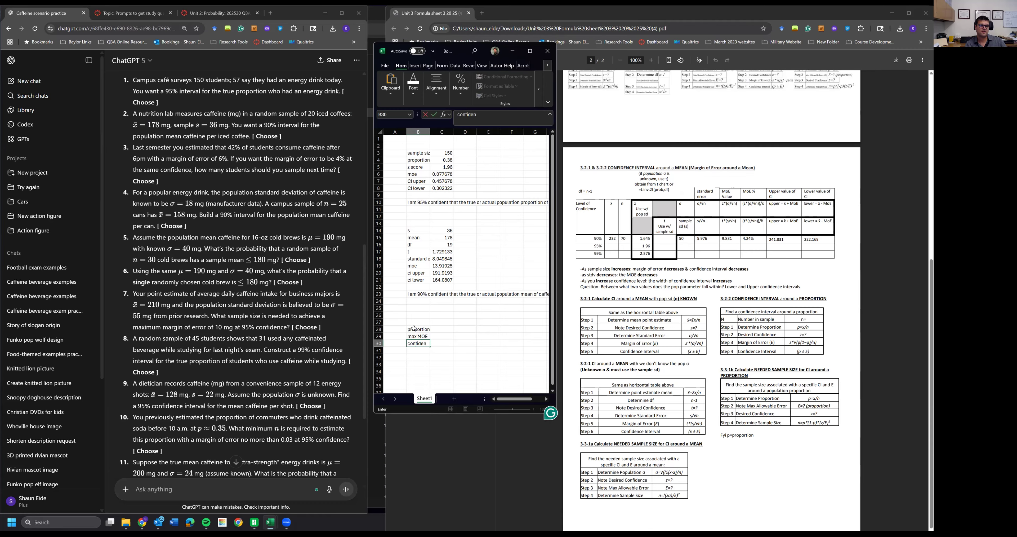
pyautogui.press('BackSpace')
pyautogui.press('BackSpace')
pyautogui.press('BackSpace')
pyautogui.write('z')
pyautogui.press('Return')
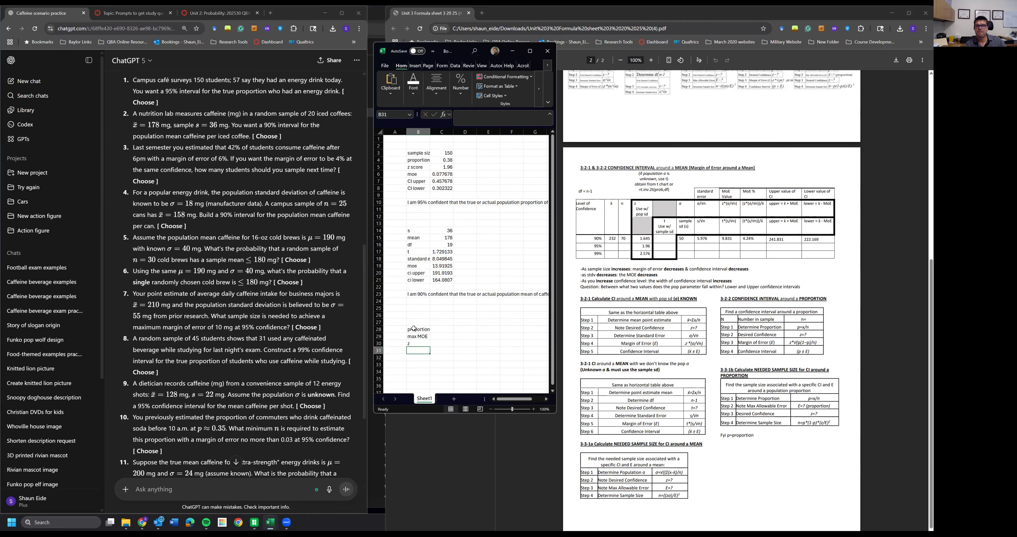
pyautogui.write('s')
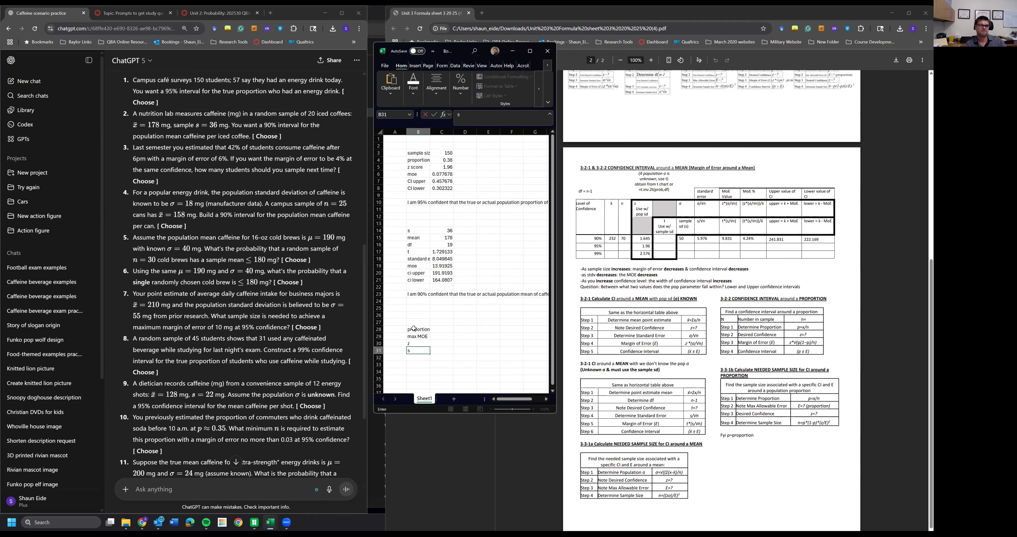
pyautogui.write('ample size')
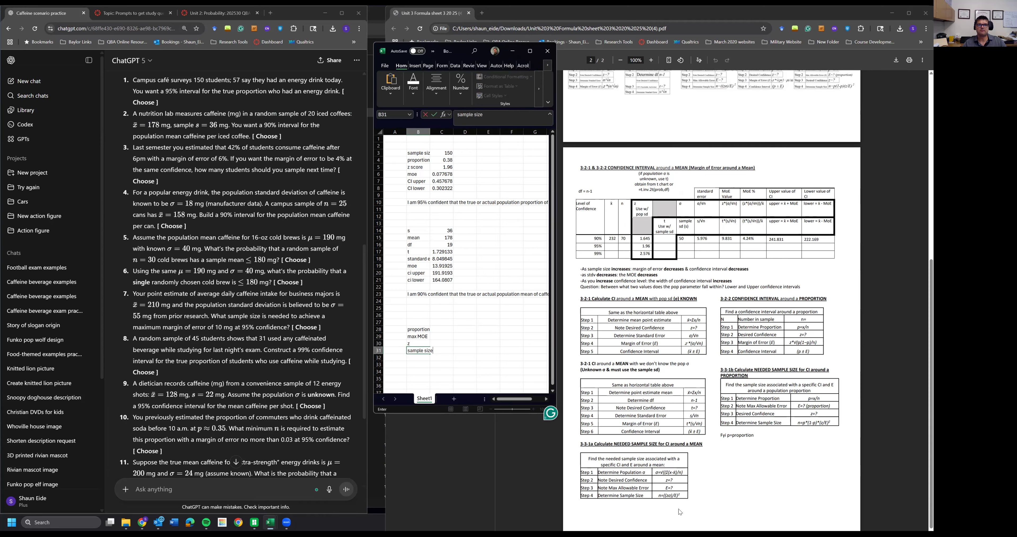
pyautogui.click(571, 331)
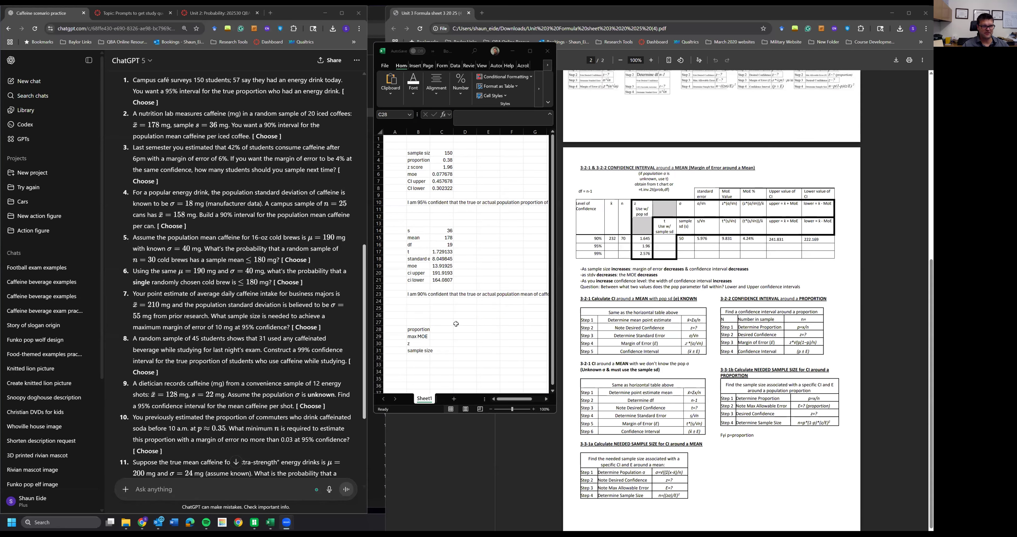
# - Enter the third question's values beside the labels: proportion 0.42, max MOE 0.04, and z 1.96
pyautogui.moveTo(134, 148); pyautogui.dragTo(222, 158)
pyautogui.click(441, 350)
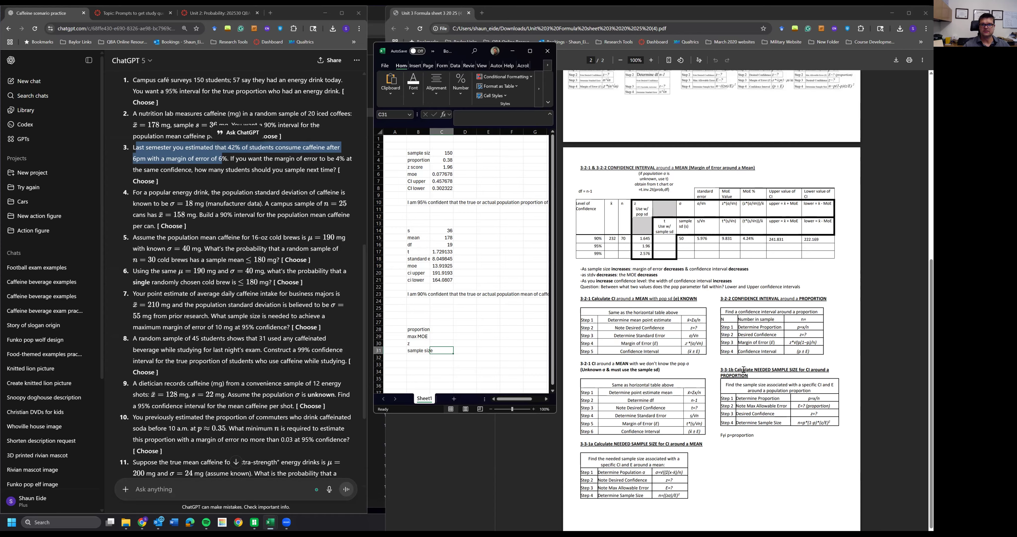
pyautogui.moveTo(729, 369); pyautogui.dragTo(807, 406)
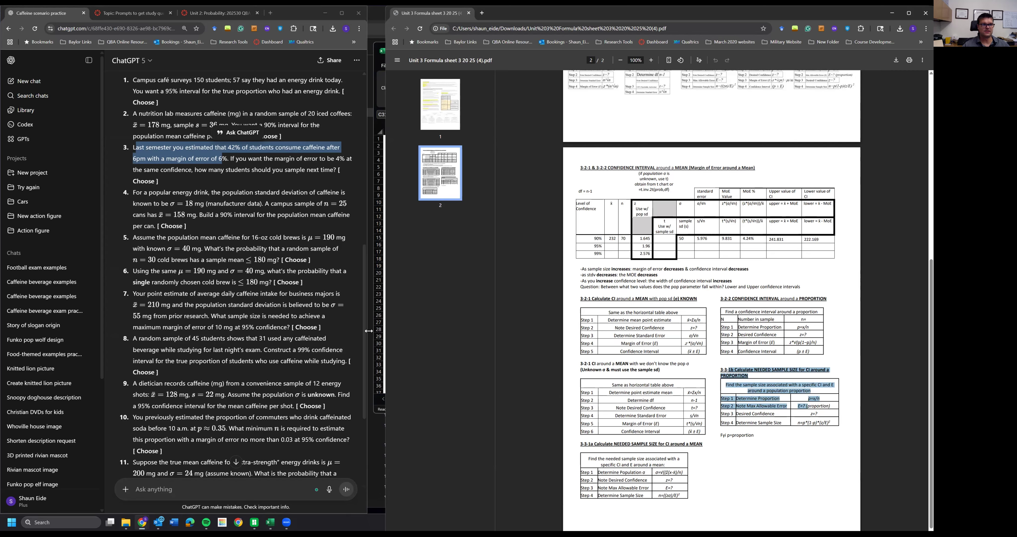
pyautogui.click(378, 281)
pyautogui.click(440, 335)
pyautogui.click(440, 328)
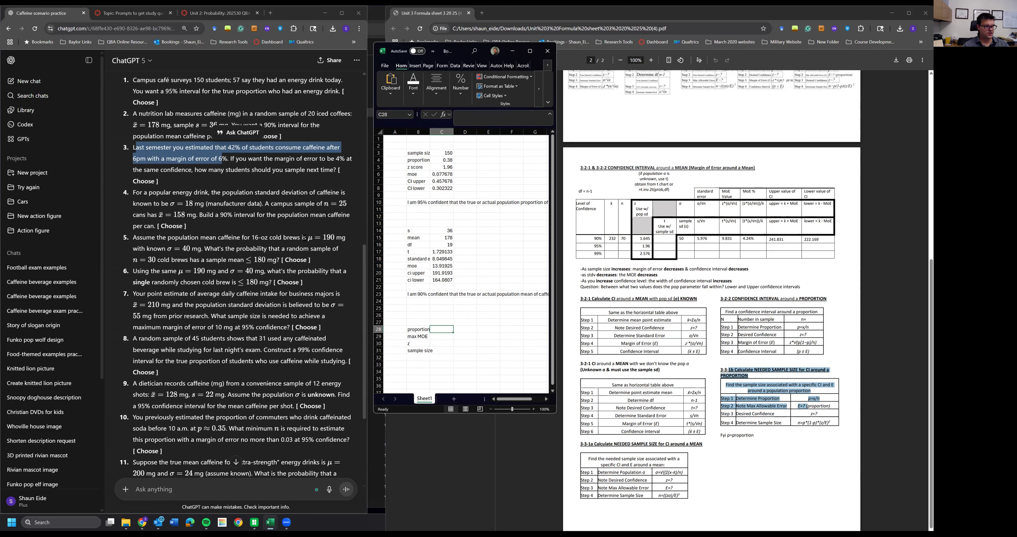
pyautogui.write('42')
pyautogui.press('Return')
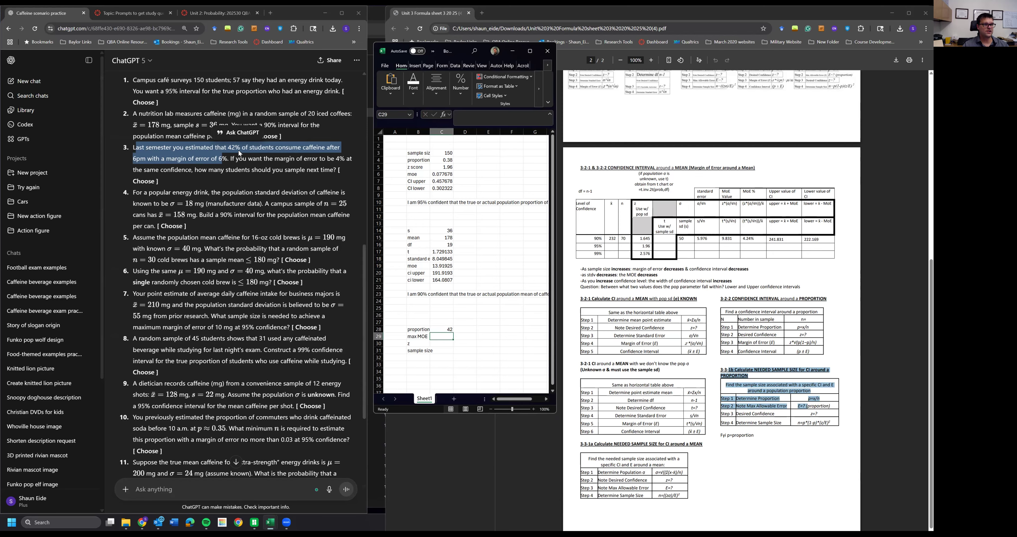
pyautogui.write('.04')
pyautogui.press('Up')
pyautogui.write('.42')
pyautogui.press('Down')
pyautogui.press('Down')
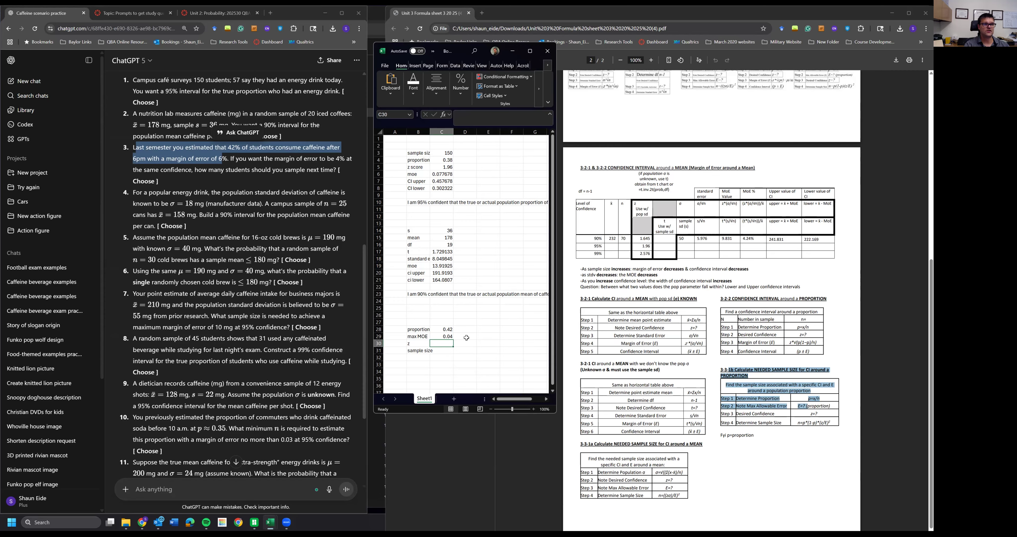
pyautogui.write('1.96')
pyautogui.press('Return')
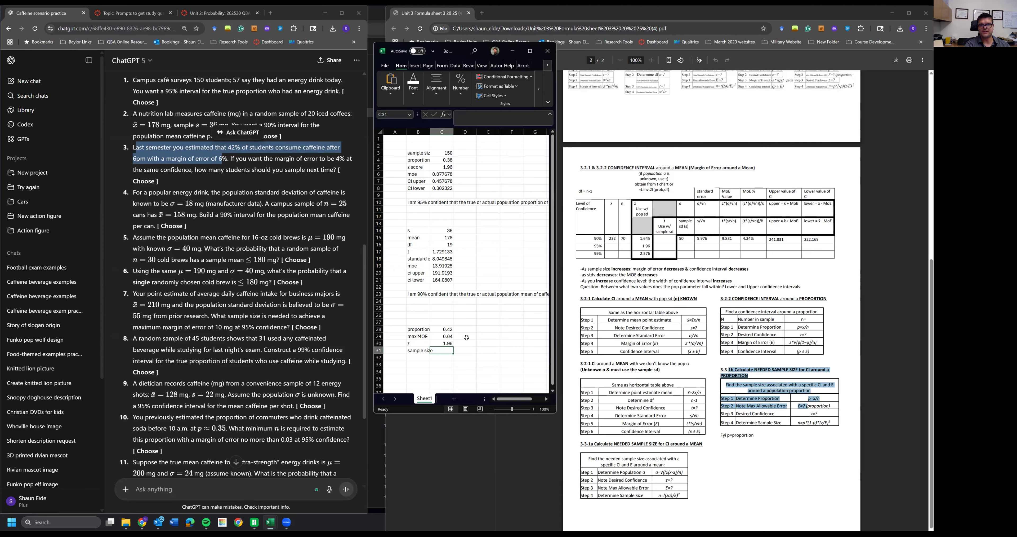
# - Calculate the required sample size in C31 as proportion times one minus proportion times (z / max MOE) squared
pyautogui.write('=')
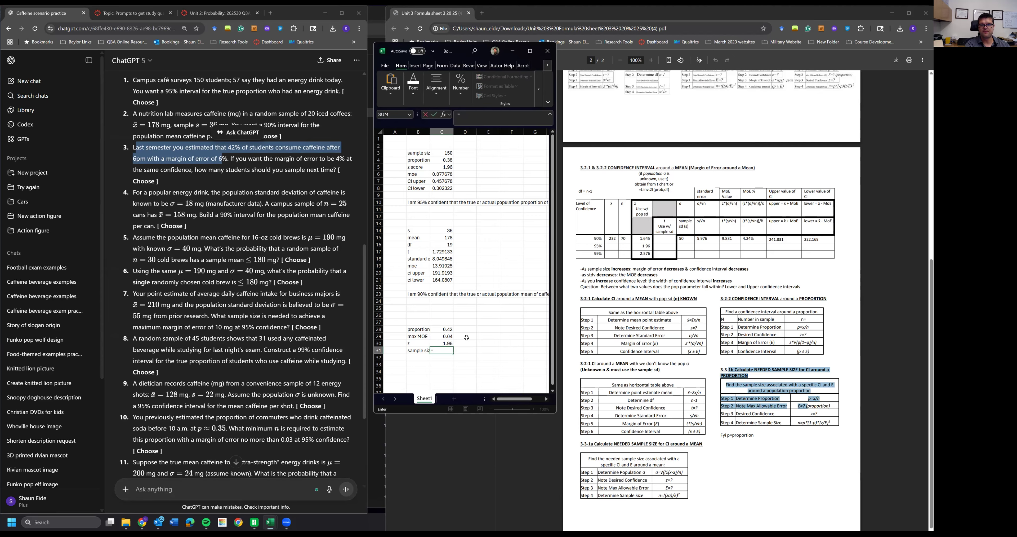
pyautogui.click(440, 330)
pyautogui.write('*')
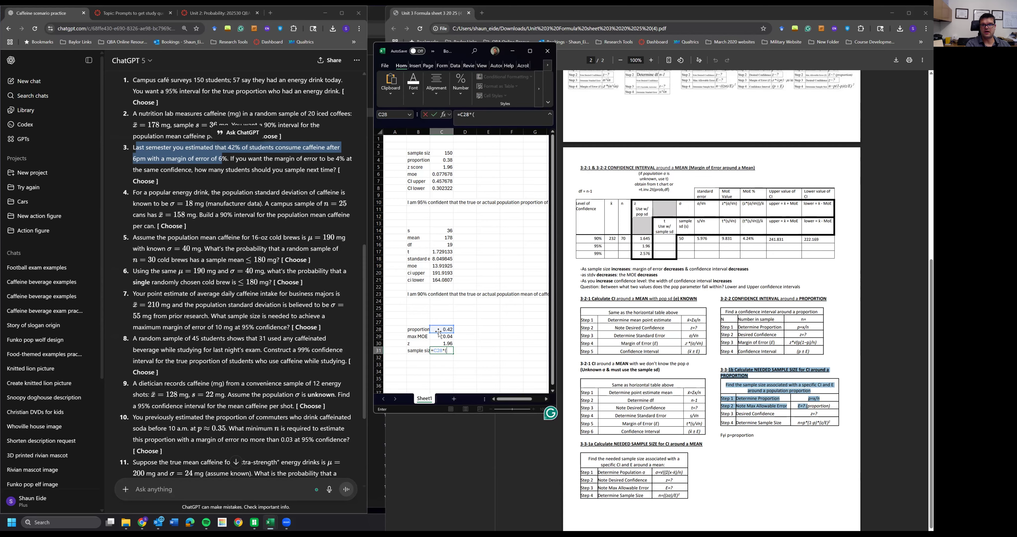
pyautogui.write('(1-')
pyautogui.click(439, 327)
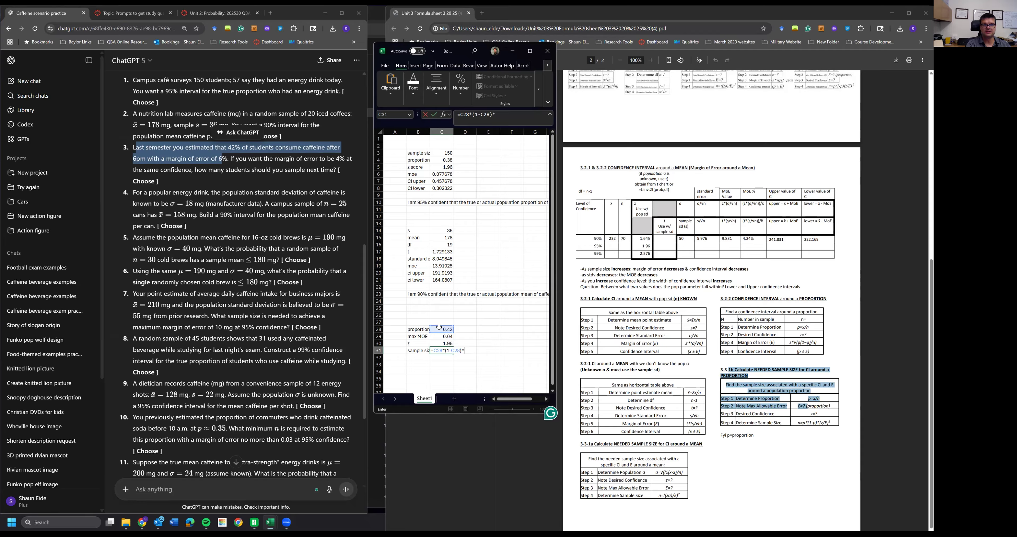
pyautogui.click(442, 343)
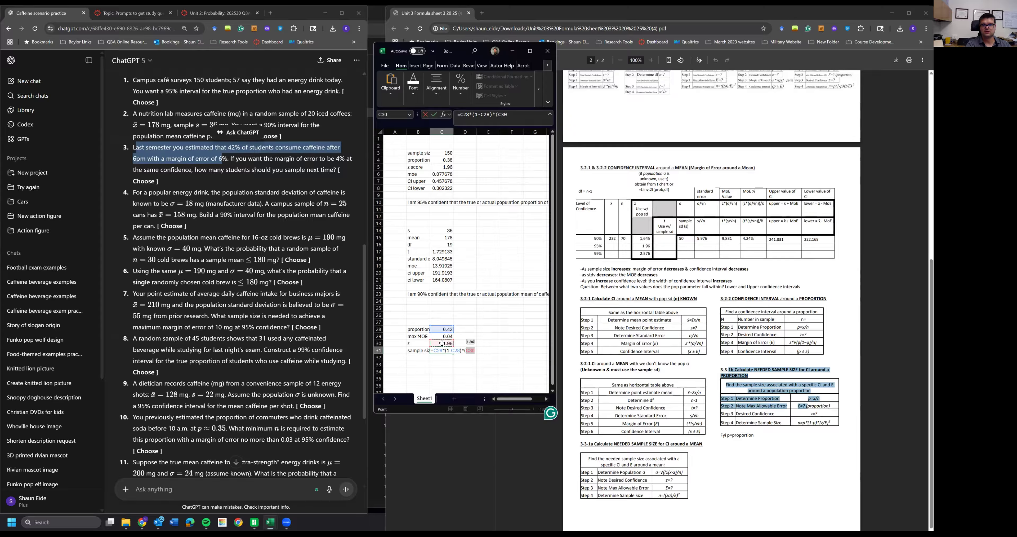
pyautogui.write('/')
pyautogui.click(443, 336)
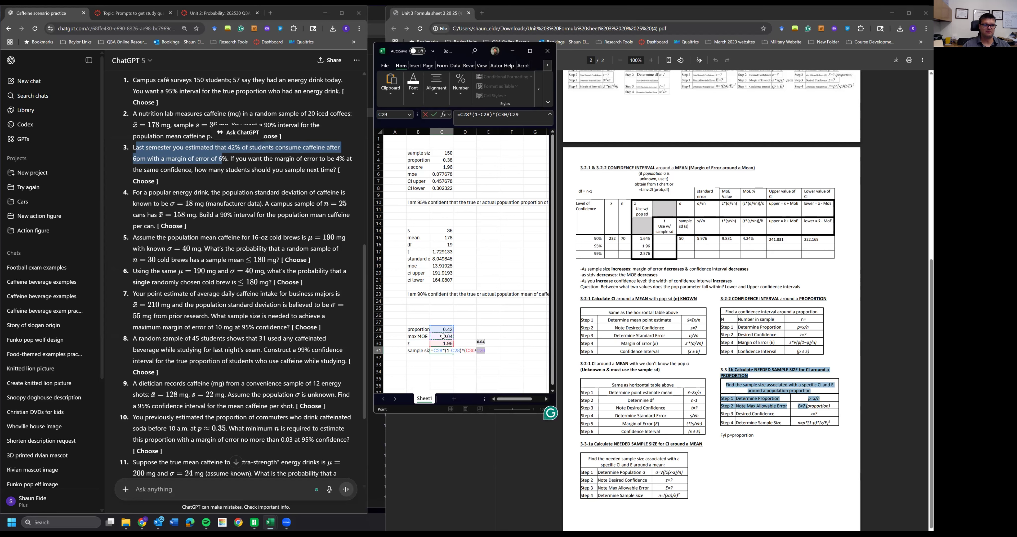
pyautogui.write(')')
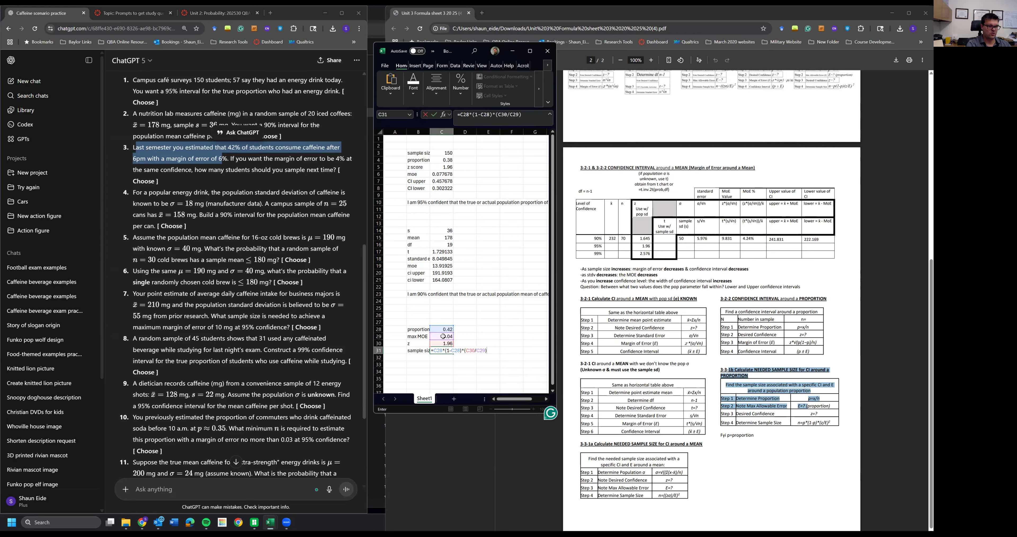
pyautogui.press('Return')
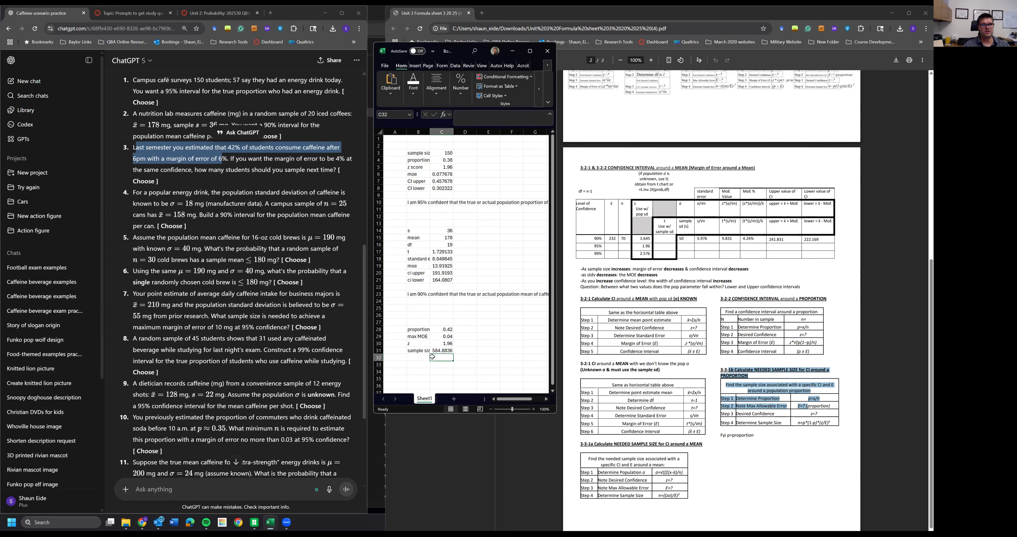
# - Enter 585 below the sample size as the rounded-up number of students needed
pyautogui.click(416, 345)
pyautogui.click(436, 349)
pyautogui.moveTo(413, 350); pyautogui.dragTo(438, 351)
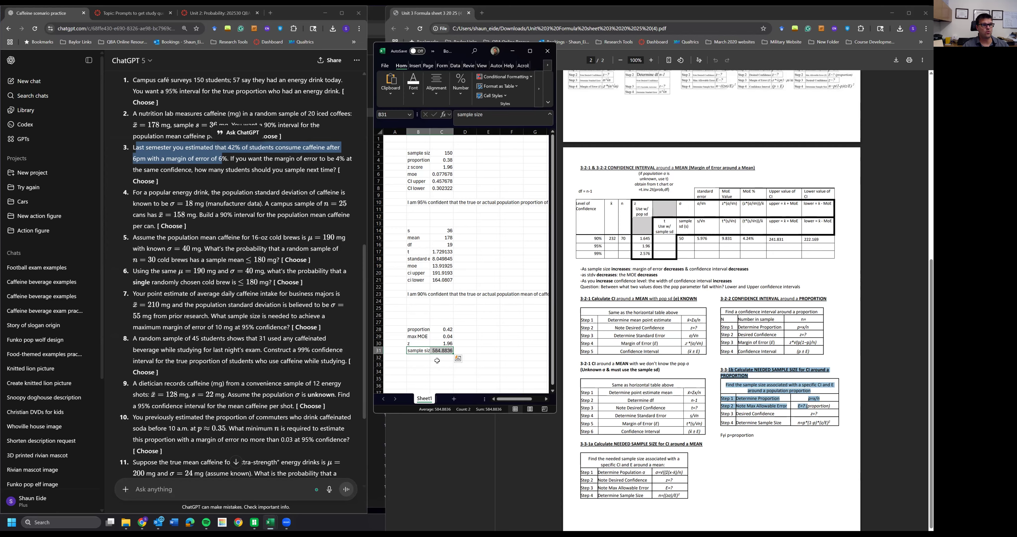
pyautogui.click(444, 358)
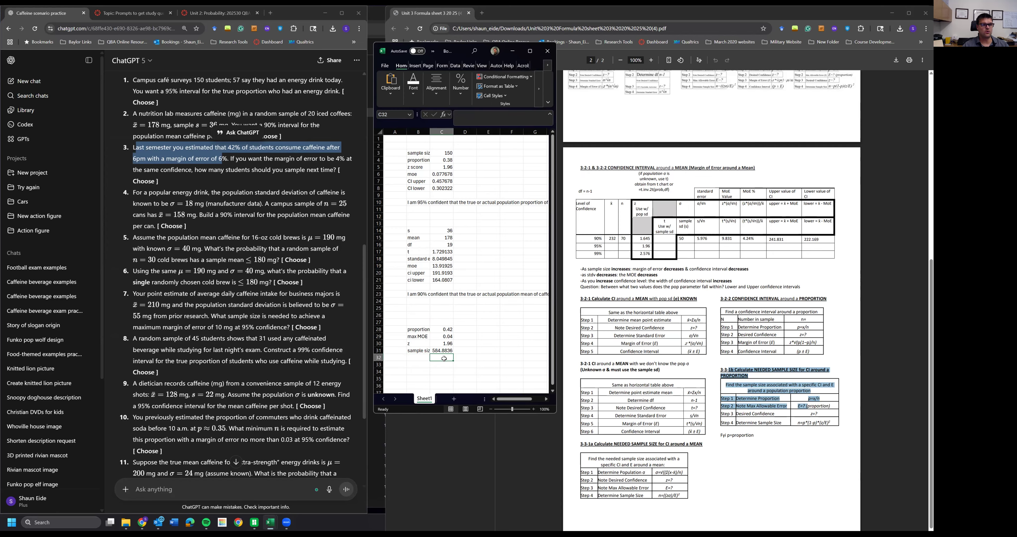
pyautogui.press('Up')
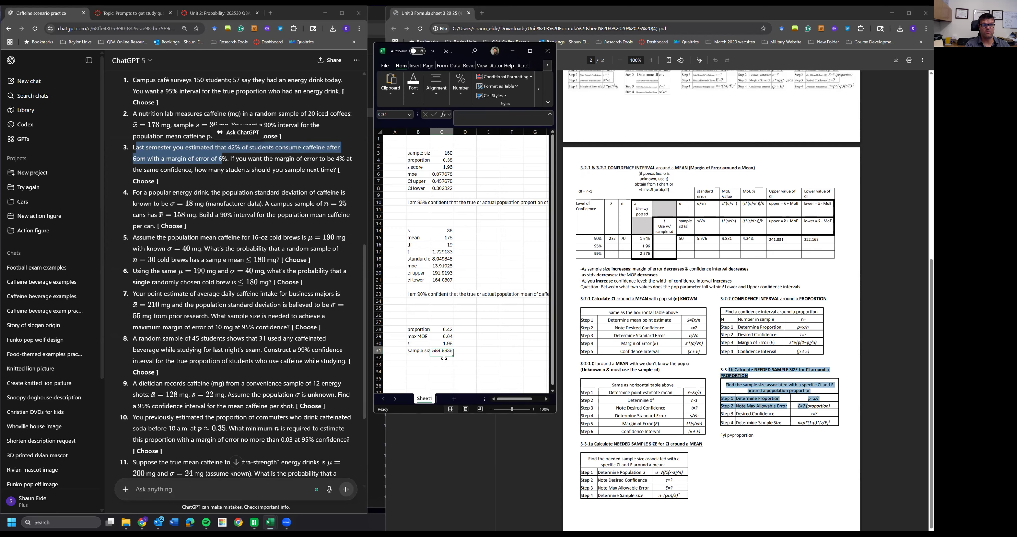
pyautogui.click(444, 359)
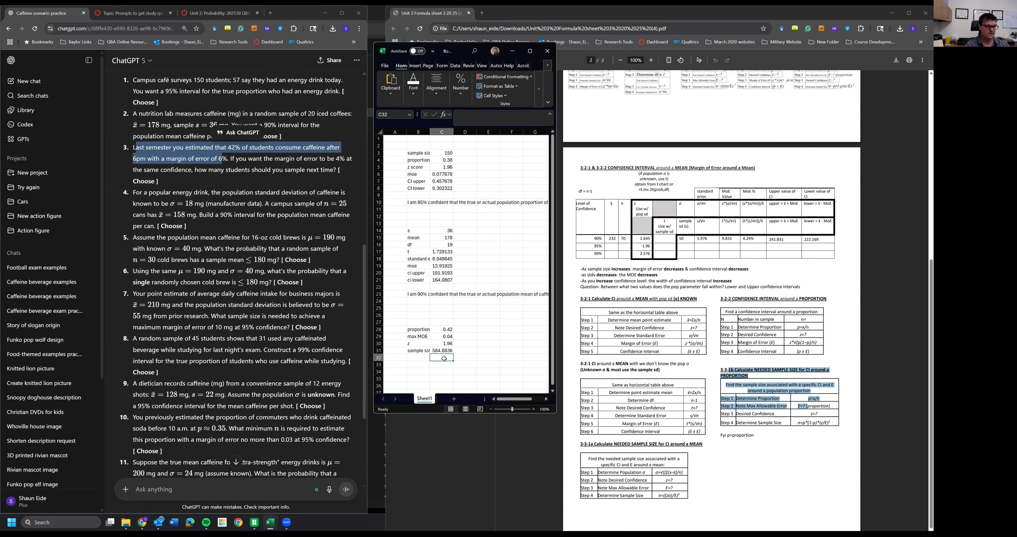
pyautogui.write('585')
pyautogui.press('Return')
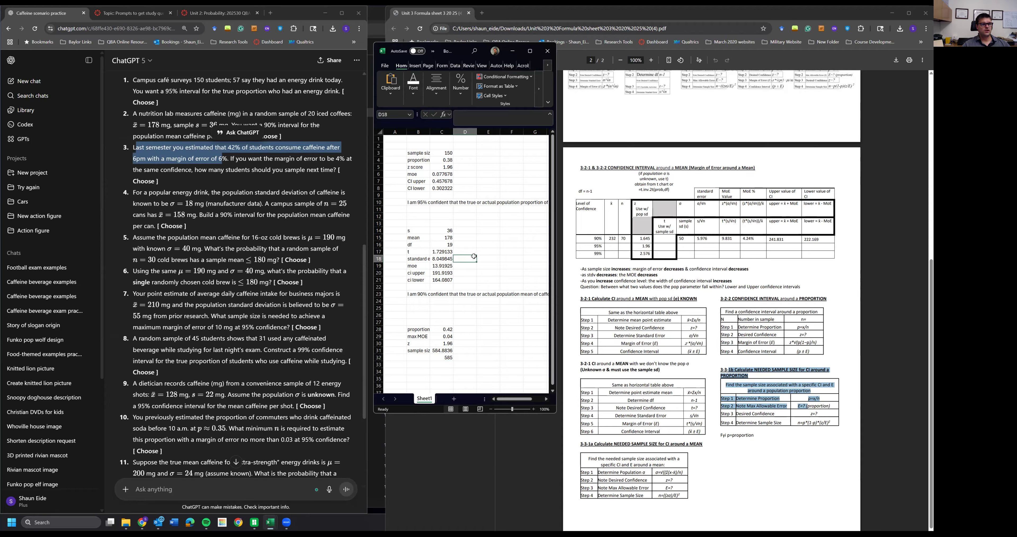
# - Read the fourth practice question about energy-drink caffeine and review the formula sheet's first page
pyautogui.click(459, 329)
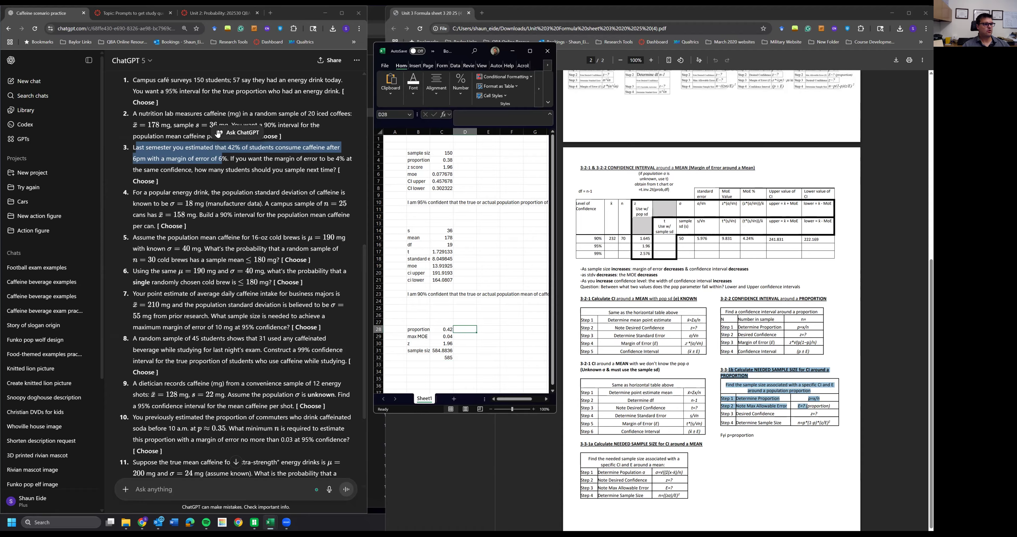
pyautogui.click(174, 205)
pyautogui.tripleClick(291, 205)
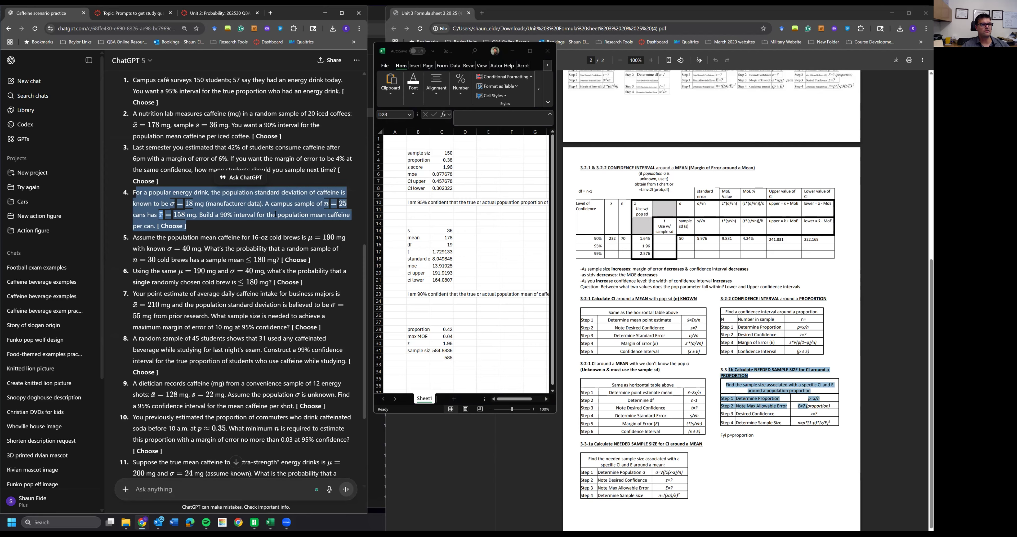
pyautogui.click(253, 218)
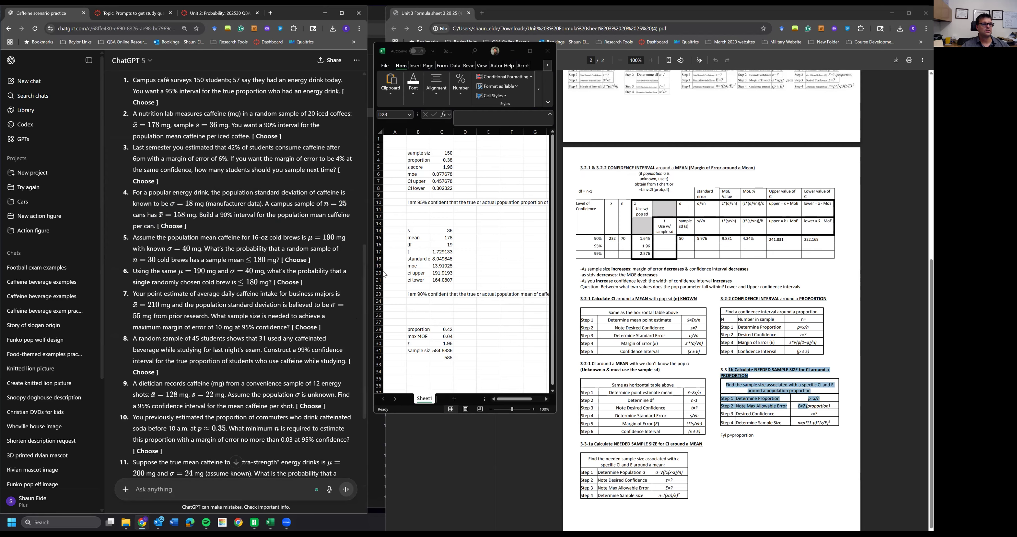
pyautogui.click(742, 316)
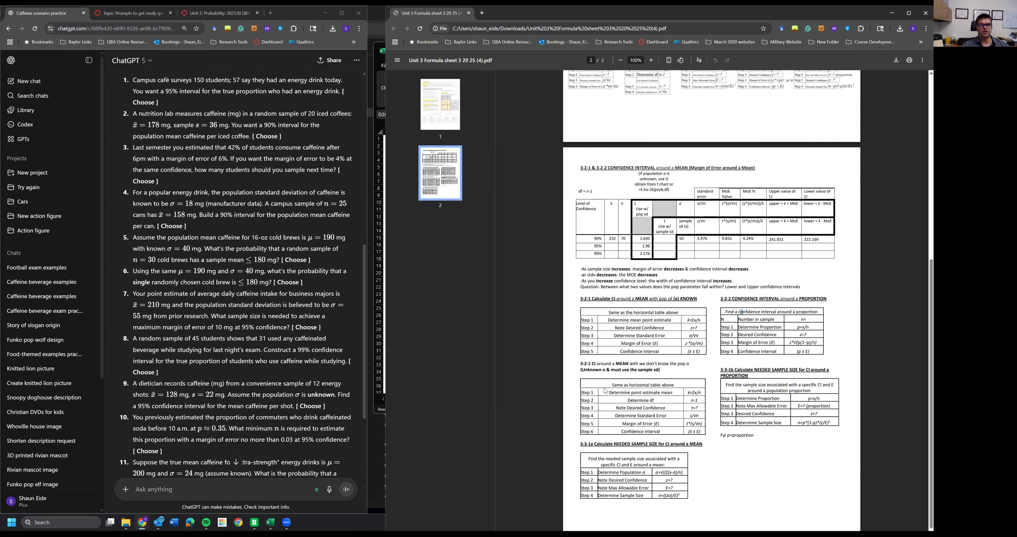
pyautogui.scroll(6, 654, 281)
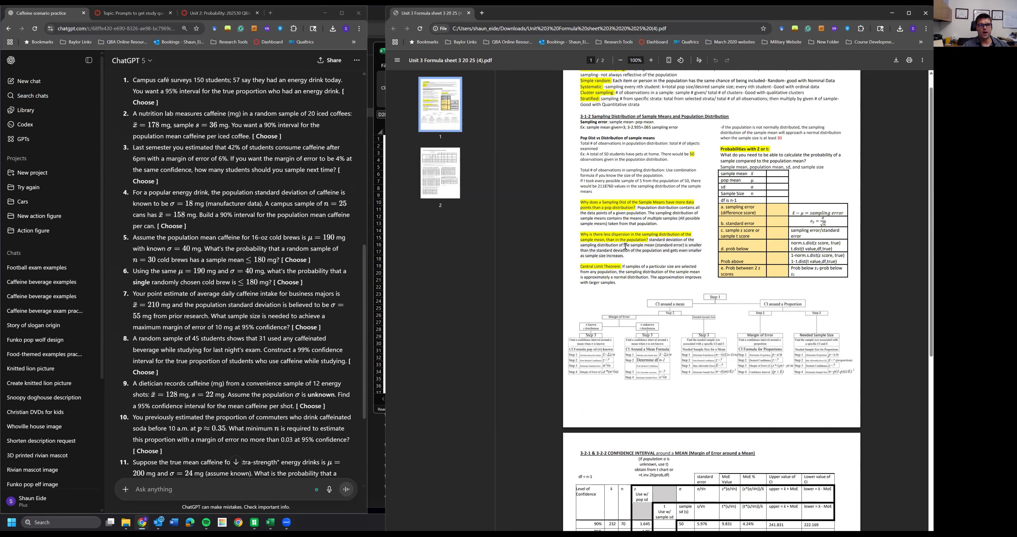
pyautogui.scroll(1, 625, 245)
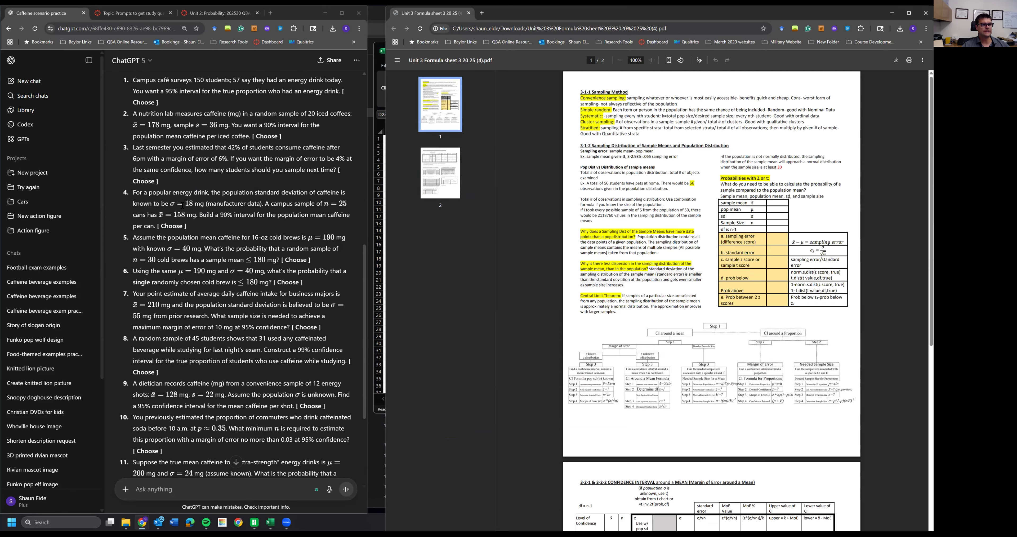
pyautogui.moveTo(140, 192); pyautogui.dragTo(186, 226)
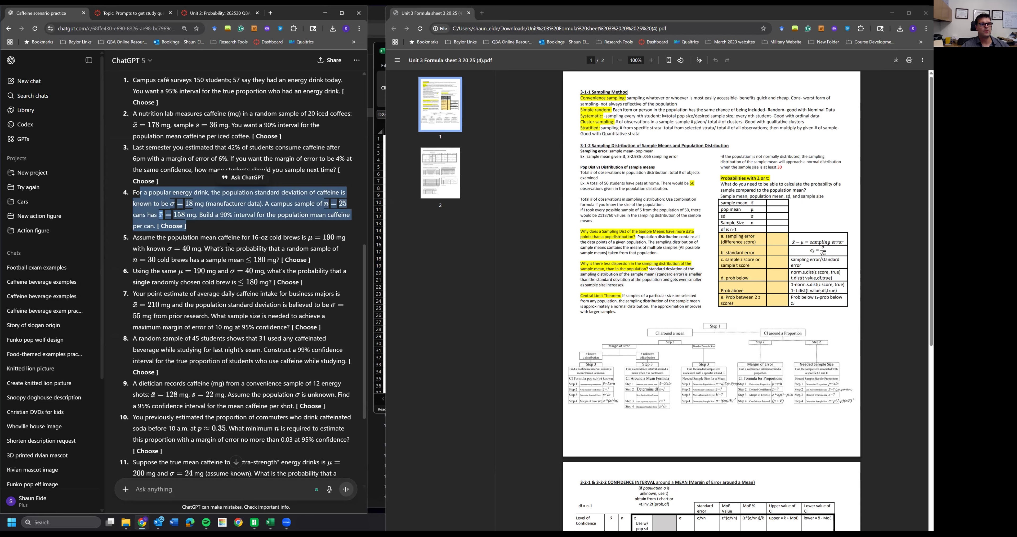
pyautogui.click(233, 246)
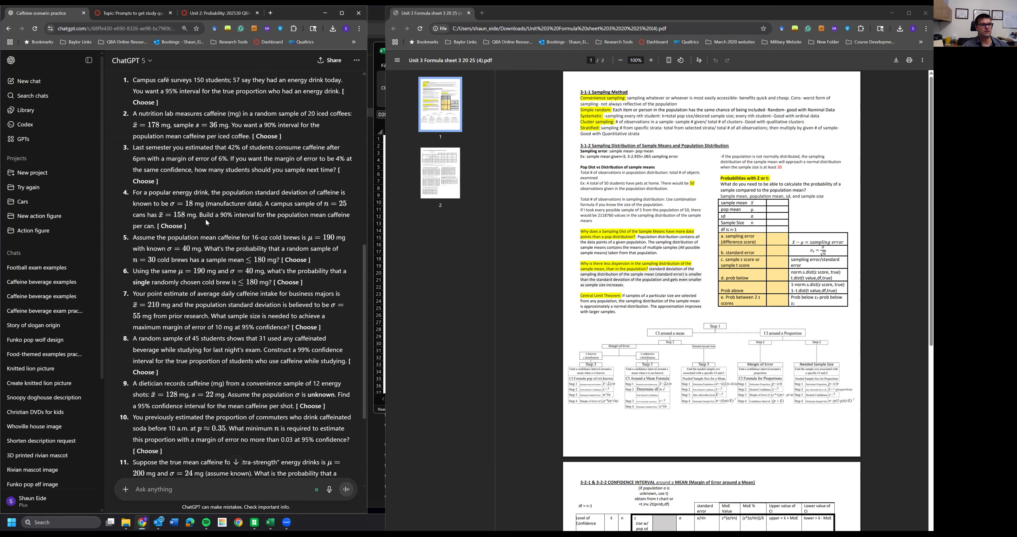
pyautogui.moveTo(203, 214); pyautogui.dragTo(253, 226)
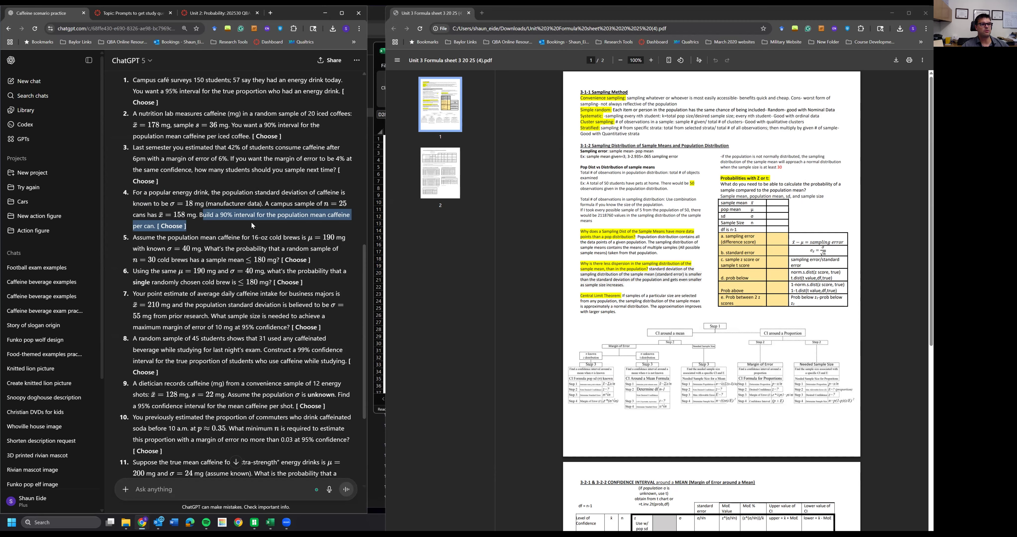
pyautogui.moveTo(252, 223); pyautogui.dragTo(251, 223)
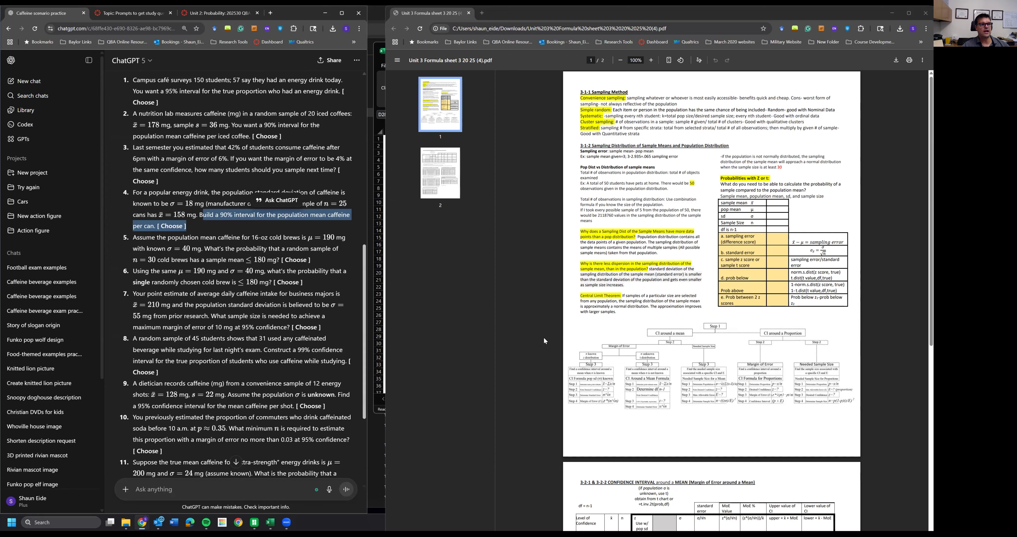
pyautogui.click(312, 252)
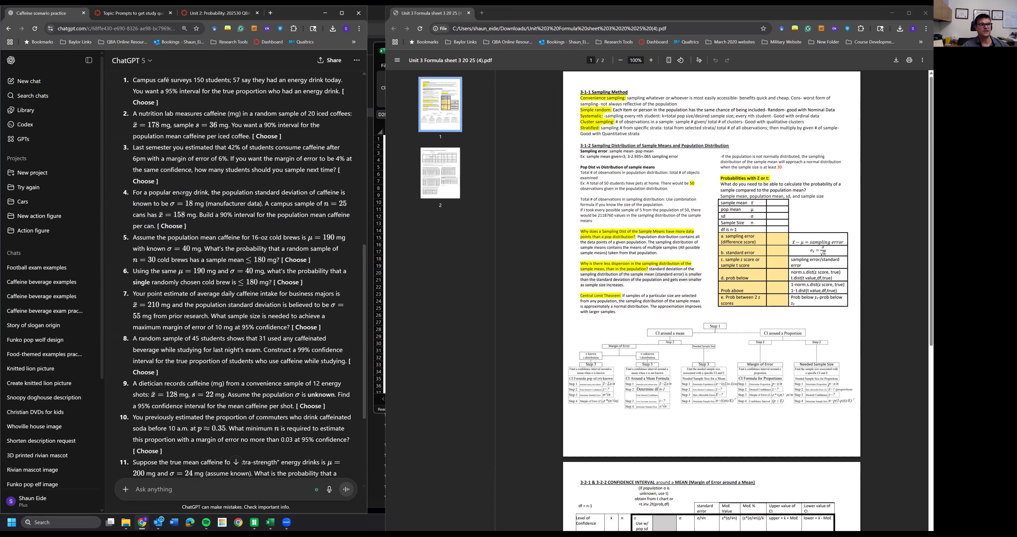
# - Review the fourth question and the formula sheet's mean interval steps, then add labels mean, z, se, moe, ci upper, ci lower below the previous answers
pyautogui.moveTo(168, 204); pyautogui.dragTo(208, 204)
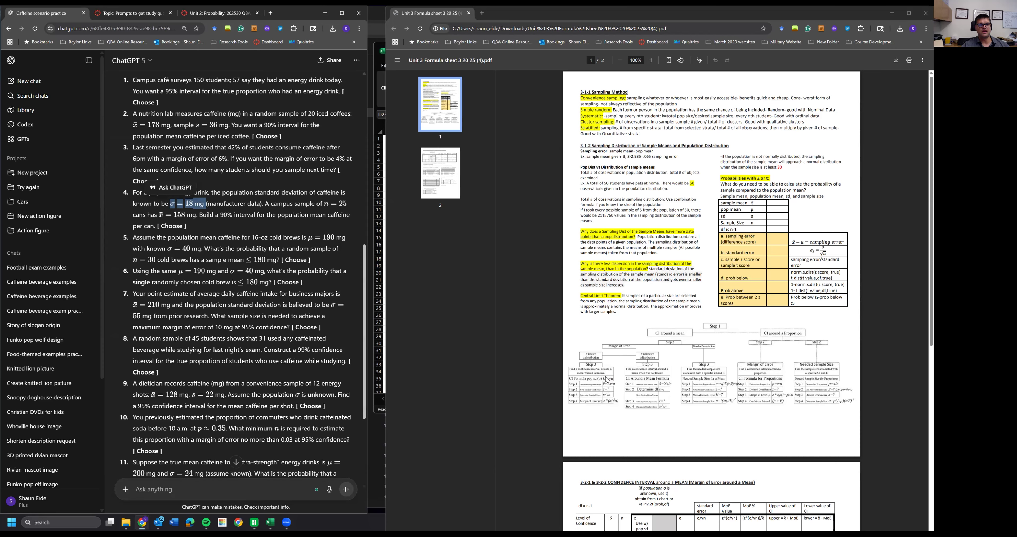
pyautogui.scroll(-5, 607, 381)
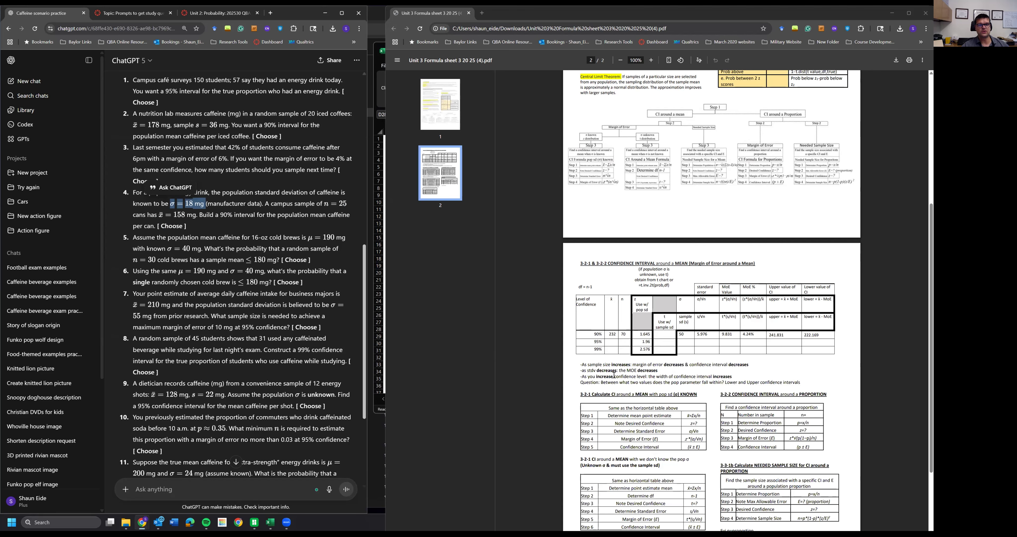
pyautogui.scroll(-2, 578, 305)
pyautogui.moveTo(580, 299); pyautogui.dragTo(696, 366)
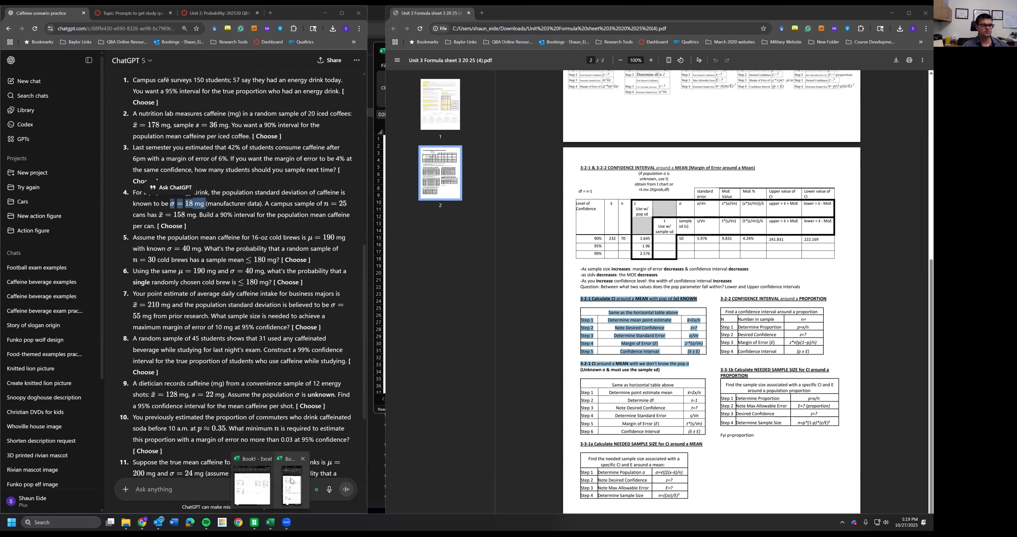
pyautogui.click(270, 521)
pyautogui.scroll(-3, 419, 316)
pyautogui.click(417, 315)
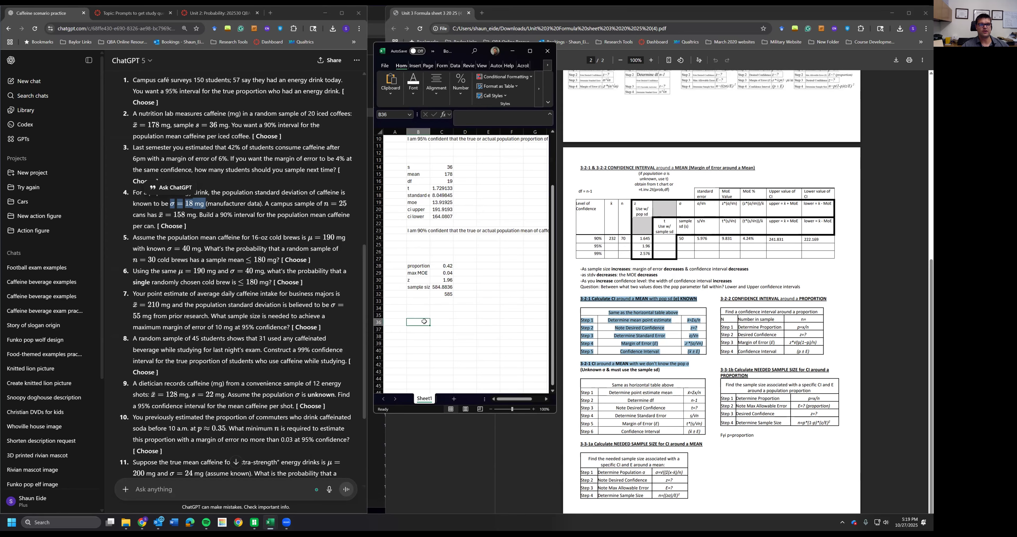
pyautogui.write('mean')
pyautogui.press('Return')
pyautogui.write('z')
pyautogui.press('Return')
pyautogui.write('se')
pyautogui.press('Return')
pyautogui.write('moe')
pyautogui.press('Return')
pyautogui.write('ci upper')
pyautogui.press('Return')
pyautogui.write('ci lower')
pyautogui.press('Return')
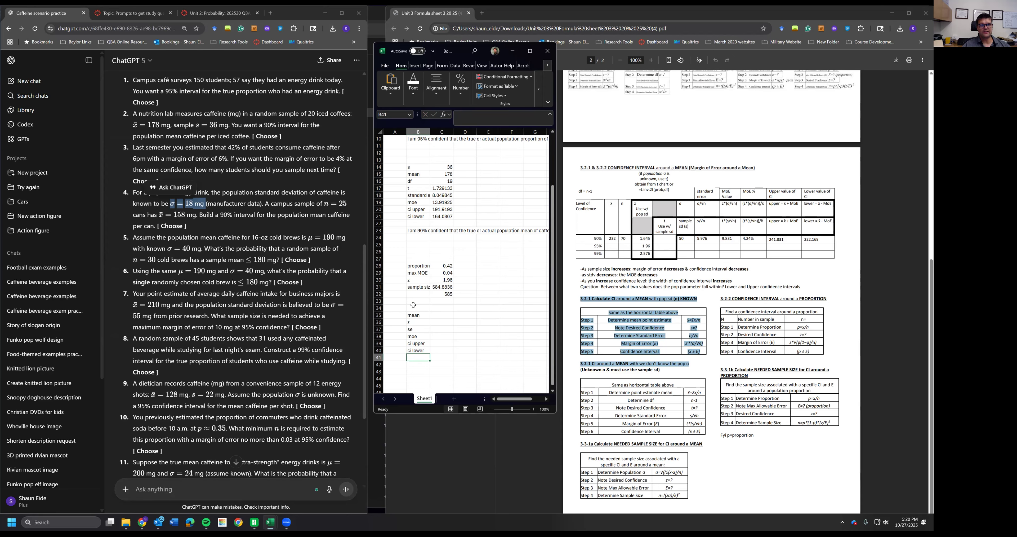
# - Enter the fourth question's values beside the labels: mean 158 and z 1.645
pyautogui.click(436, 315)
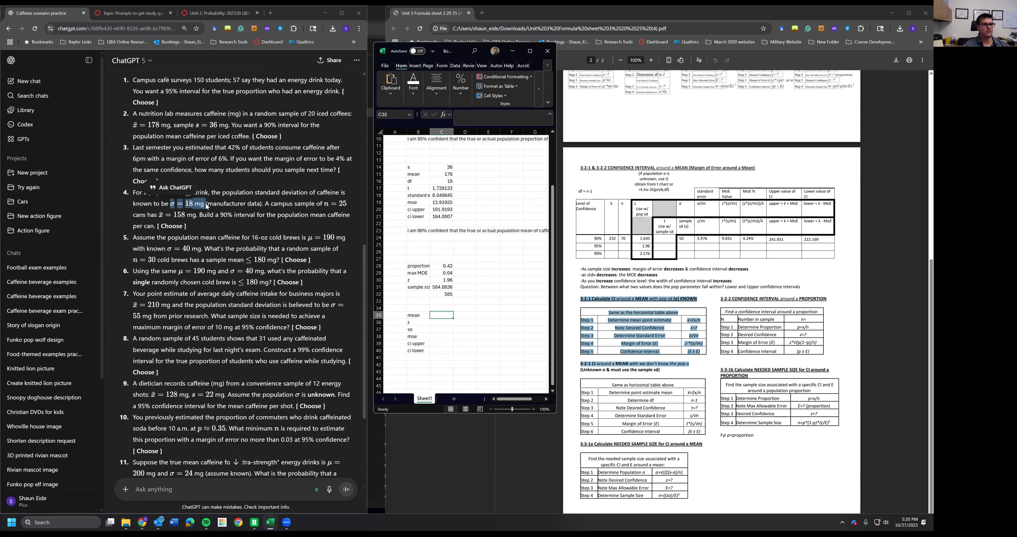
pyautogui.click(236, 213)
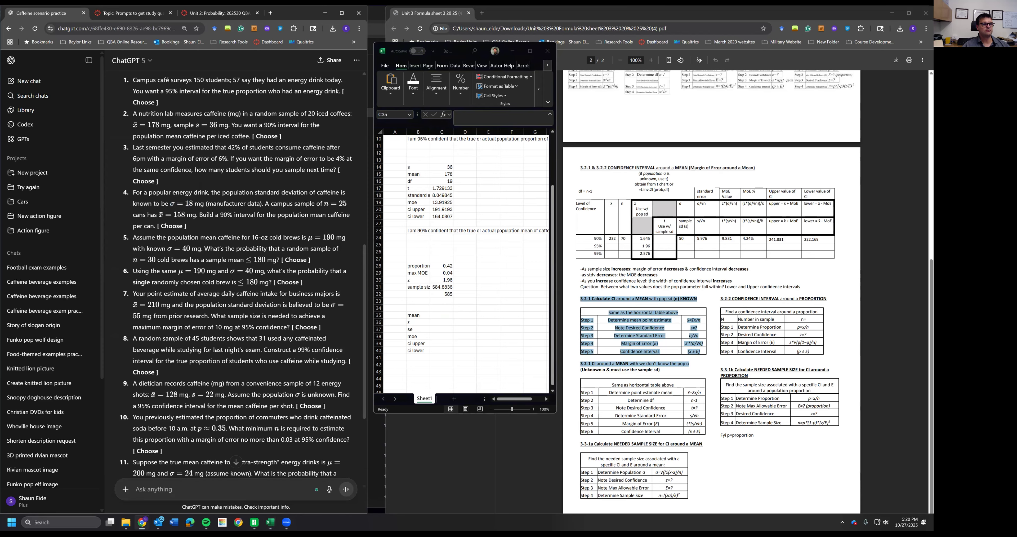
pyautogui.moveTo(161, 215); pyautogui.dragTo(193, 215)
pyautogui.click(441, 314)
pyautogui.write('158')
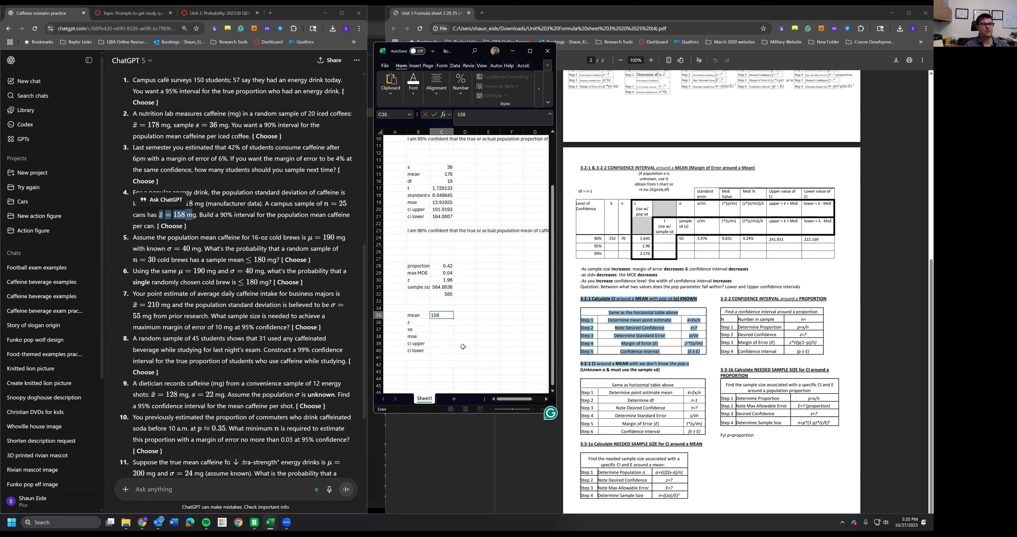
pyautogui.press('Return')
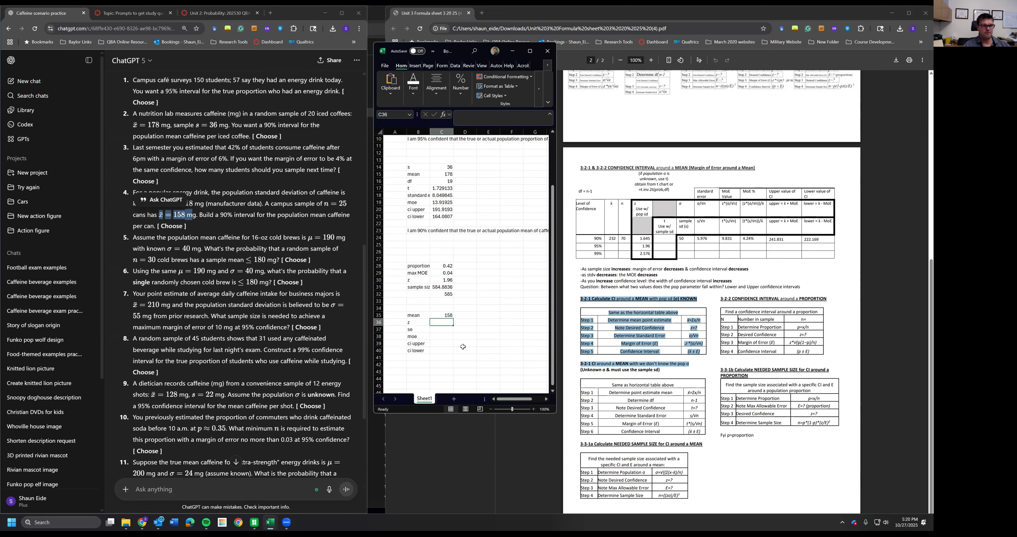
pyautogui.write('1.645')
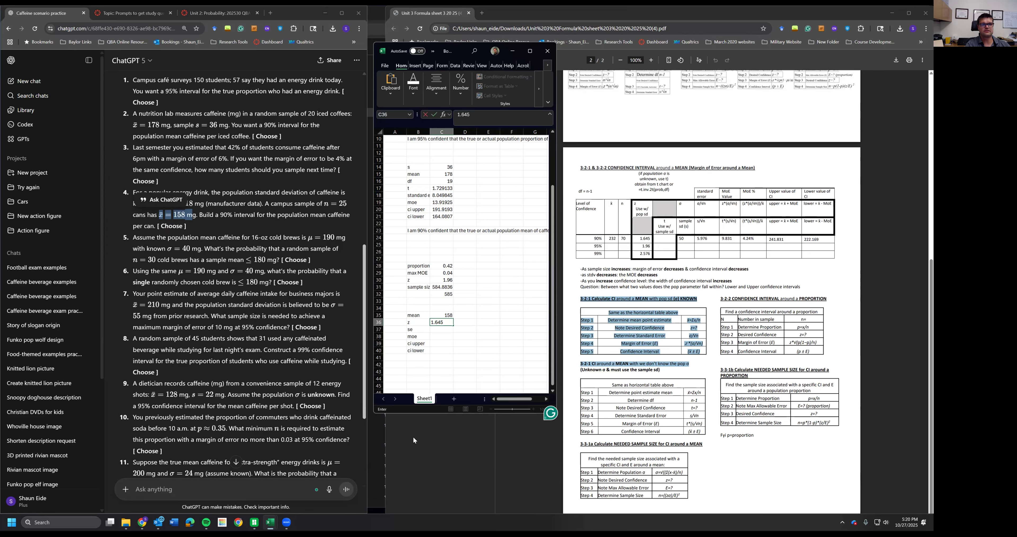
pyautogui.press('Return')
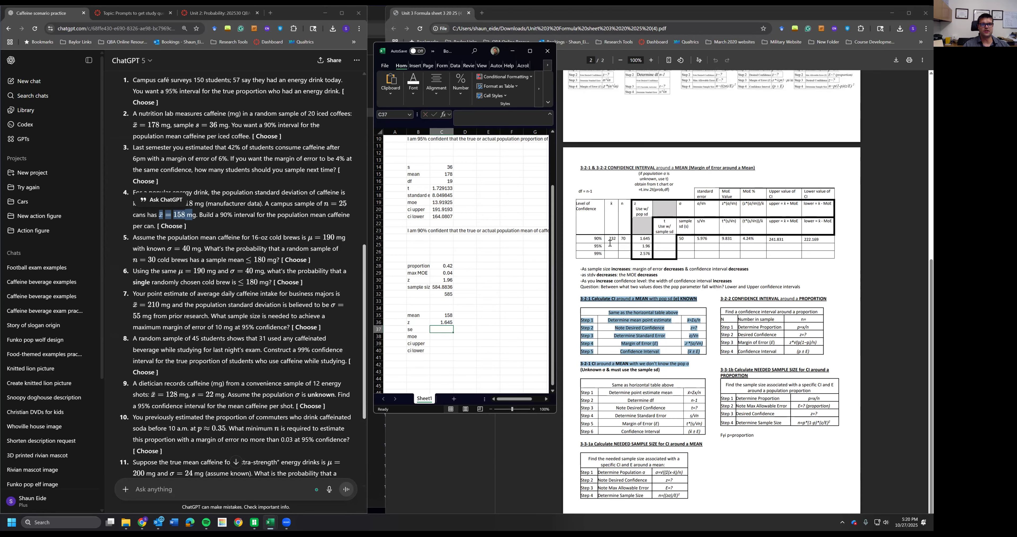
# - Calculate the standard error beside se as 18 divided by the square root of 25
pyautogui.click(628, 213)
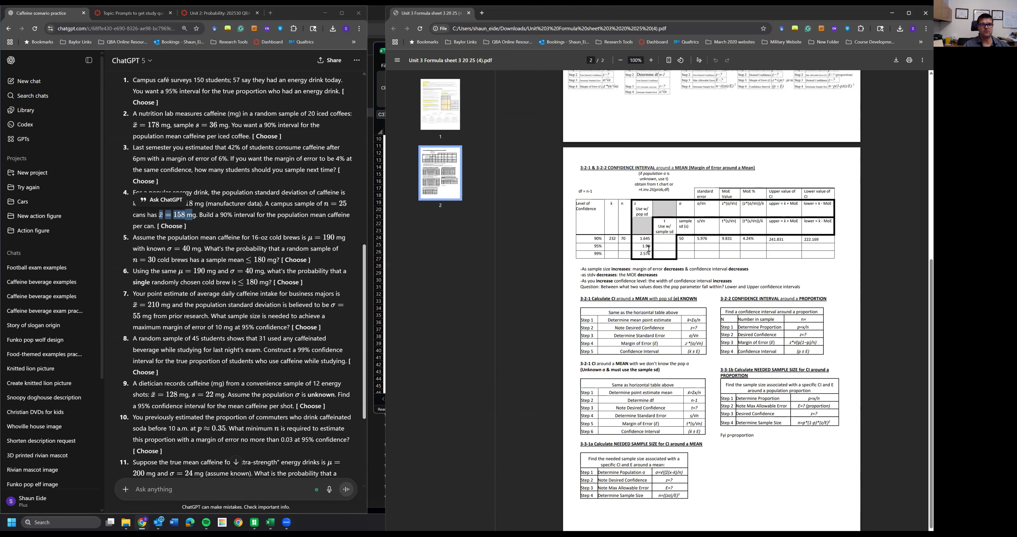
pyautogui.moveTo(641, 239); pyautogui.dragTo(662, 236)
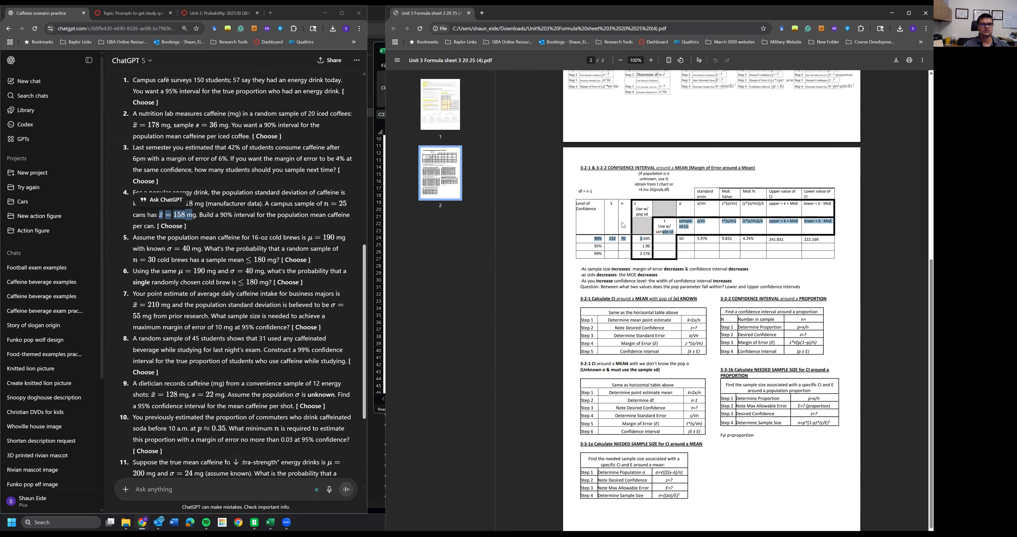
pyautogui.click(376, 203)
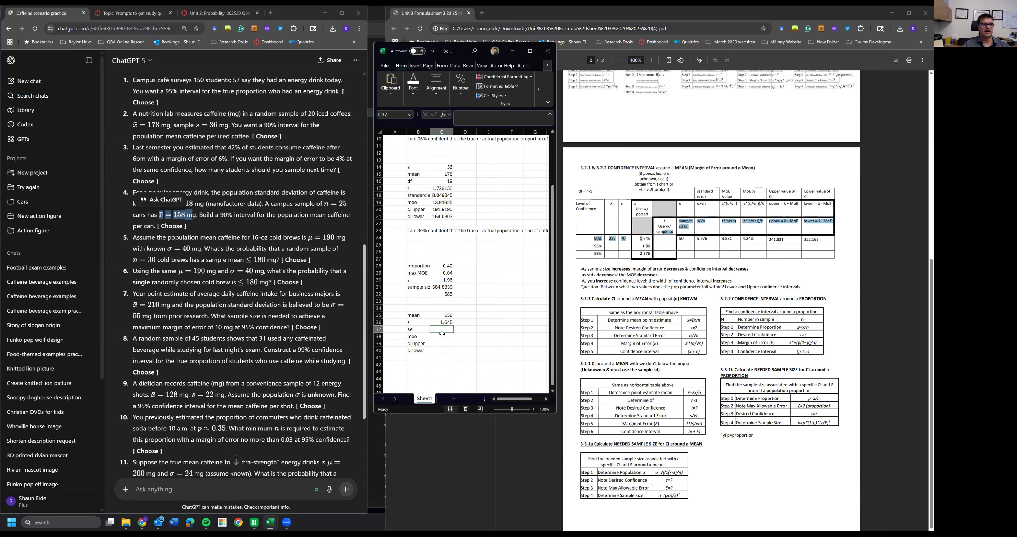
pyautogui.write('=')
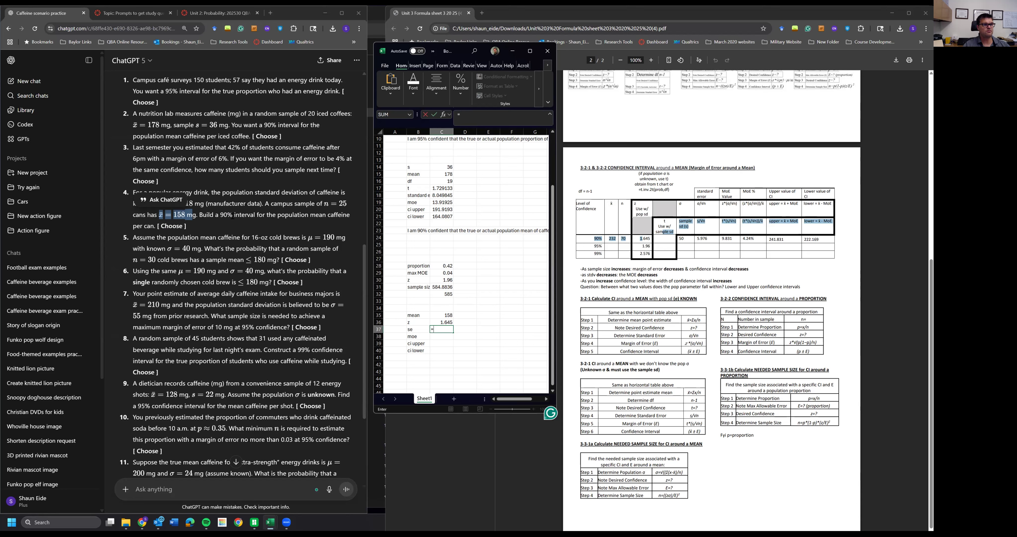
pyautogui.write('1')
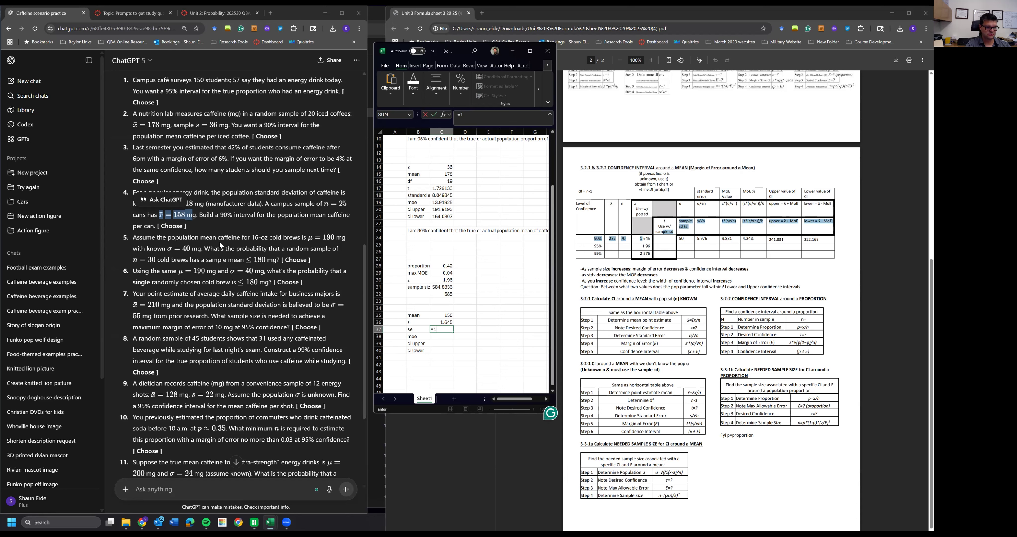
pyautogui.write('8/sqrt(')
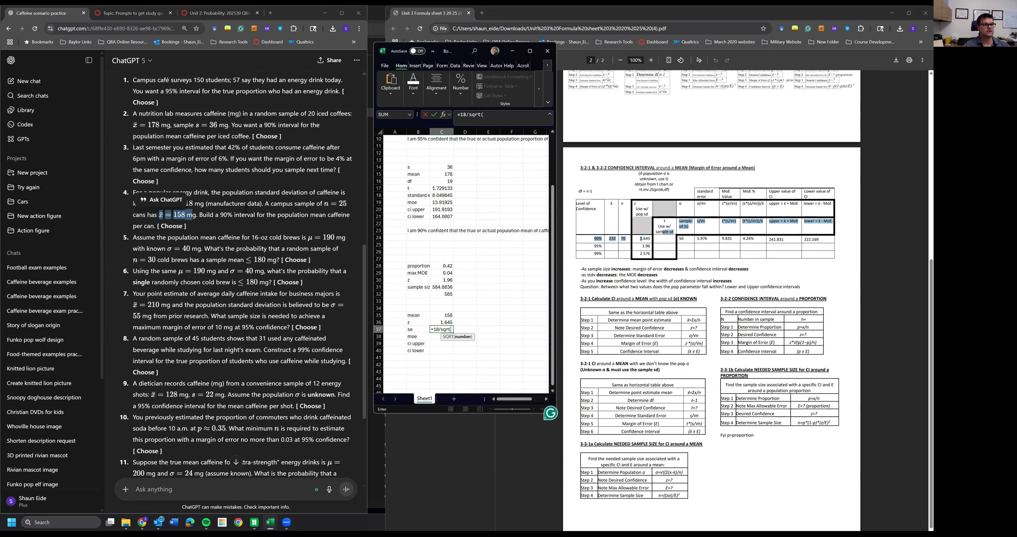
pyautogui.write('25')
pyautogui.press('Return')
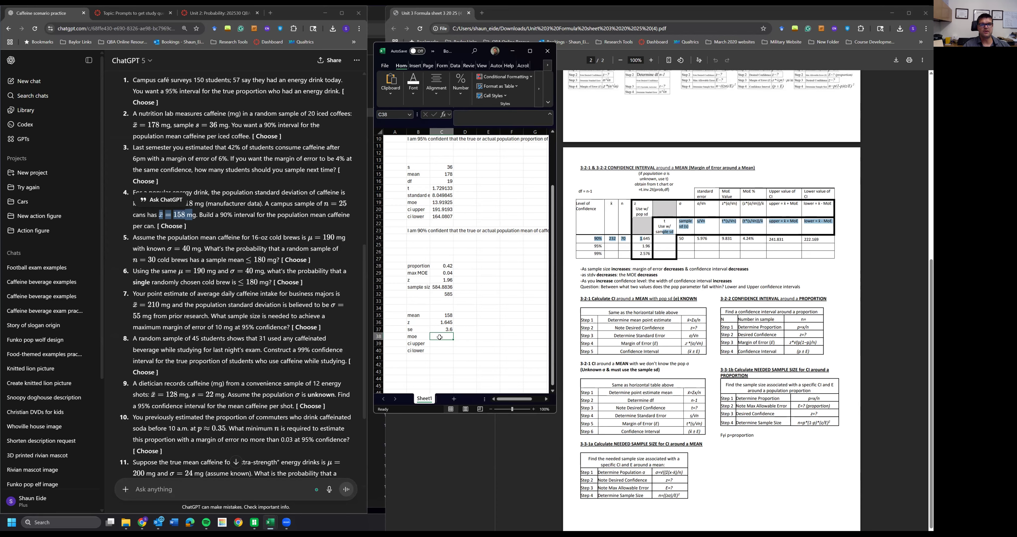
# - Calculate the margin of error beside moe as z times the standard error
pyautogui.write('=')
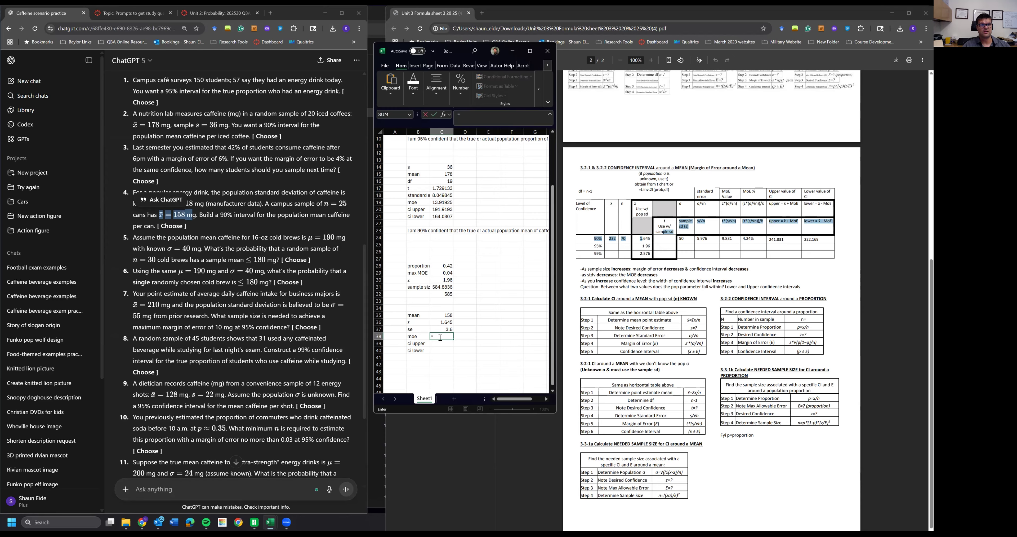
pyautogui.click(441, 321)
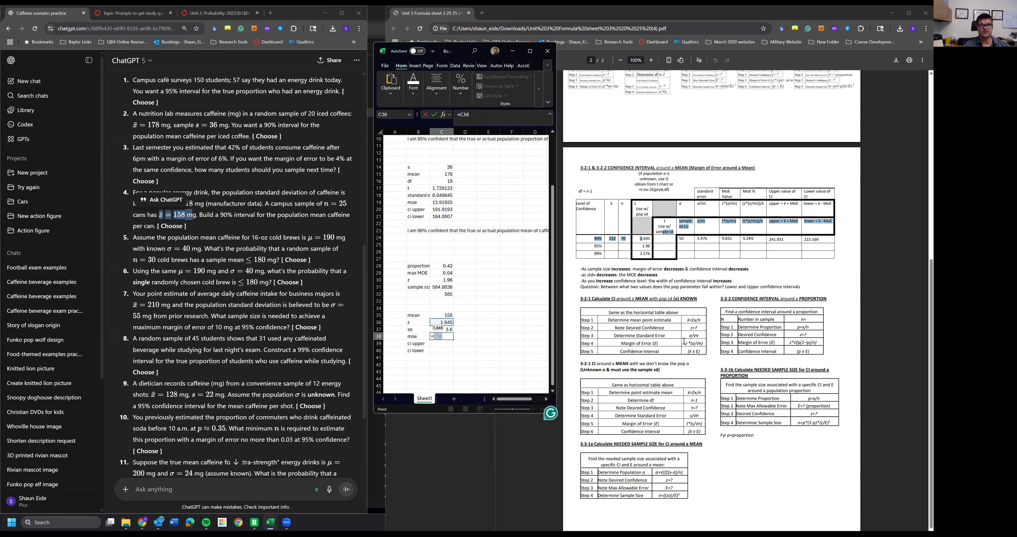
pyautogui.write('*')
pyautogui.click(447, 329)
pyautogui.press('Return')
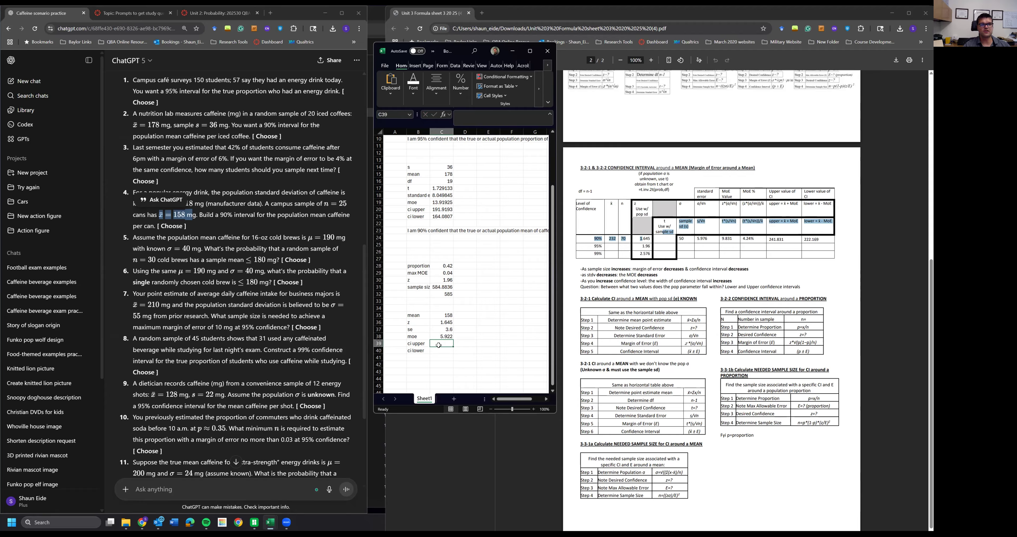
# - Calculate ci upper as the mean plus moe and ci lower as the mean minus moe
pyautogui.write('=')
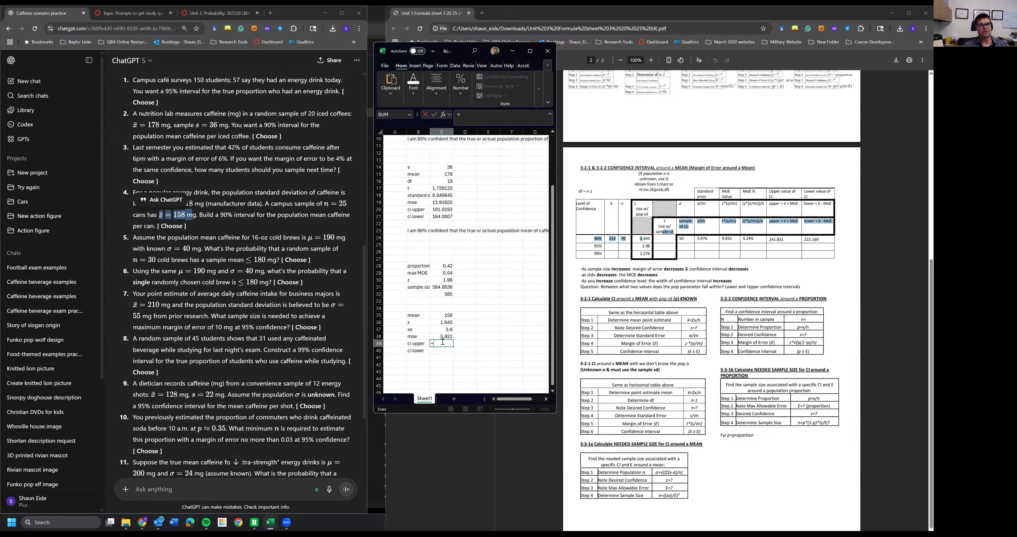
pyautogui.click(449, 315)
pyautogui.write('+')
pyautogui.click(449, 336)
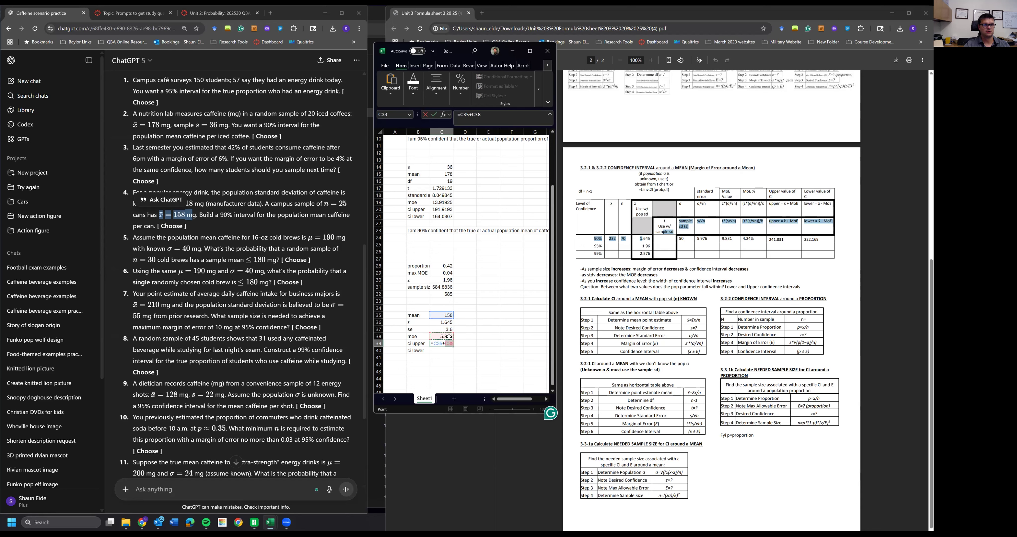
pyautogui.press('Return')
pyautogui.write('=')
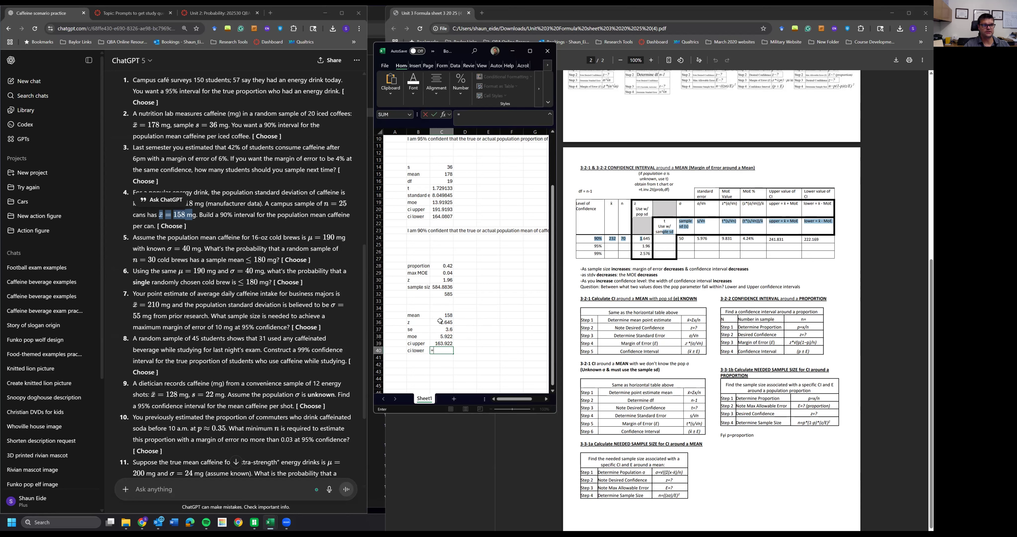
pyautogui.click(442, 309)
pyautogui.click(442, 316)
pyautogui.write('-')
pyautogui.click(441, 336)
pyautogui.press('Return')
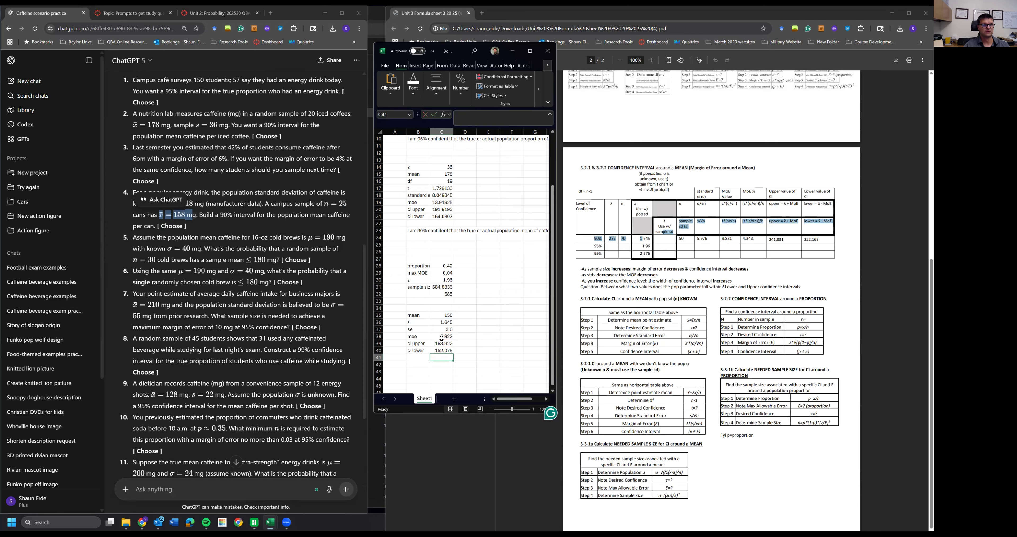
# - Copy the earlier 90% confidence interpretation sentence into the cell below the fourth question's results
pyautogui.click(170, 226)
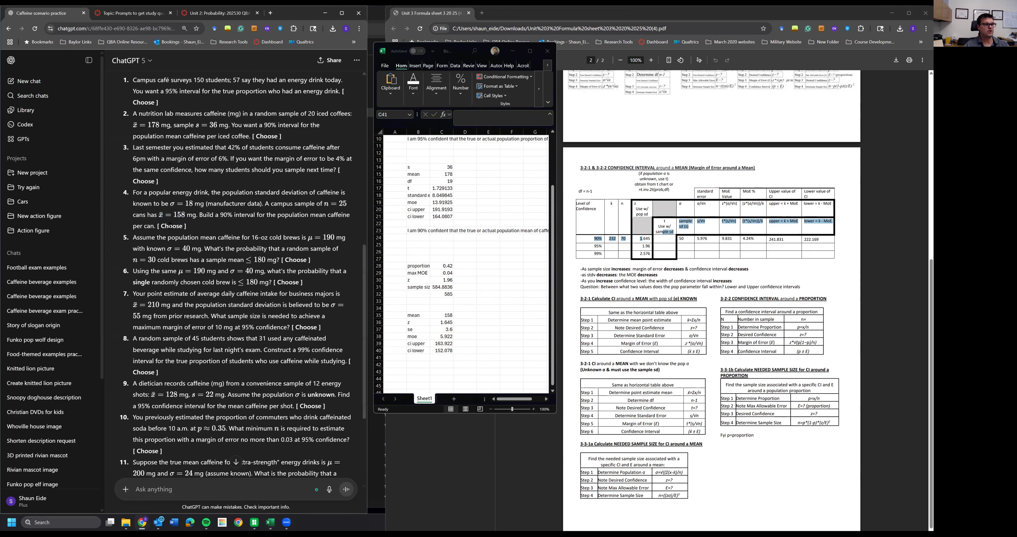
pyautogui.click(450, 240)
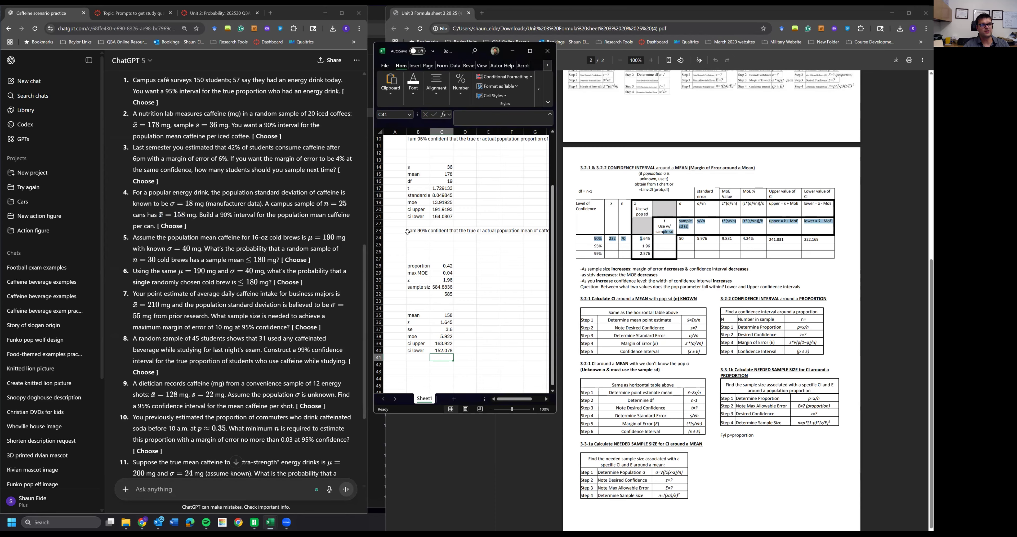
pyautogui.click(420, 229)
pyautogui.hotkey('ctrl', 'c')
pyautogui.click(415, 365)
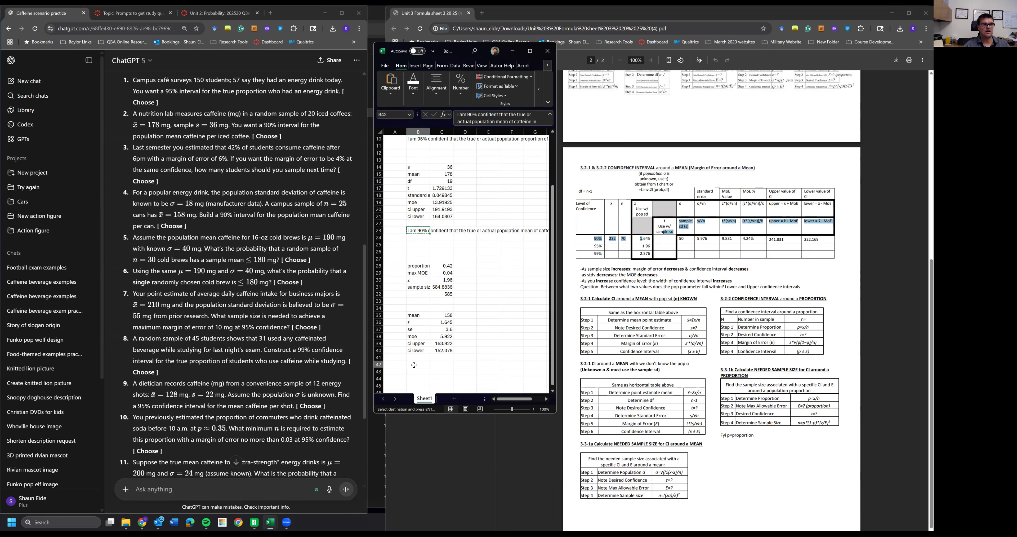
pyautogui.hotkey('ctrl', 'v')
pyautogui.doubleClick(414, 365)
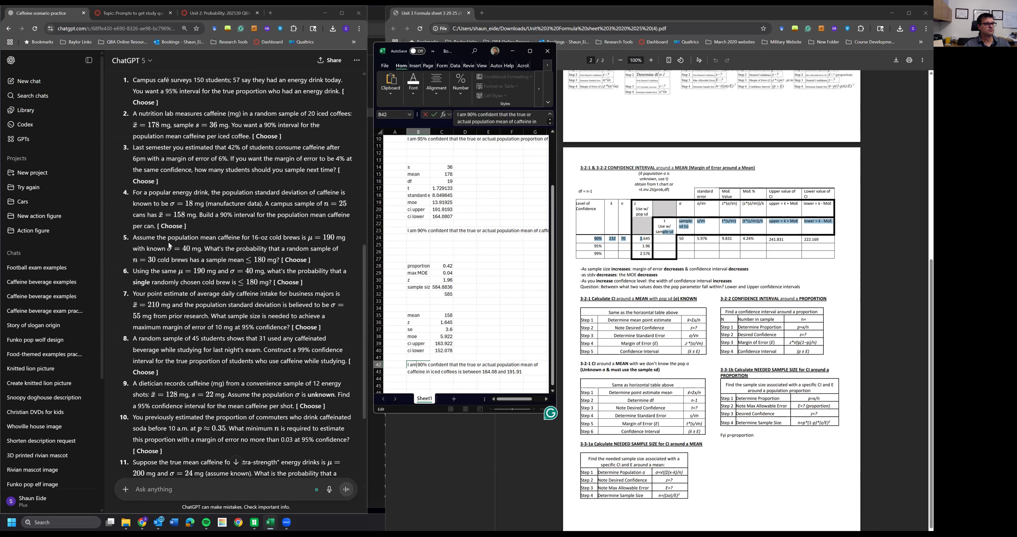
# - Edit the copied sentence so it refers to caffeine per can instead of caffeine in iced coffees
pyautogui.moveTo(148, 193); pyautogui.dragTo(235, 226)
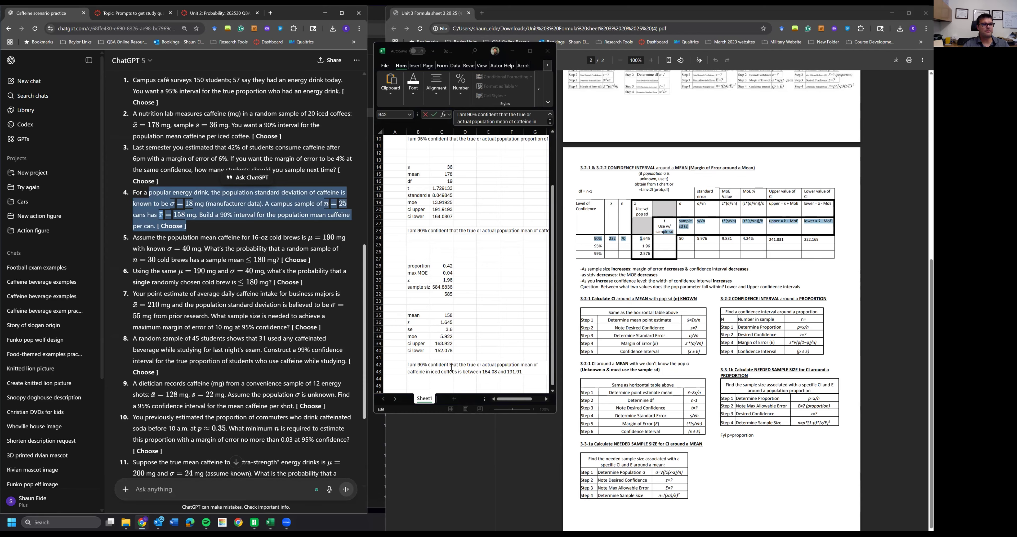
pyautogui.click(414, 370)
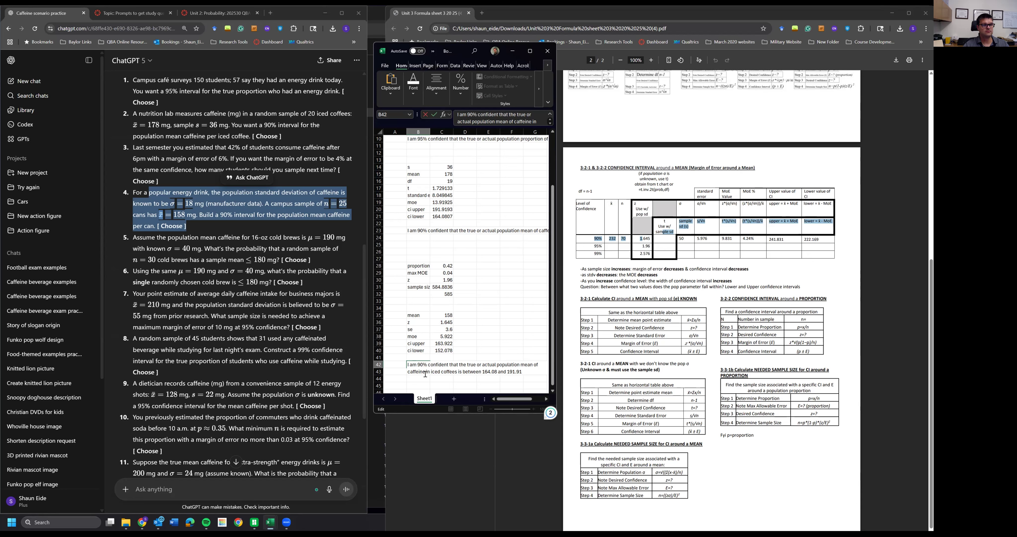
pyautogui.moveTo(409, 371); pyautogui.dragTo(458, 371)
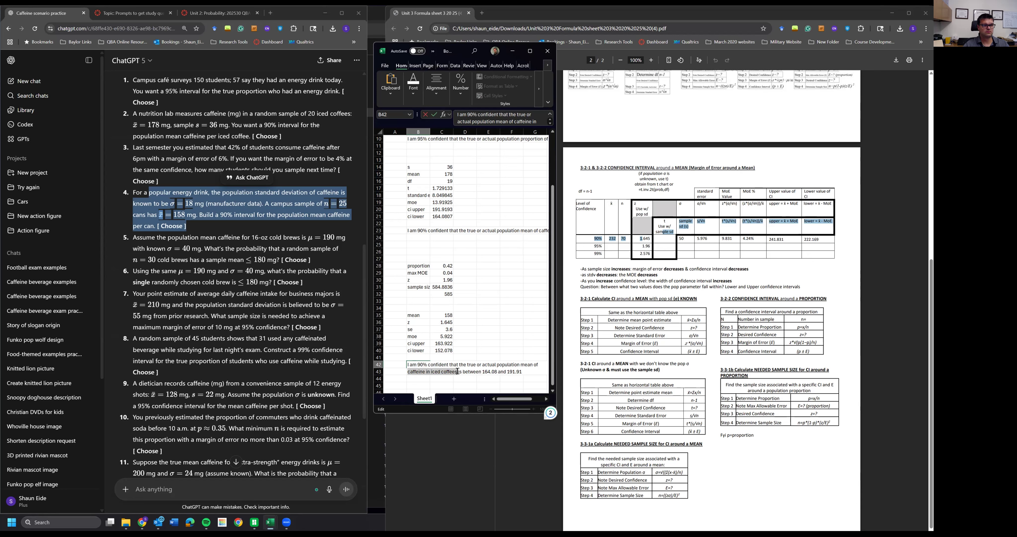
pyautogui.write('caffine')
pyautogui.press('BackSpace')
pyautogui.press('BackSpace')
pyautogui.press('BackSpace')
pyautogui.press('BackSpace')
pyautogui.write('einn')
pyautogui.press('BackSpace')
pyautogui.write('e per can')
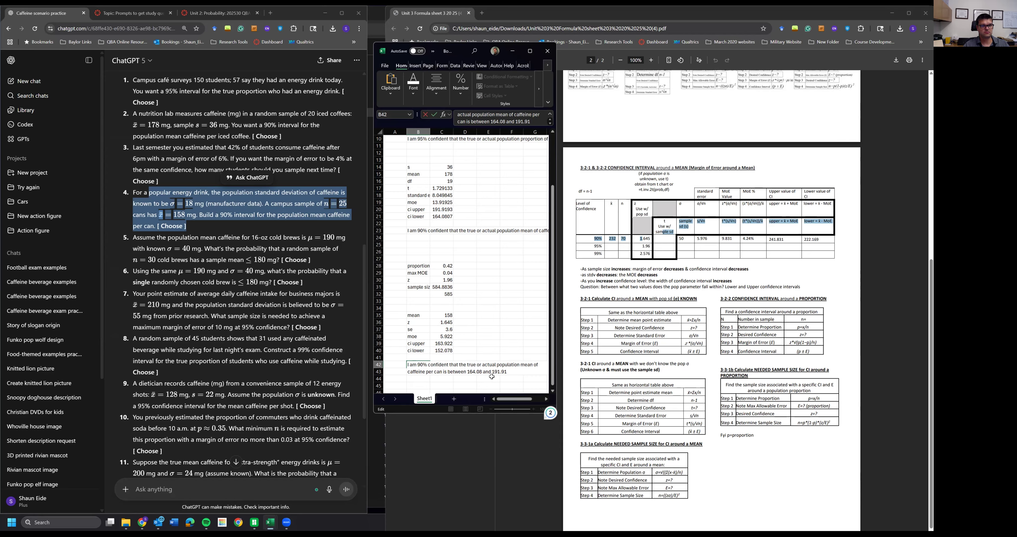
# - Change the interval bounds in the copied sentence to 163.922 and 152.078
pyautogui.click(482, 371)
pyautogui.press('BackSpace')
pyautogui.press('BackSpace')
pyautogui.press('BackSpace')
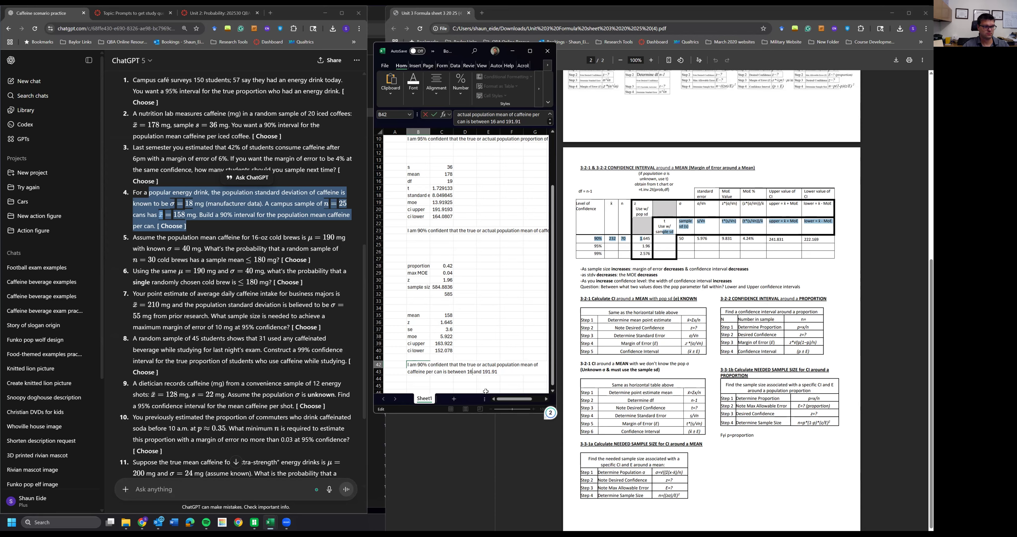
pyautogui.write('3.922')
pyautogui.moveTo(511, 372); pyautogui.dragTo(497, 372)
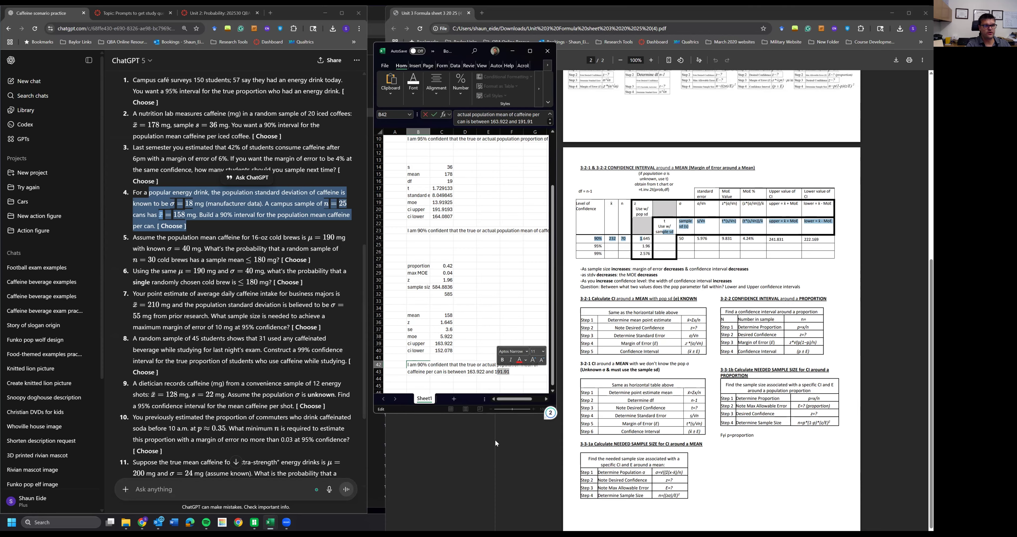
pyautogui.write('52')
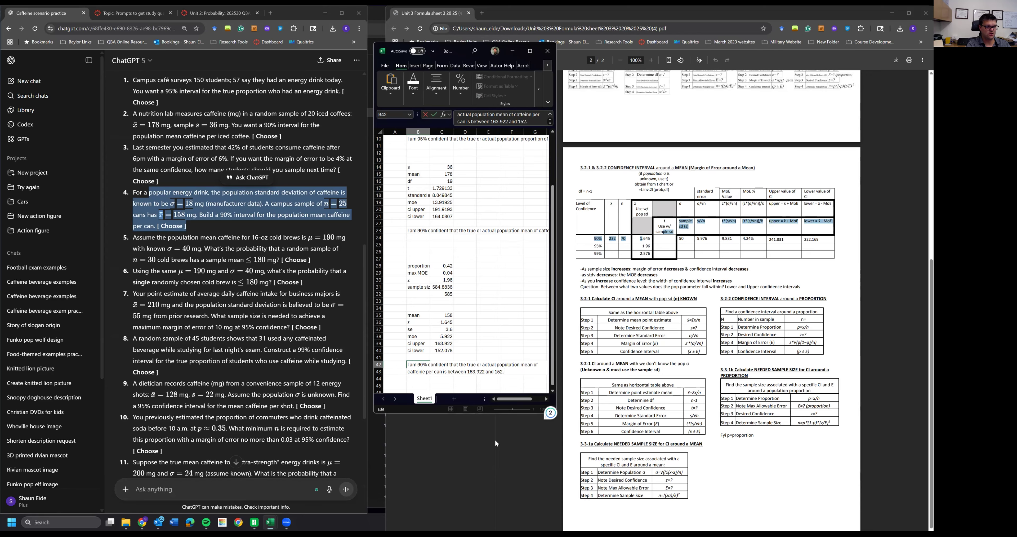
pyautogui.write('.078')
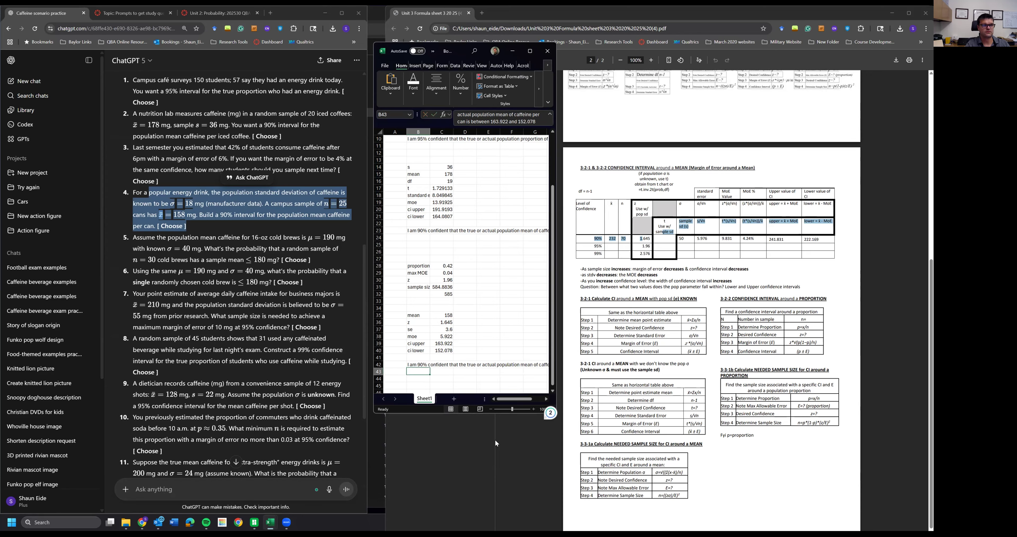
pyautogui.press('Return')
# - Read the fifth question and review the sampling-distribution probability steps on the formula sheet
pyautogui.scroll(-2, 454, 356)
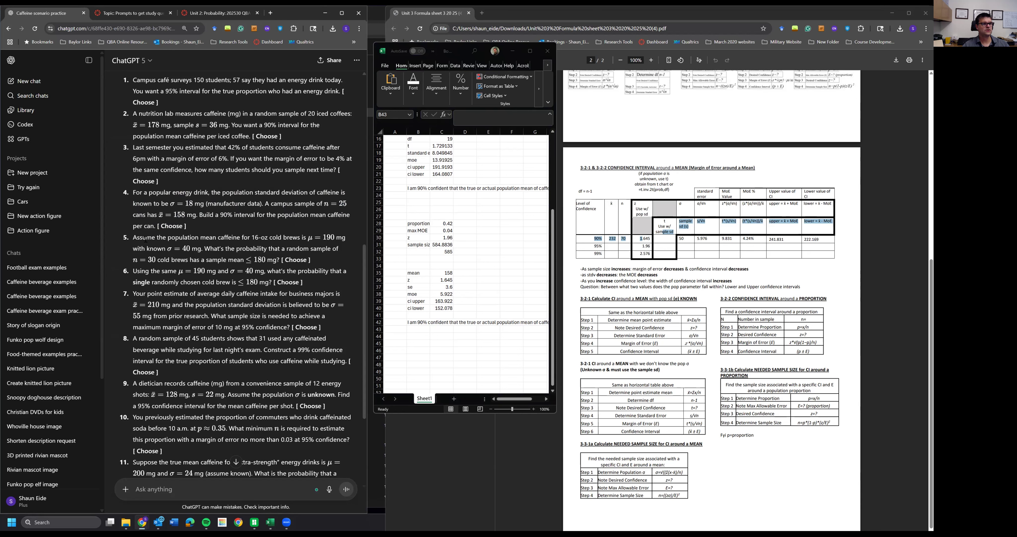
pyautogui.moveTo(143, 238); pyautogui.dragTo(328, 259)
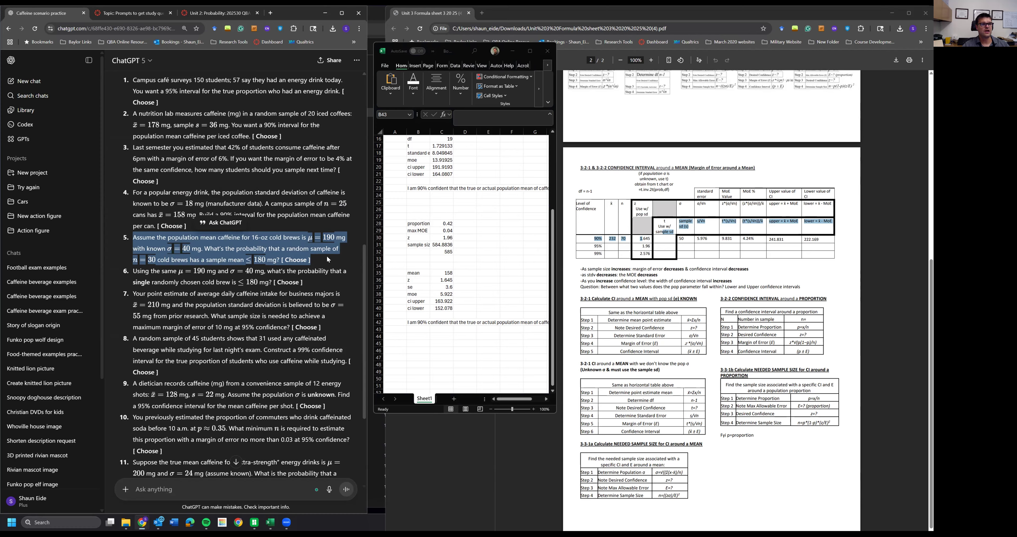
pyautogui.click(310, 239)
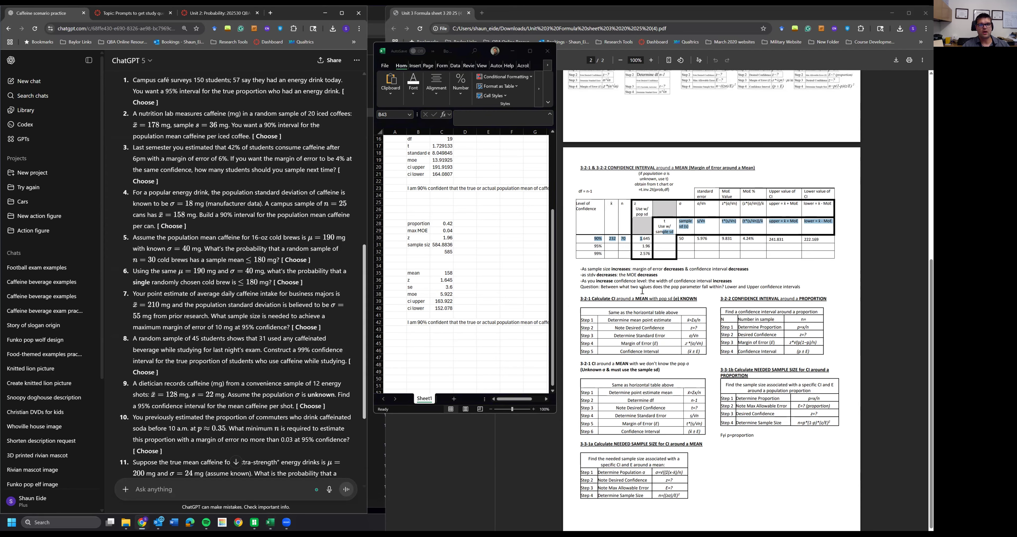
pyautogui.scroll(5, 704, 284)
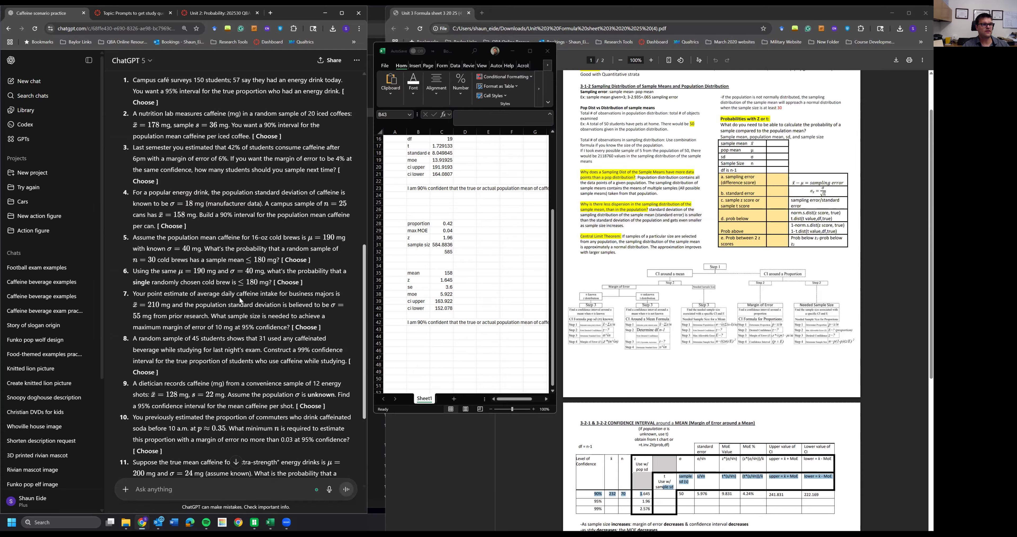
pyautogui.scroll(1, 711, 272)
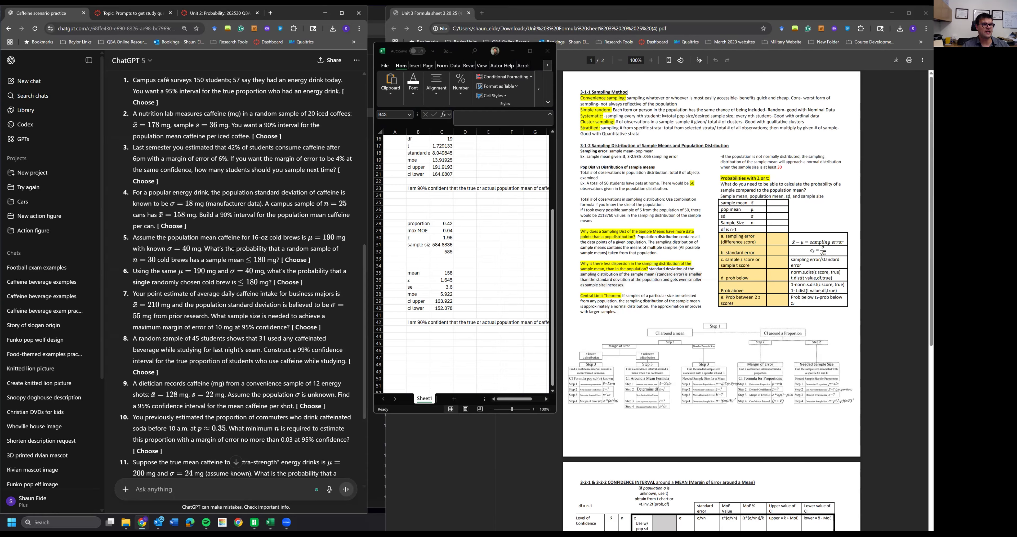
pyautogui.doubleClick(251, 249)
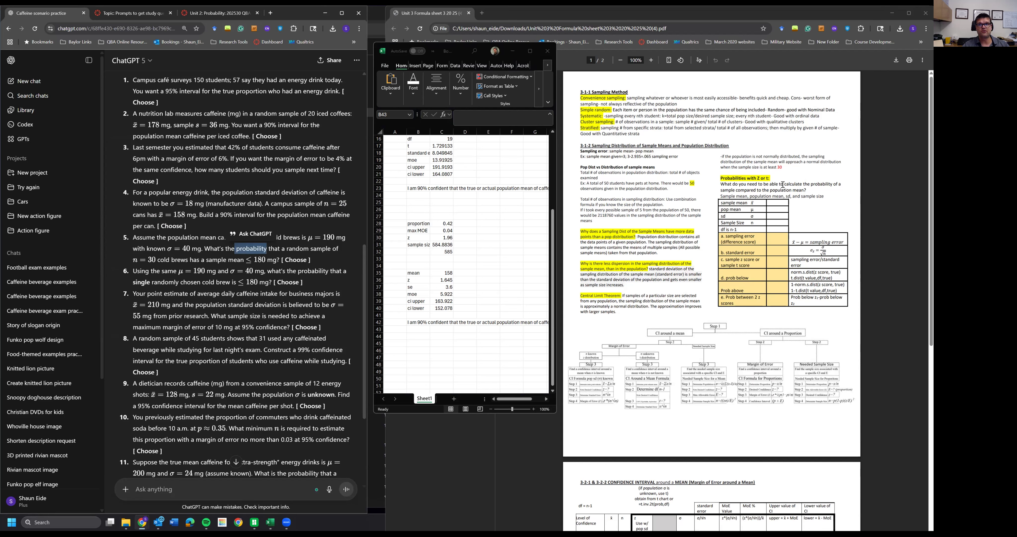
pyautogui.click(748, 188)
pyautogui.moveTo(721, 178); pyautogui.dragTo(818, 310)
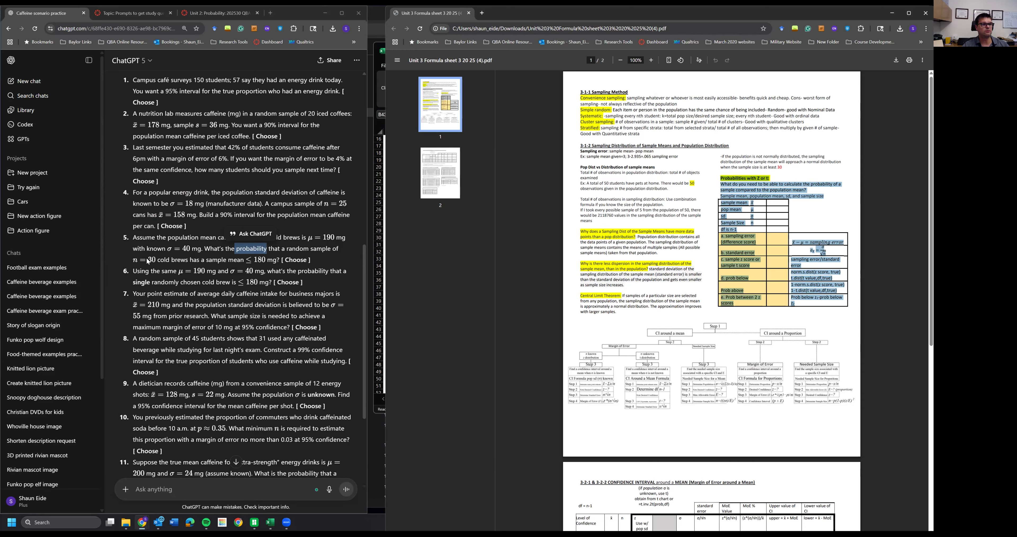
pyautogui.moveTo(279, 249); pyautogui.dragTo(157, 260)
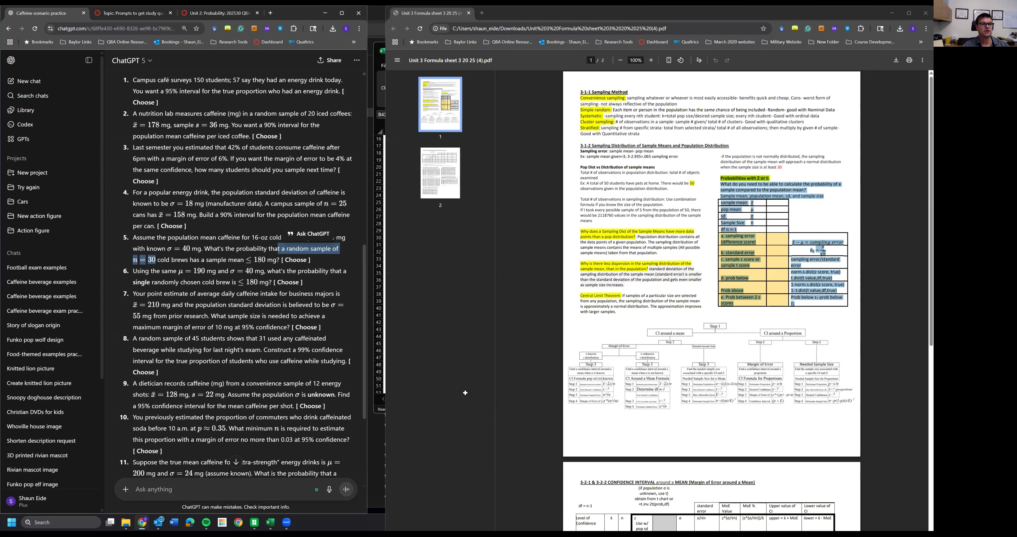
# - Enter a new label column: sample mean, pop mean, sd, sample size, df, sampling error, se, z score, prob below, prob above
pyautogui.click(416, 345)
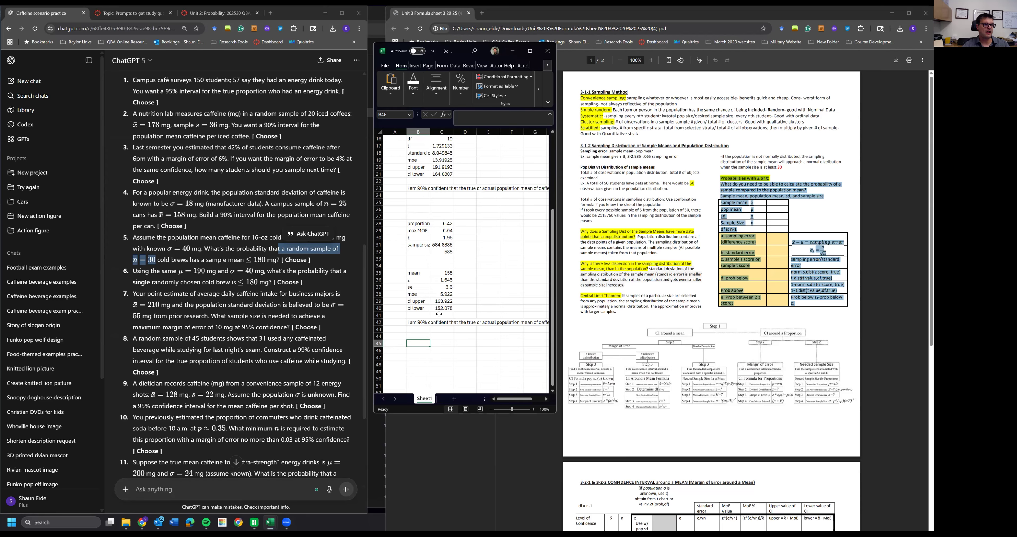
pyautogui.scroll(-5, 439, 314)
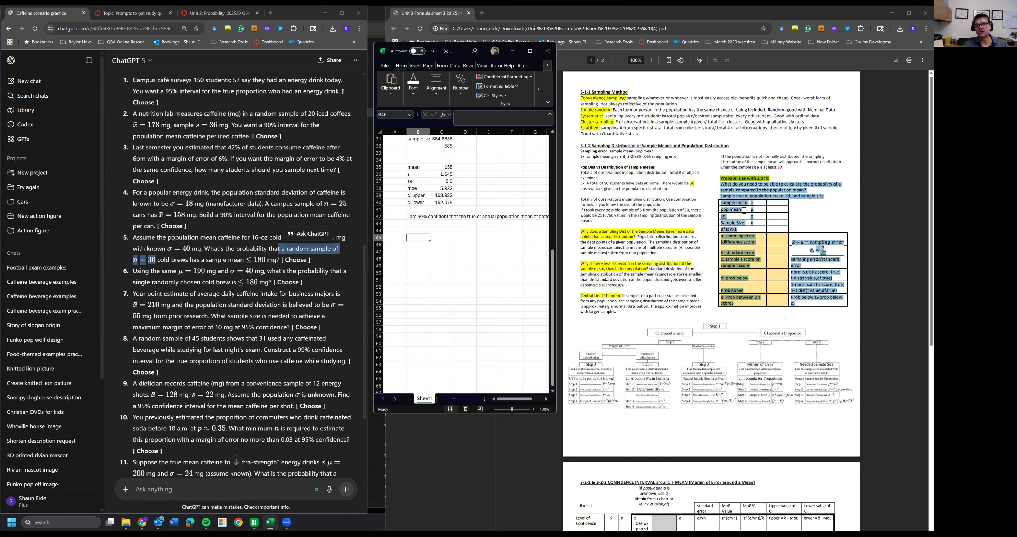
pyautogui.click(731, 206)
pyautogui.hotkey('alt', 'Tab')
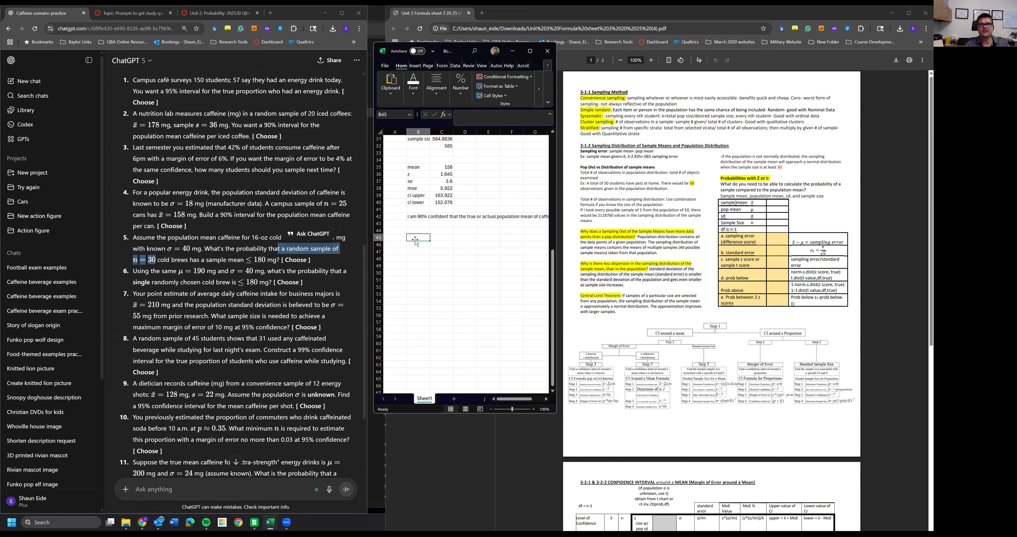
pyautogui.write('m')
pyautogui.write('a')
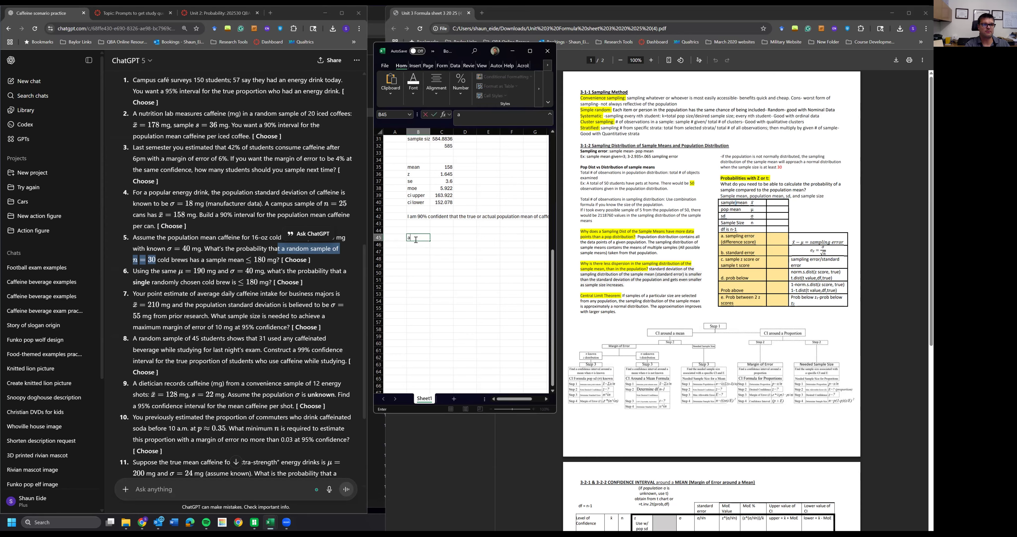
pyautogui.write('mple me')
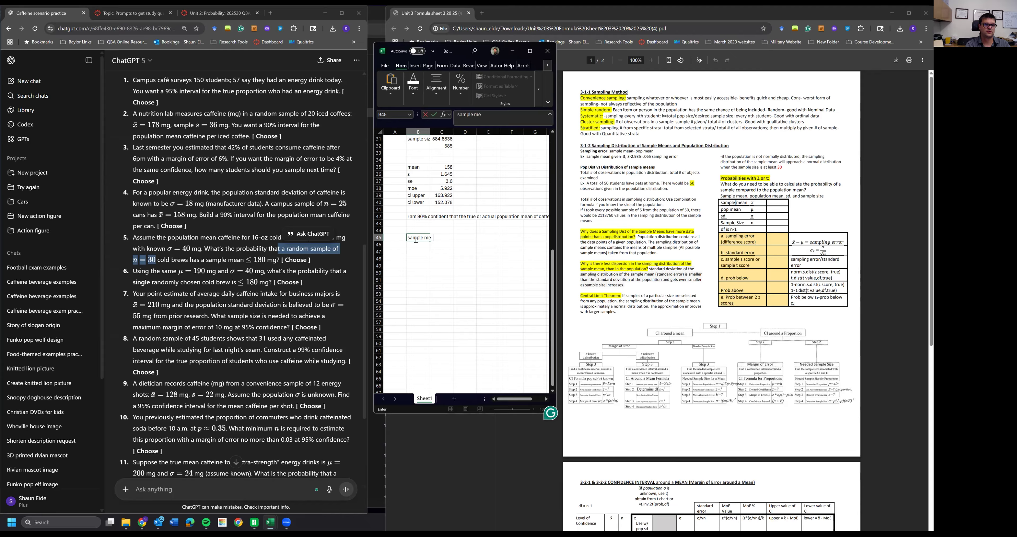
pyautogui.write('an')
pyautogui.press('Return')
pyautogui.write('pop mean')
pyautogui.press('Return')
pyautogui.write('sd')
pyautogui.press('Return')
pyautogui.write('sample meanp')
pyautogui.write('le size')
pyautogui.press('Return')
pyautogui.write('df')
pyautogui.press('Return')
pyautogui.write('s')
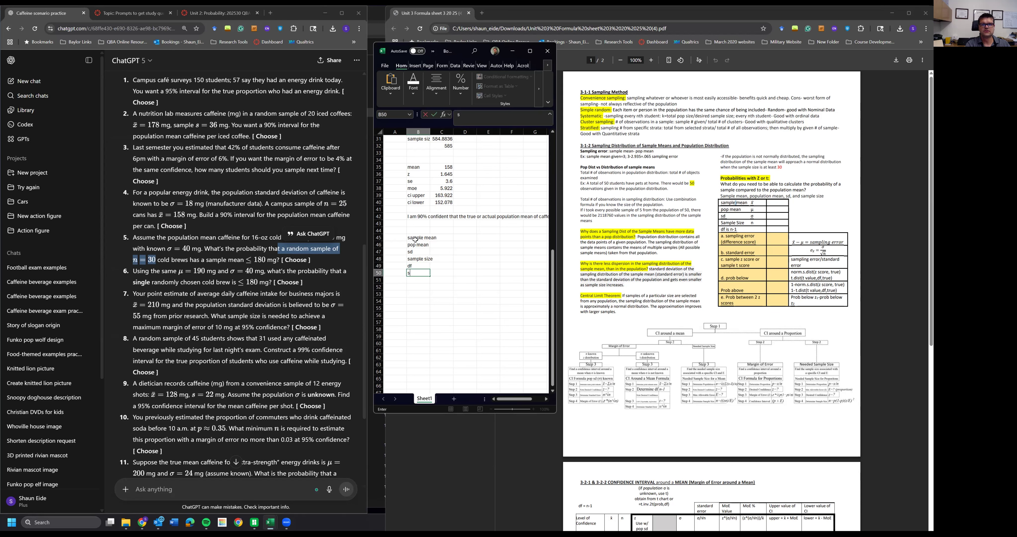
pyautogui.write('ampling error')
pyautogui.press('Return')
pyautogui.write('se')
pyautogui.press('Return')
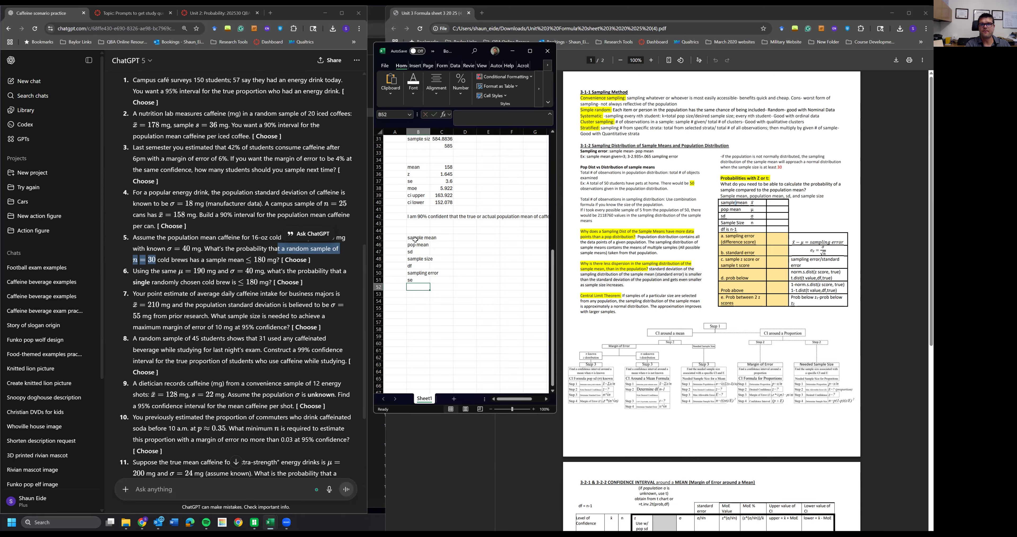
pyautogui.write('z')
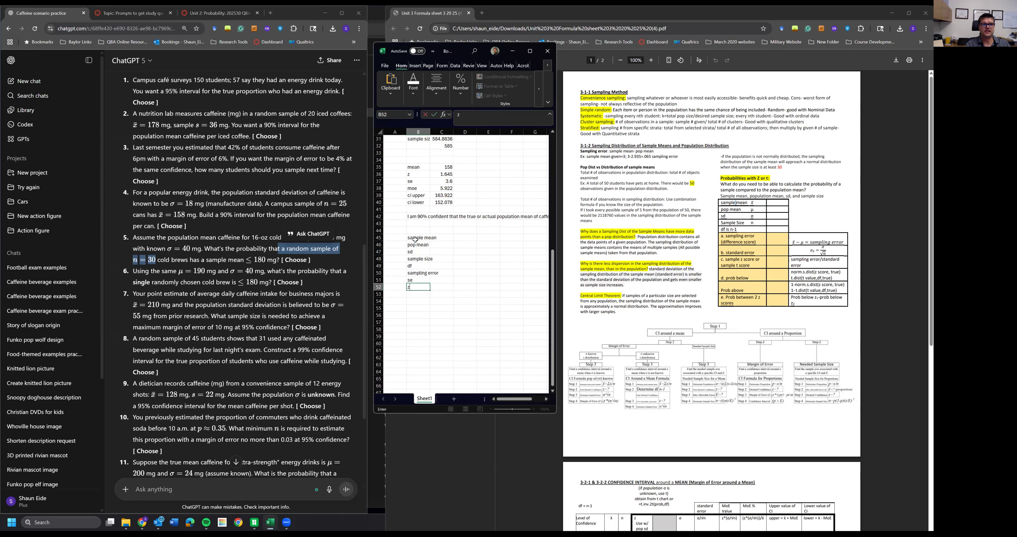
pyautogui.write(' score')
pyautogui.press('Return')
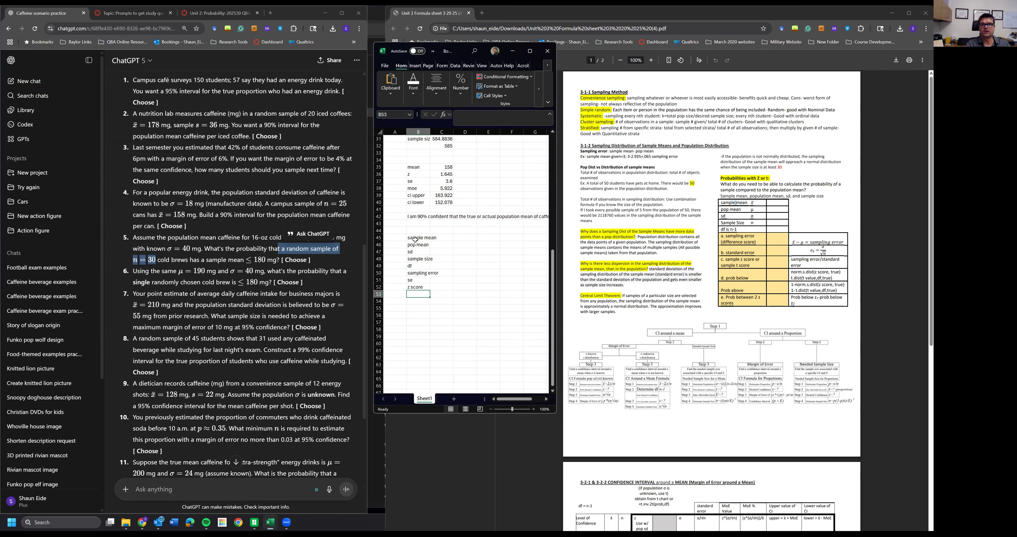
pyautogui.write('prob below')
pyautogui.press('Return')
pyautogui.write('prob above')
pyautogui.press('Return')
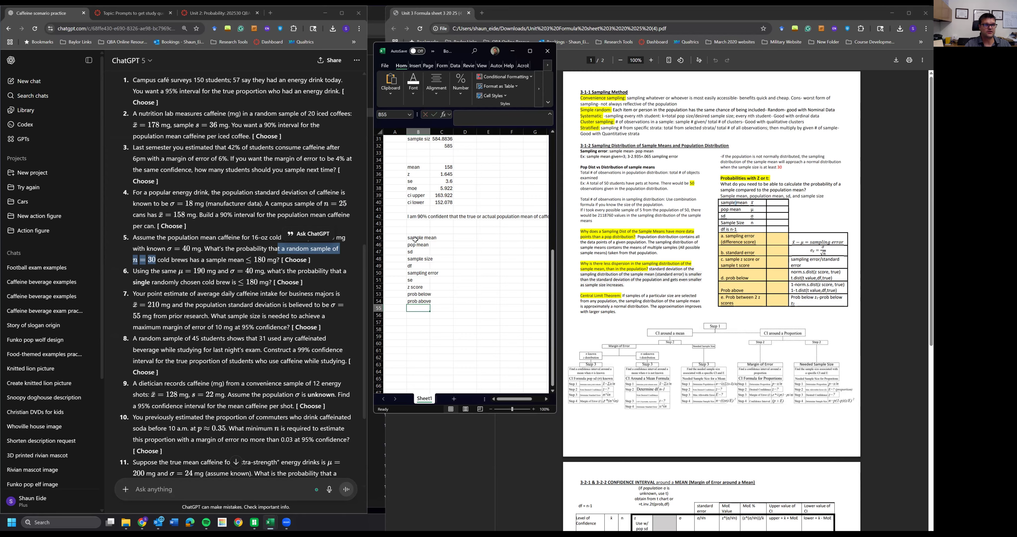
# - Delete the prob above label from the new block
pyautogui.moveTo(275, 272); pyautogui.dragTo(290, 282)
pyautogui.moveTo(222, 249); pyautogui.dragTo(310, 260)
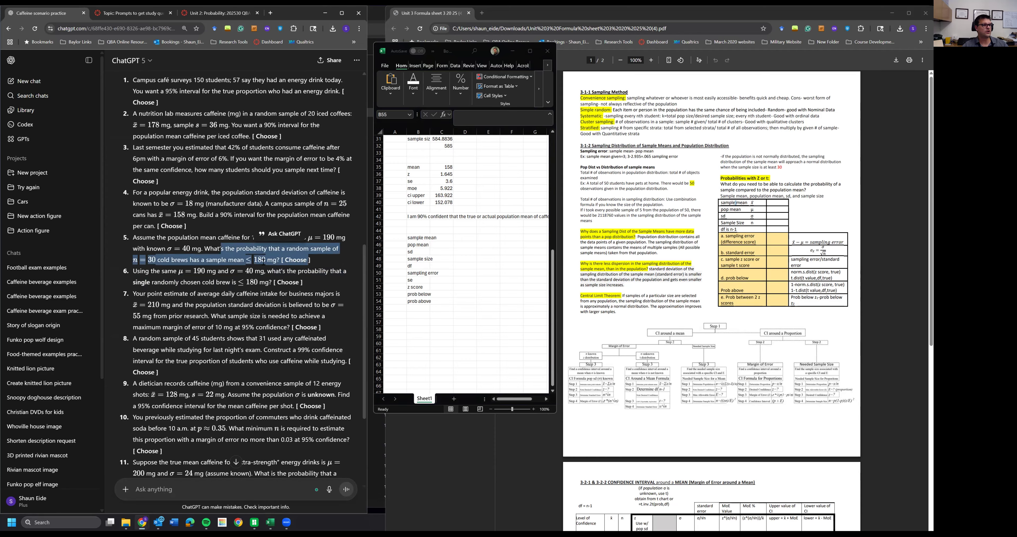
pyautogui.click(416, 300)
pyautogui.press('Delete')
pyautogui.click(417, 294)
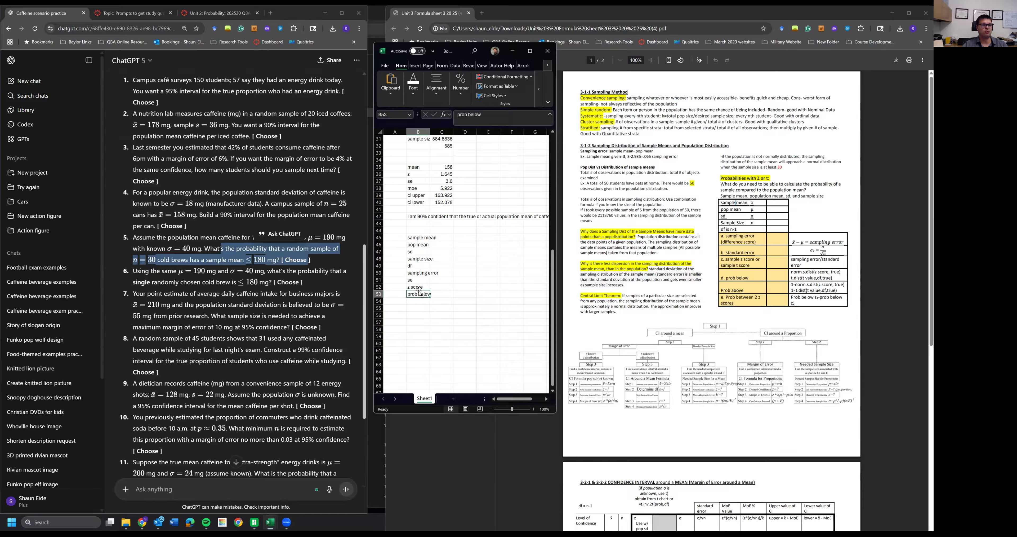
# - Enter 180 as the sample mean value beside its label
pyautogui.click(451, 239)
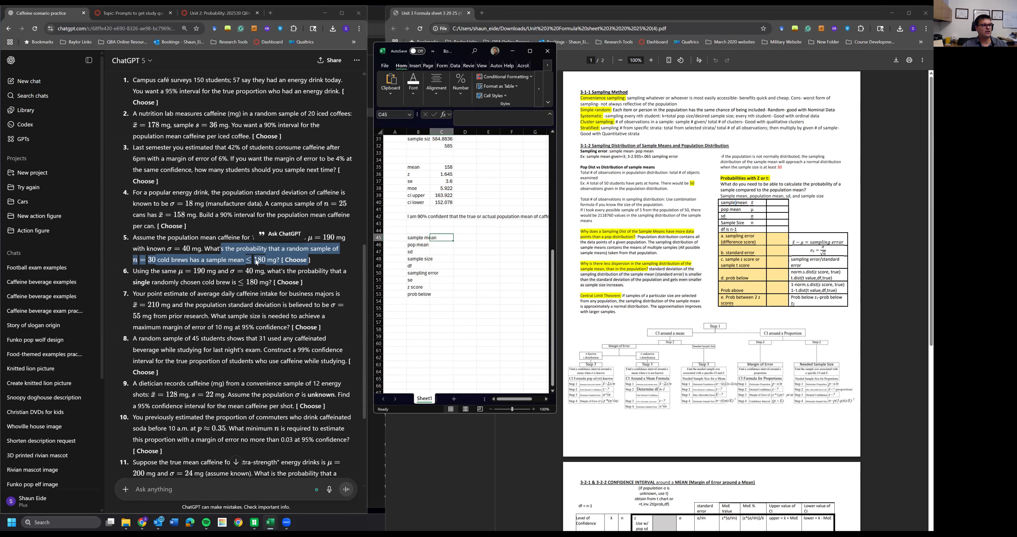
pyautogui.click(147, 257)
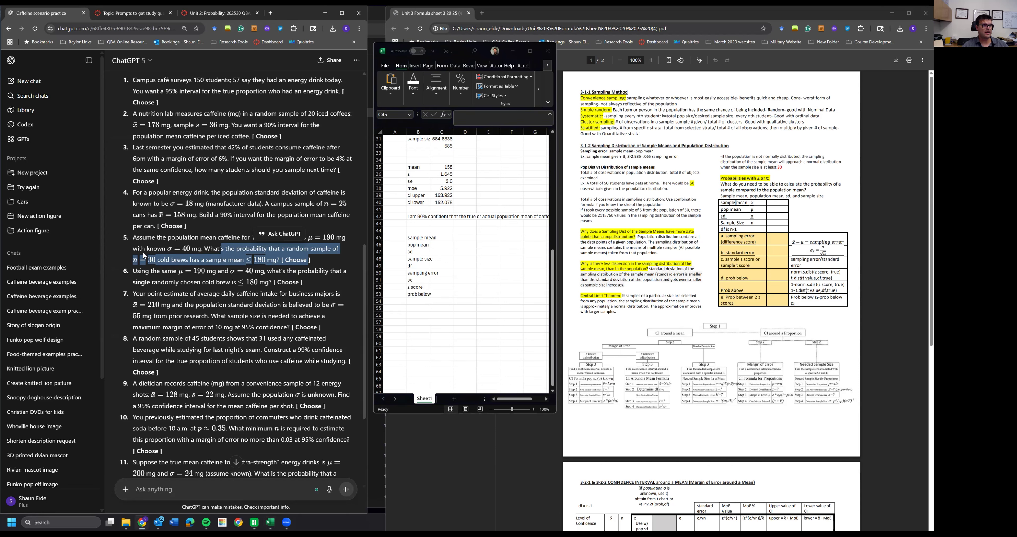
pyautogui.click(144, 256)
pyautogui.moveTo(134, 260); pyautogui.dragTo(281, 259)
pyautogui.click(443, 237)
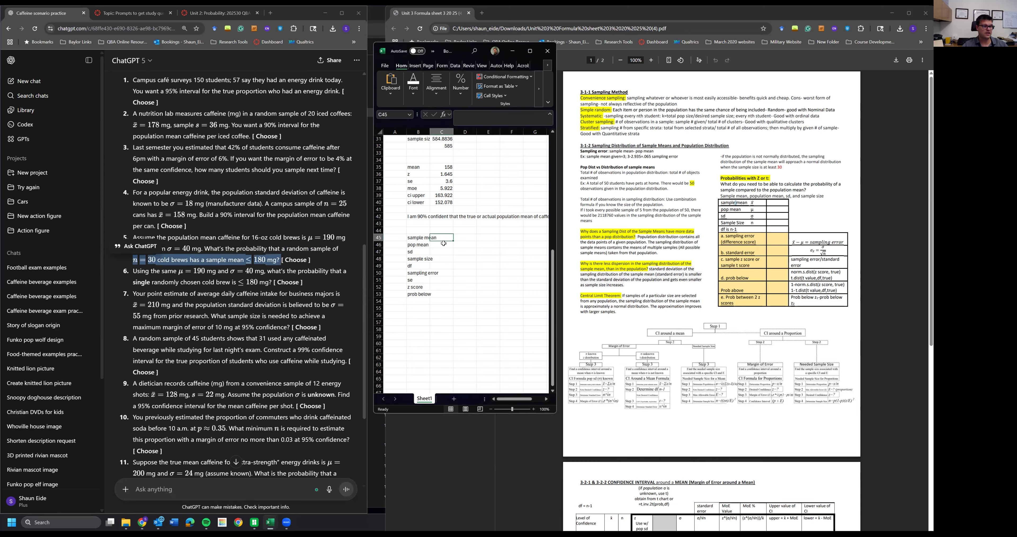
pyautogui.write('180')
pyautogui.press('Return')
# - Enter 190 for pop mean and 40 for sd beside their labels
pyautogui.moveTo(293, 237); pyautogui.dragTo(340, 236)
pyautogui.click(446, 245)
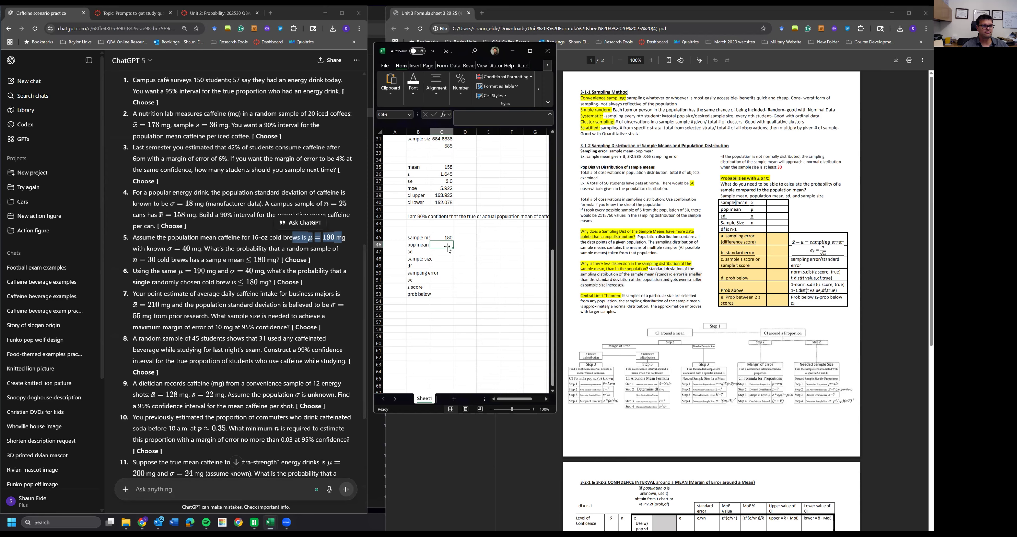
pyautogui.write('190')
pyautogui.press('Return')
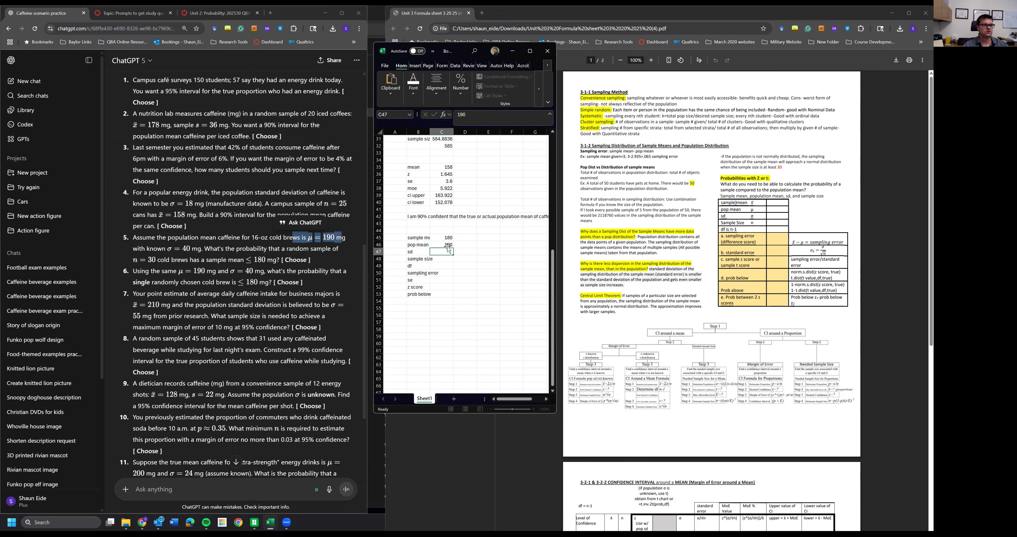
pyautogui.moveTo(165, 249); pyautogui.dragTo(204, 249)
pyautogui.click(445, 255)
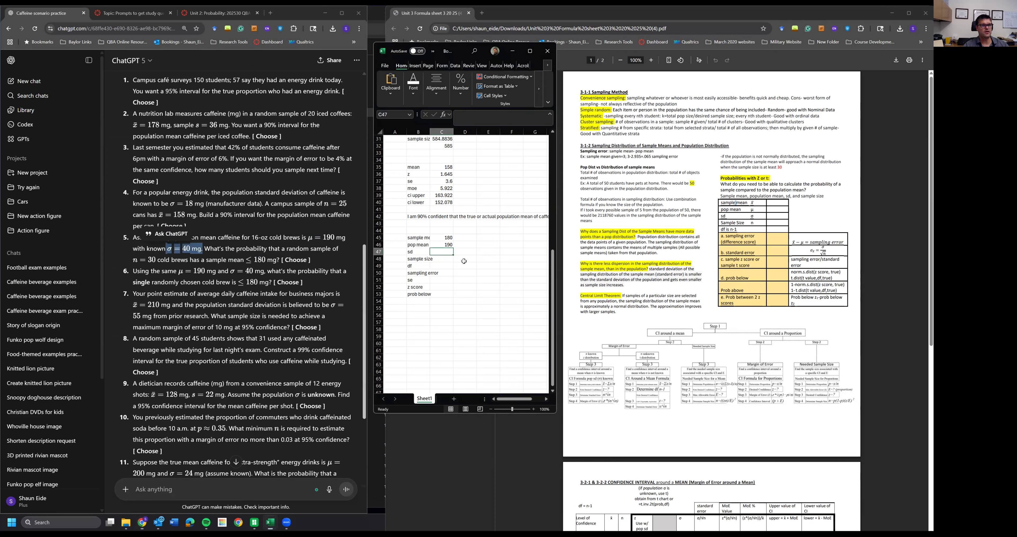
pyautogui.write('40')
pyautogui.press('Return')
# - Enter 30 as the sample size beside its label
pyautogui.click(209, 236)
pyautogui.moveTo(170, 237); pyautogui.dragTo(133, 260)
pyautogui.click(154, 260)
pyautogui.click(442, 259)
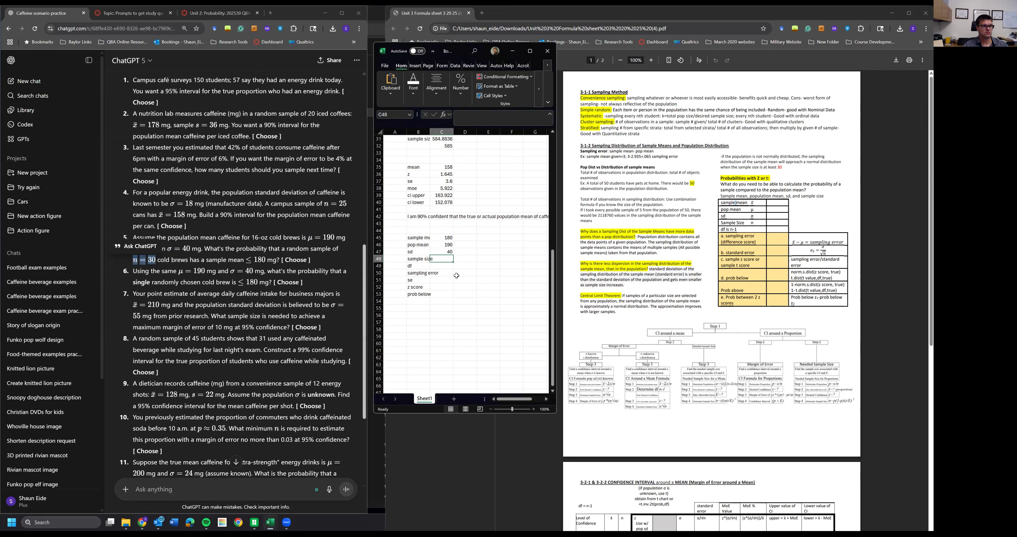
pyautogui.write('30')
pyautogui.press('Return')
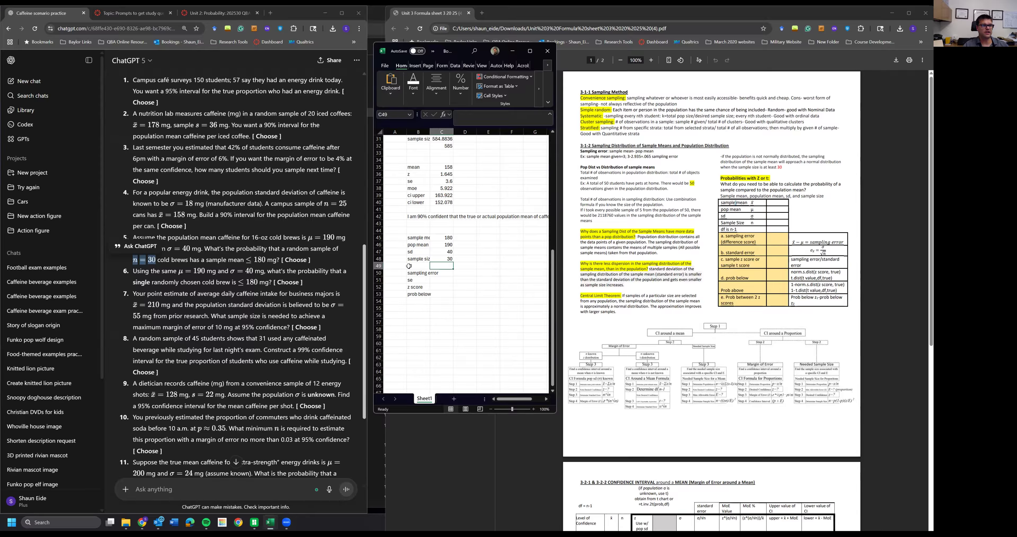
# - Compute the sampling error in the new block as the sample mean minus the population mean
pyautogui.moveTo(167, 249); pyautogui.dragTo(203, 249)
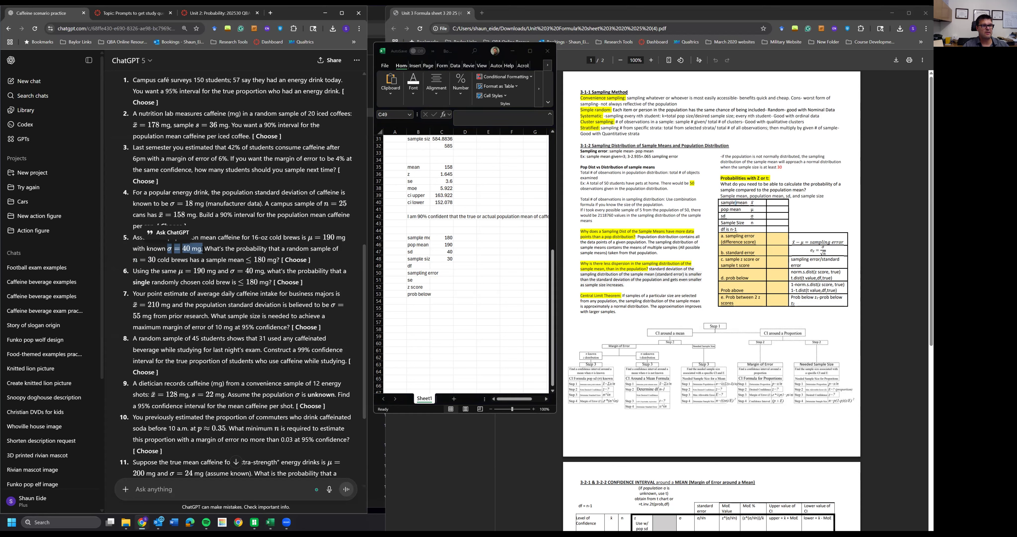
pyautogui.click(442, 264)
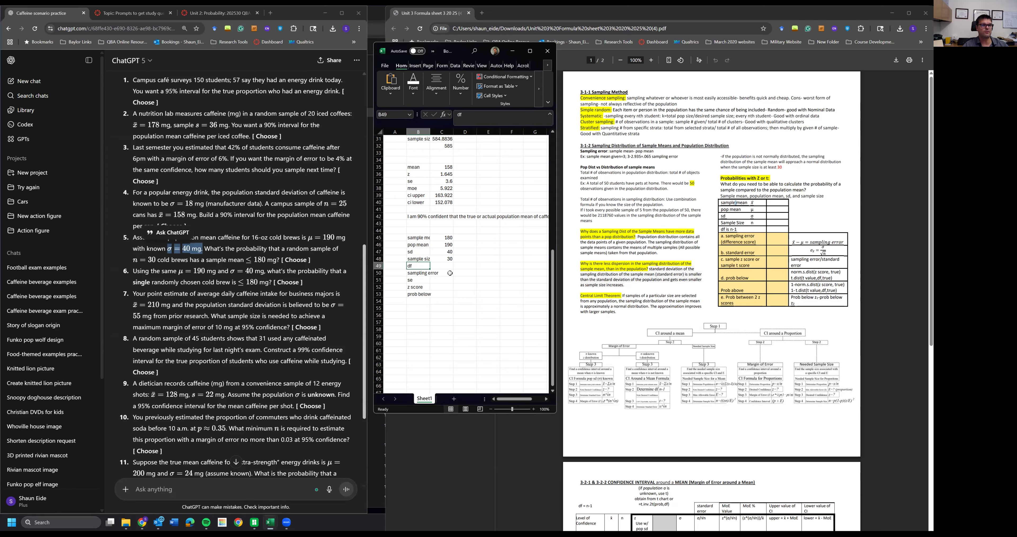
pyautogui.click(442, 272)
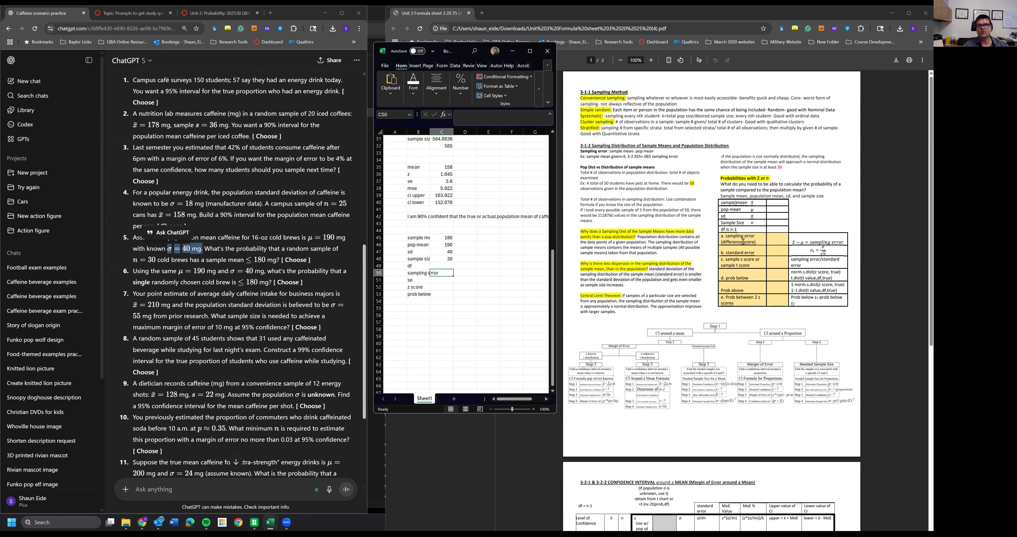
pyautogui.moveTo(735, 236); pyautogui.dragTo(836, 242)
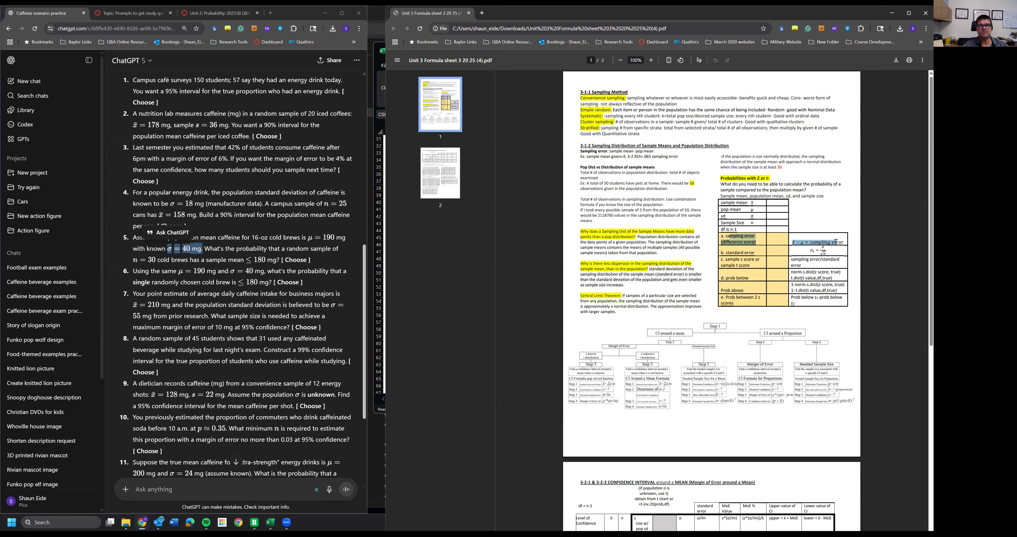
pyautogui.click(374, 249)
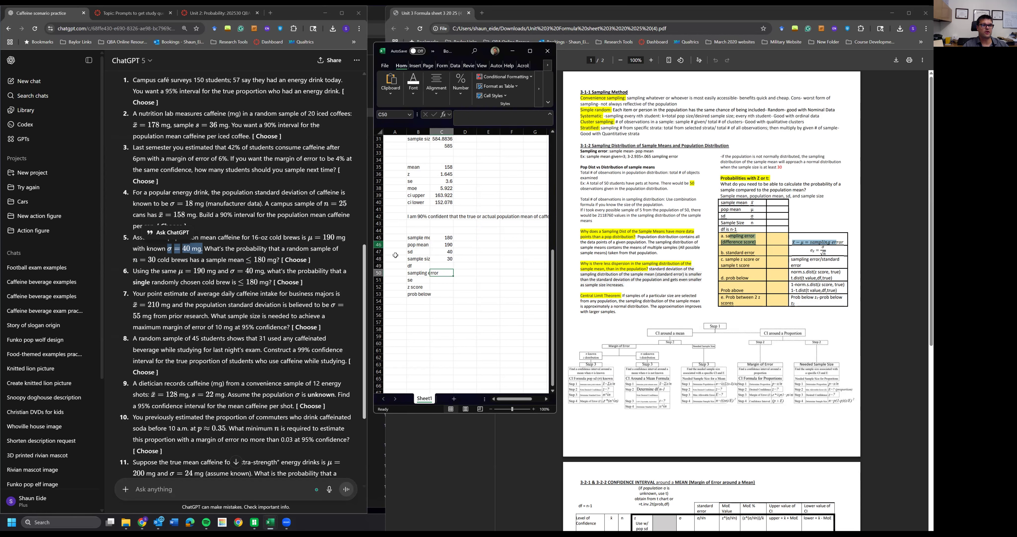
pyautogui.write('=')
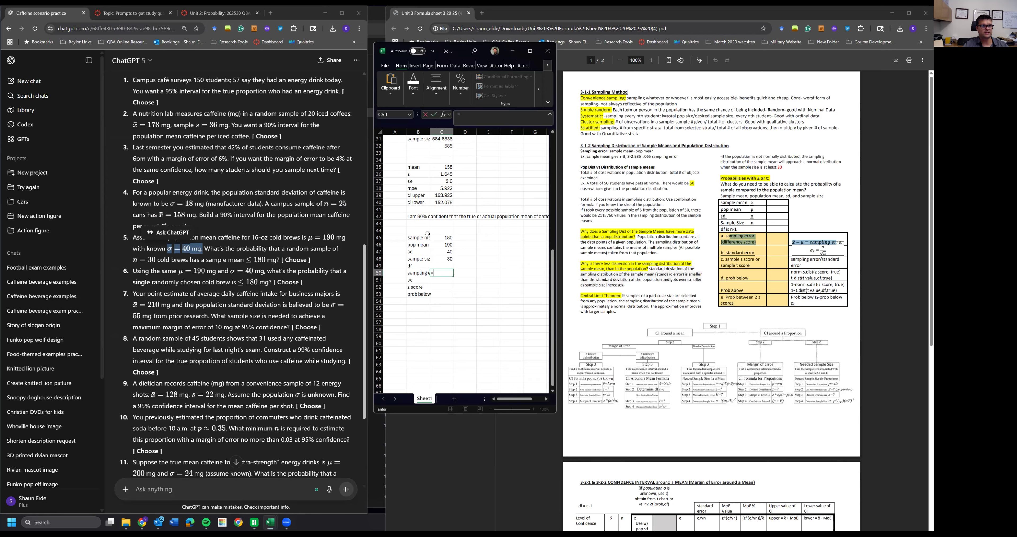
pyautogui.click(440, 238)
pyautogui.write('-')
pyautogui.click(439, 245)
pyautogui.press('Return')
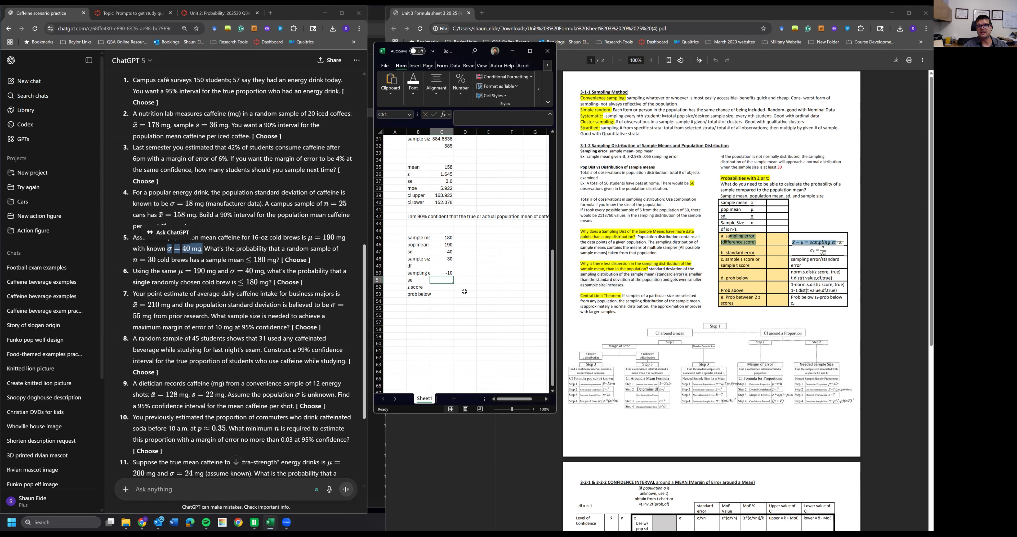
# - Compute the standard error as sd divided by the square root of the sample size
pyautogui.write('=')
pyautogui.click(442, 251)
pyautogui.write('/sqrt(')
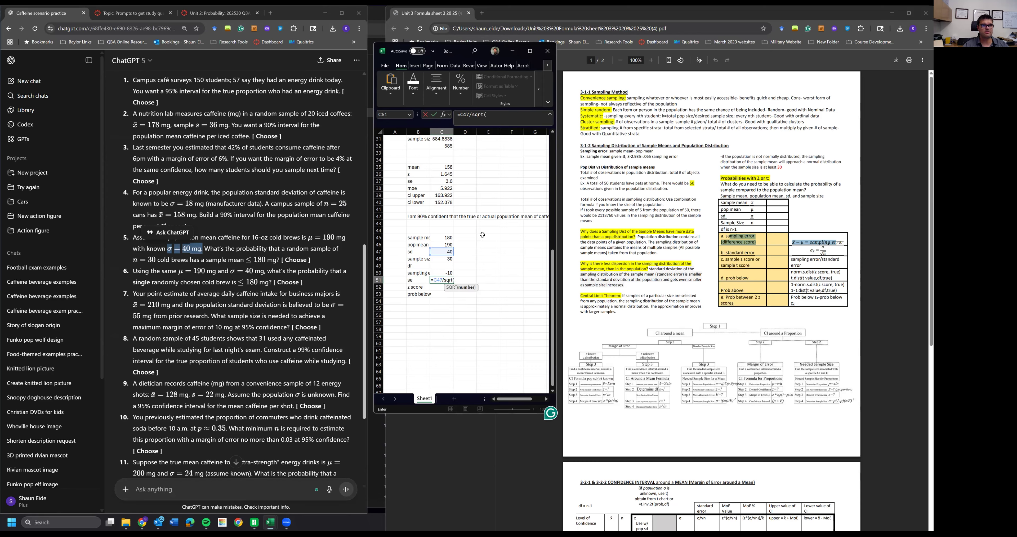
pyautogui.click(441, 259)
pyautogui.press('Return')
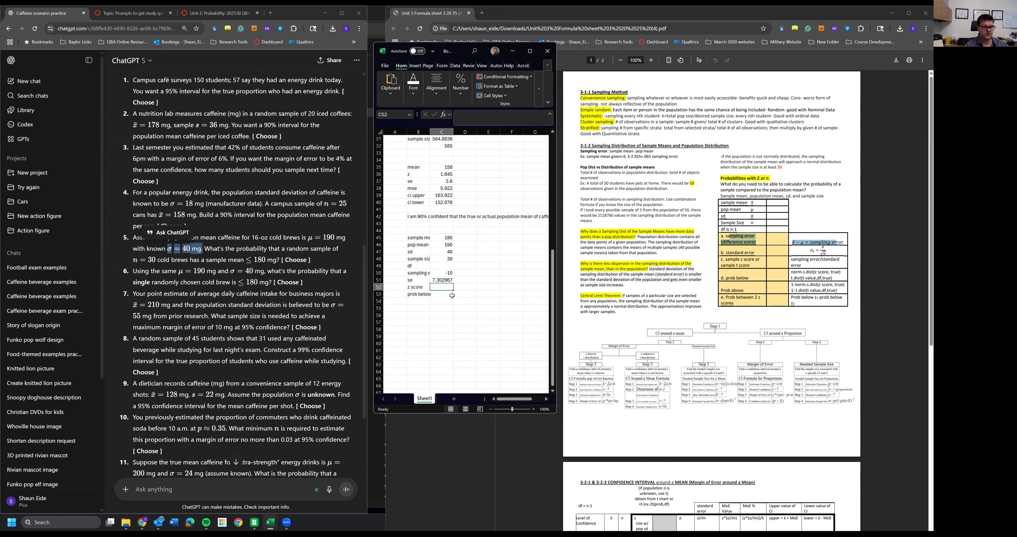
# - Compute the z score as the sampling error divided by the standard error
pyautogui.write('=')
pyautogui.press('Up')
pyautogui.press('Up')
pyautogui.write('/')
pyautogui.click(435, 279)
pyautogui.press('Return')
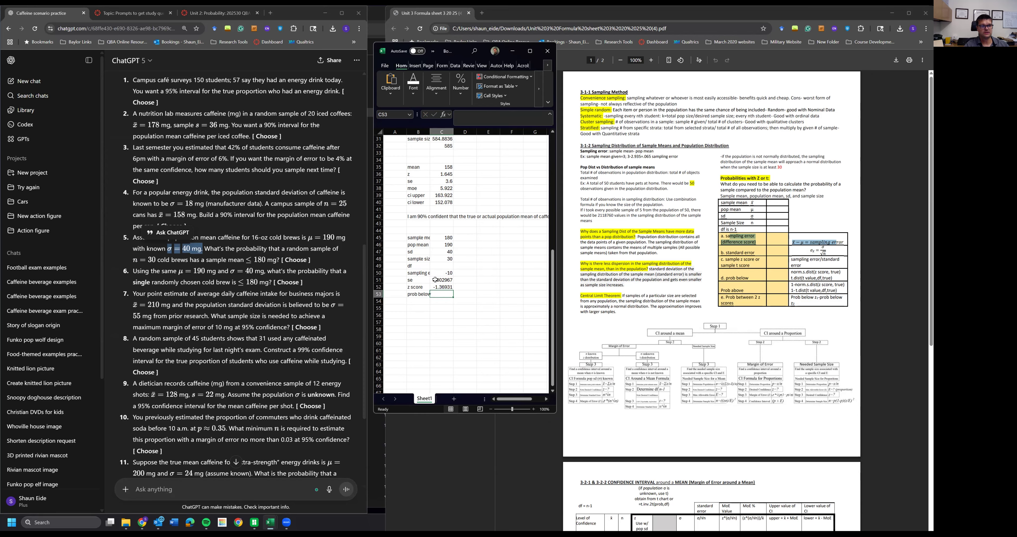
# - Compute prob below with NORM.S.DIST of the z score, cumulative TRUE
pyautogui.write('=norm.s.dist(')
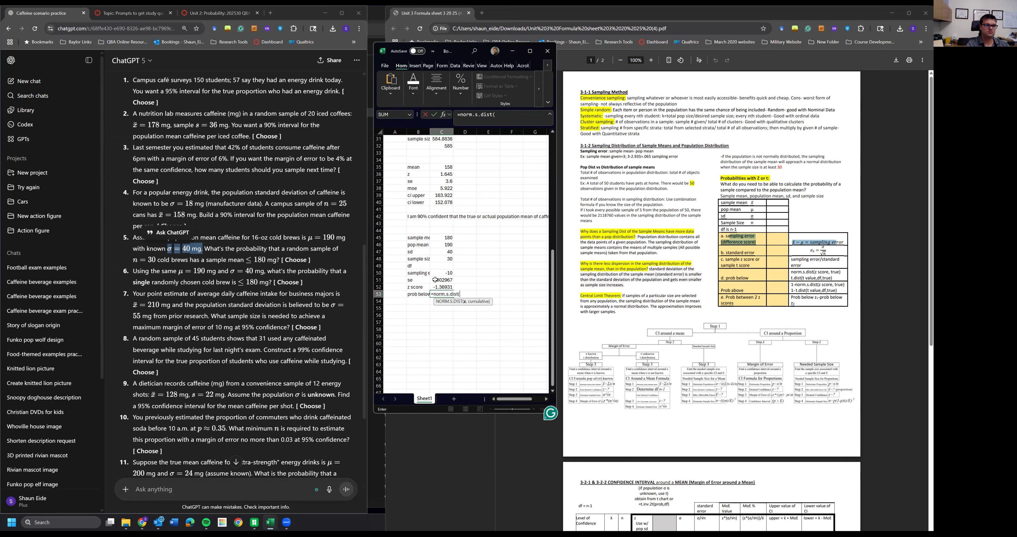
pyautogui.click(434, 286)
pyautogui.write(',true)')
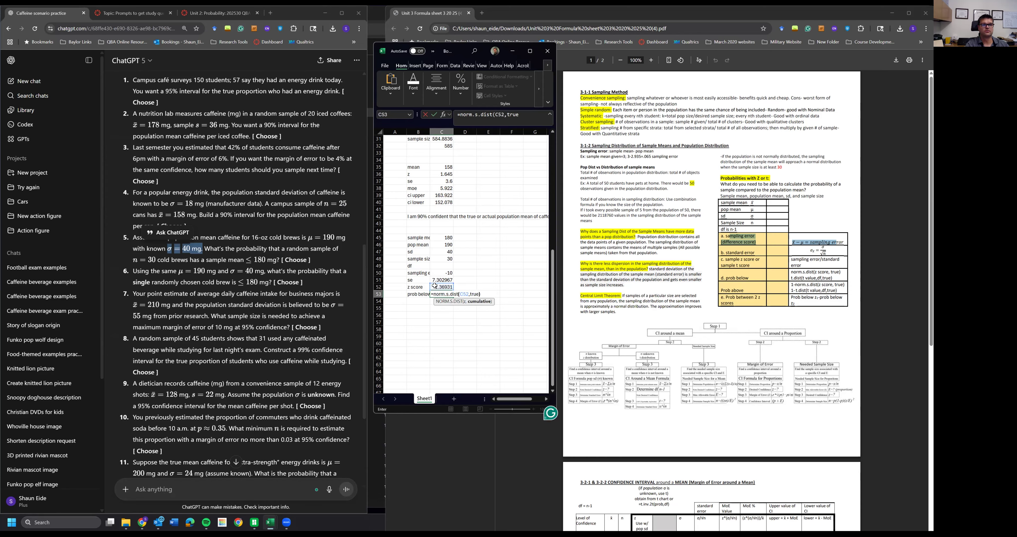
pyautogui.press('Return')
pyautogui.press('Up')
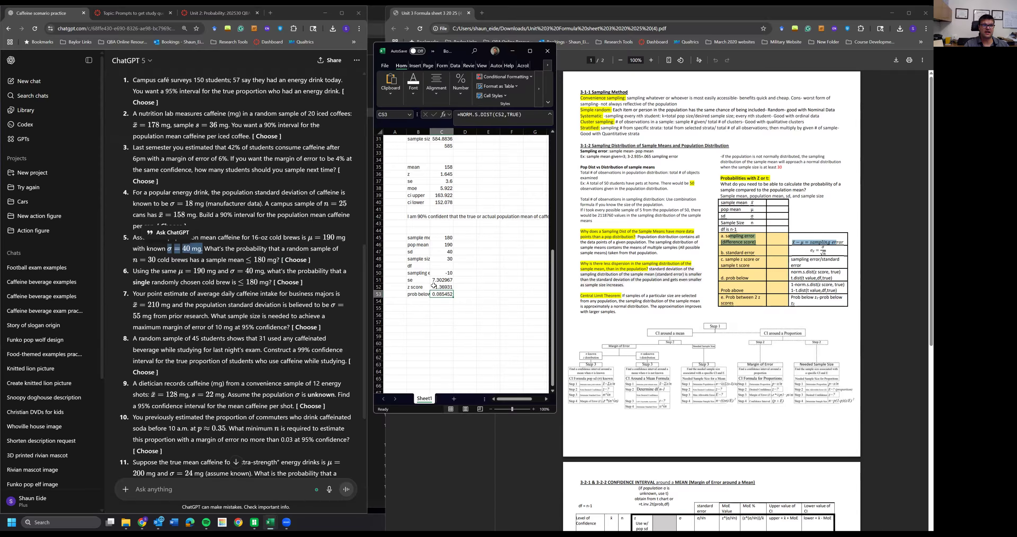
# - Write the conclusion: "the prob of randomly selecting a sample of 30 coldbrews with a sample mean of 180 or less is 8.5%"
pyautogui.click(435, 306)
pyautogui.write('the')
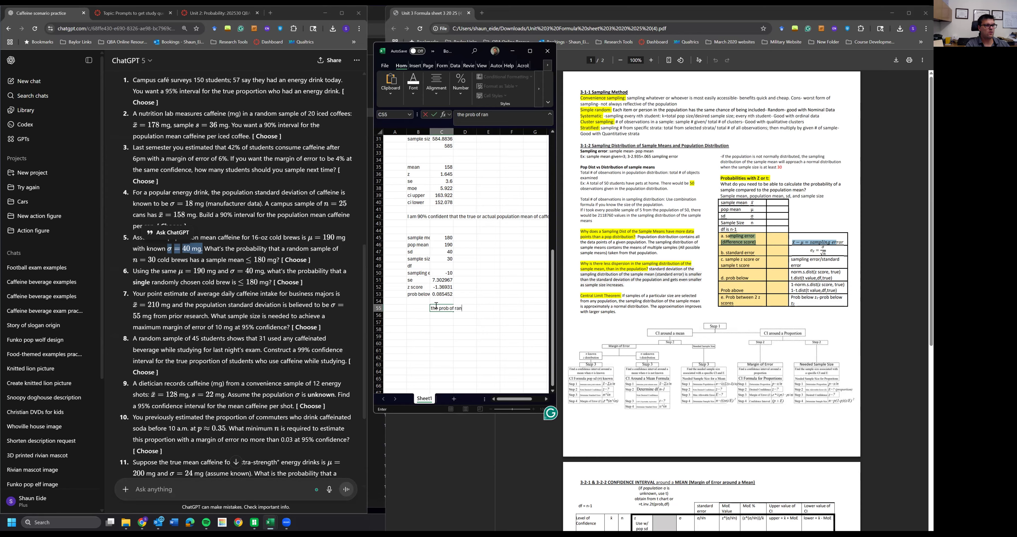
pyautogui.write('prob of randomly selecting a sample of 30')
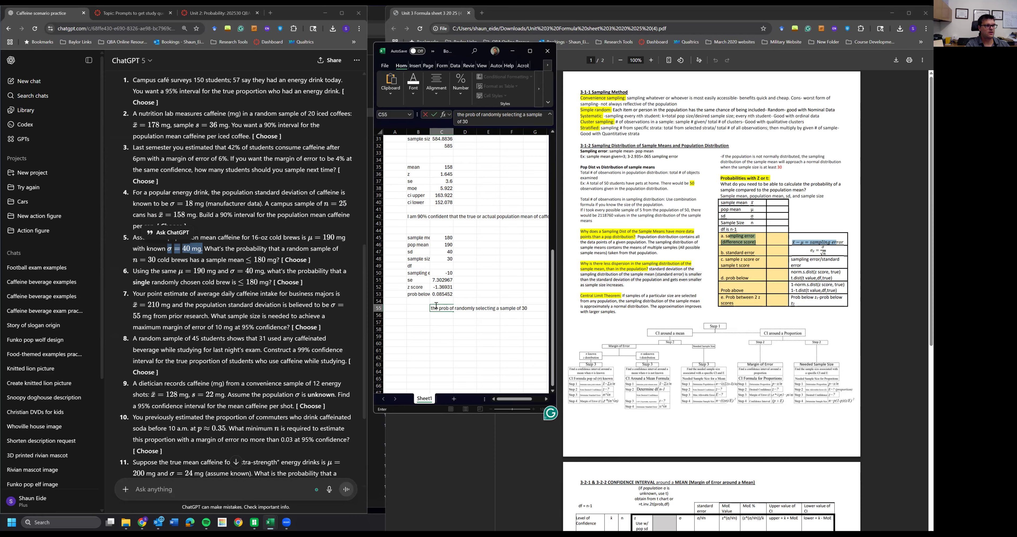
pyautogui.write(' coldbrews with a sample mean of 18')
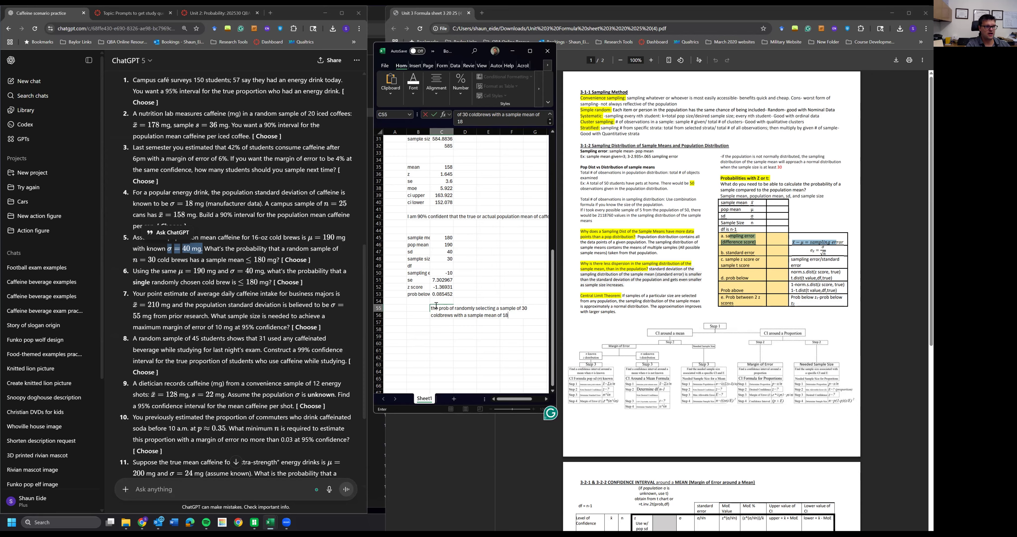
pyautogui.write('0 or less is 8.5%')
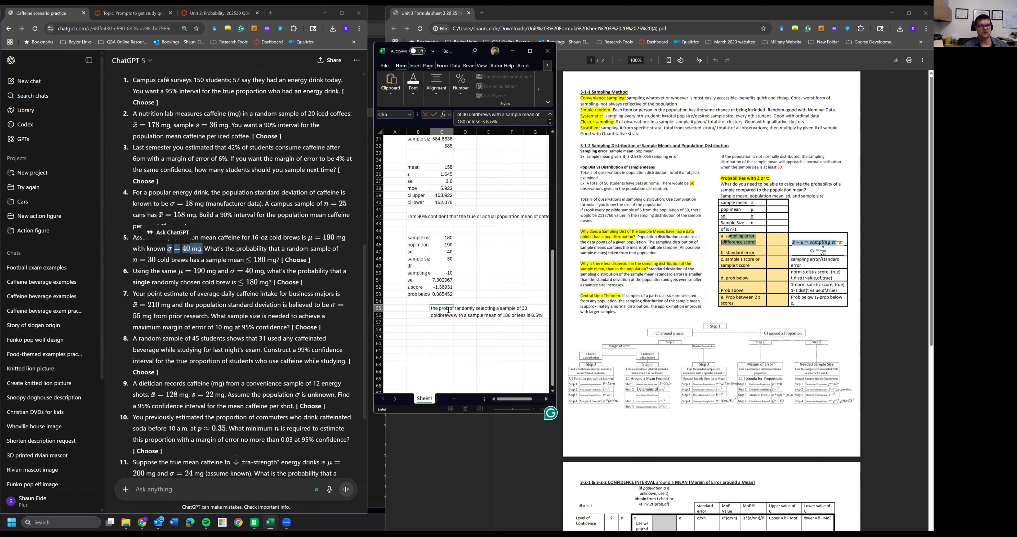
pyautogui.click(428, 320)
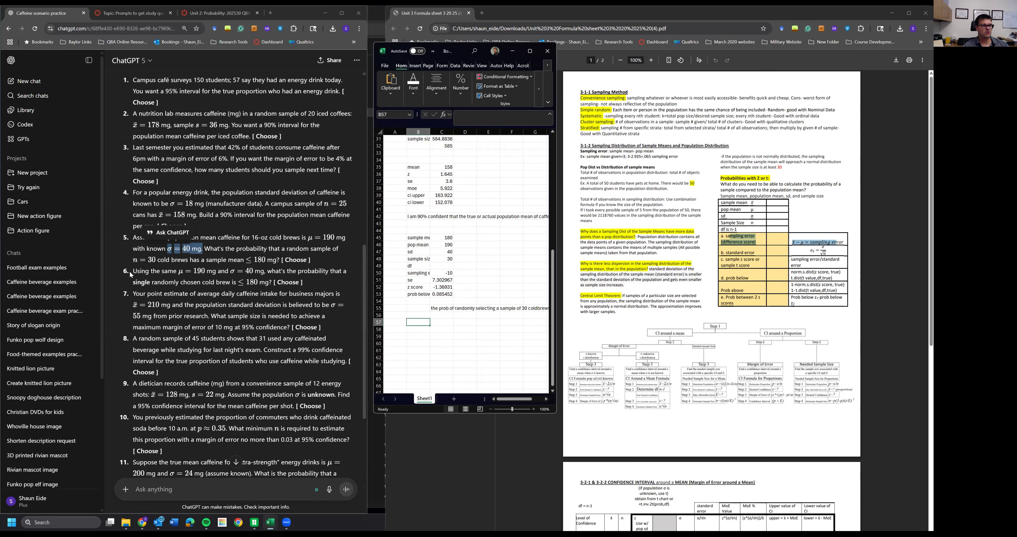
# - Copy the whole sample-mean calculation block to start at row 57 for question 6
pyautogui.moveTo(133, 271); pyautogui.dragTo(318, 275)
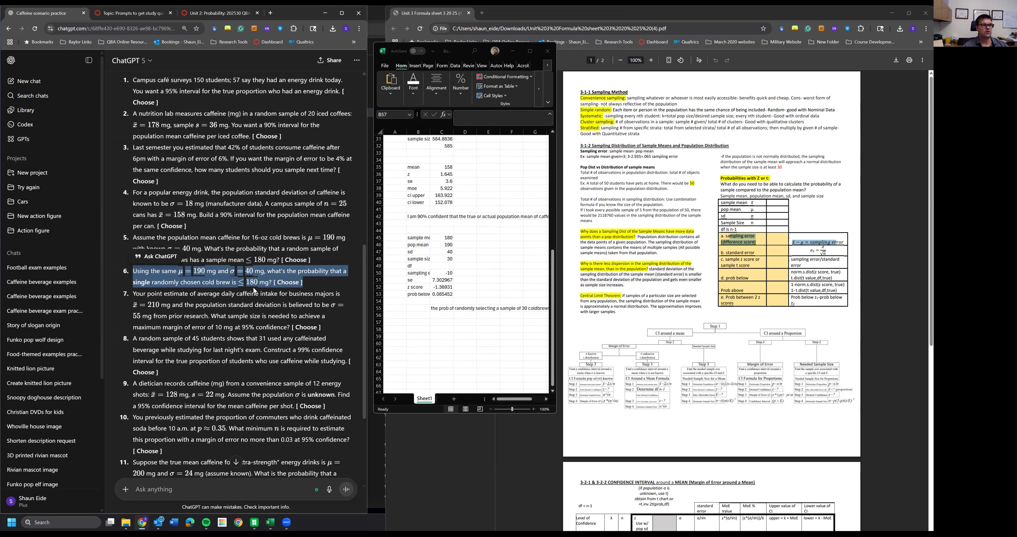
pyautogui.click(138, 271)
pyautogui.moveTo(134, 270); pyautogui.dragTo(305, 284)
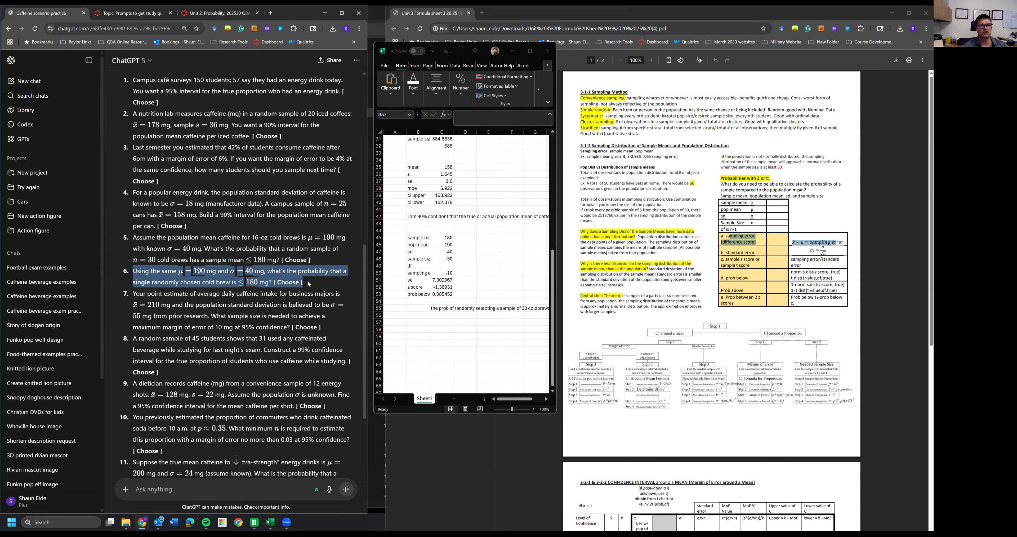
pyautogui.click(458, 250)
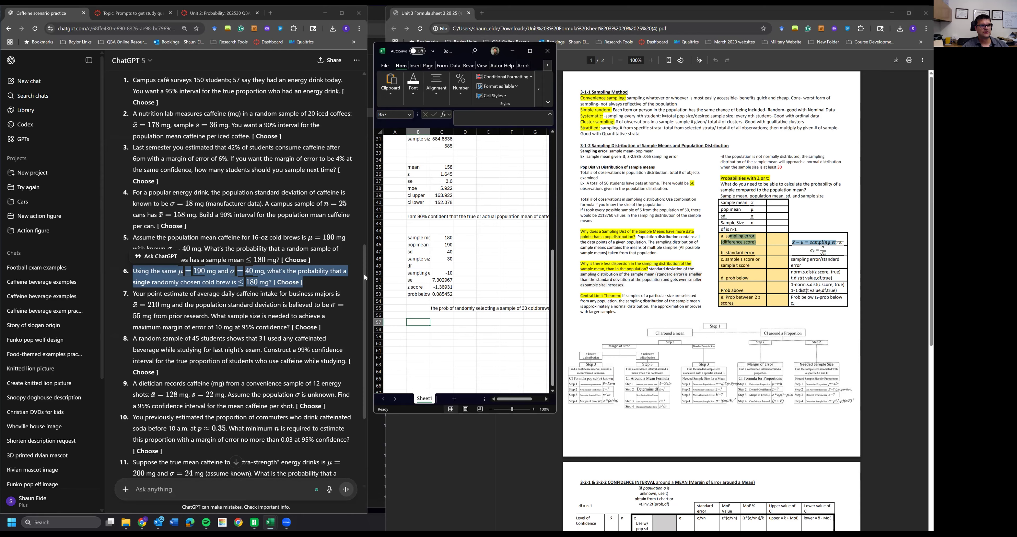
pyautogui.click(413, 286)
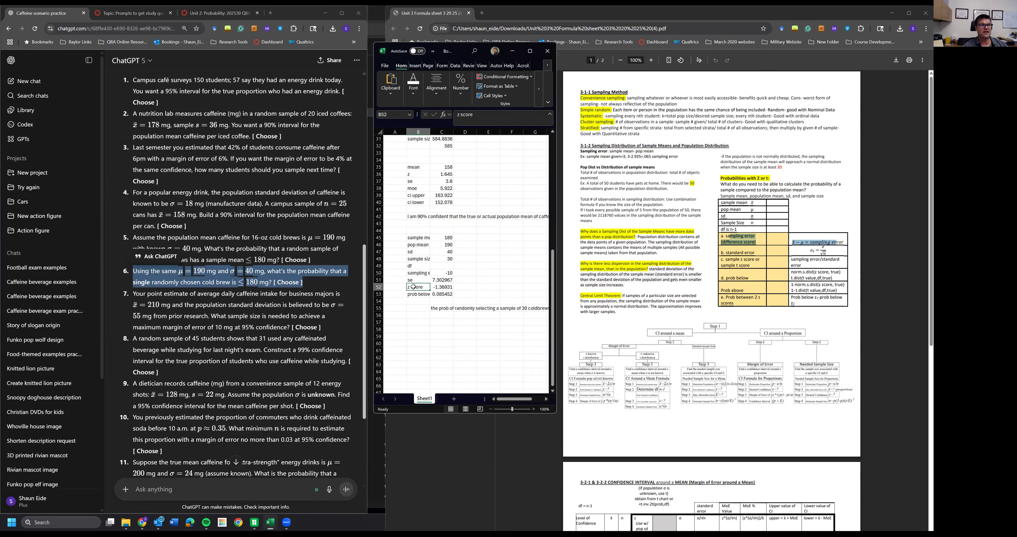
pyautogui.moveTo(418, 237); pyautogui.dragTo(435, 293)
pyautogui.hotkey('ctrl', 'c')
pyautogui.click(416, 325)
pyautogui.hotkey('ctrl', 'v')
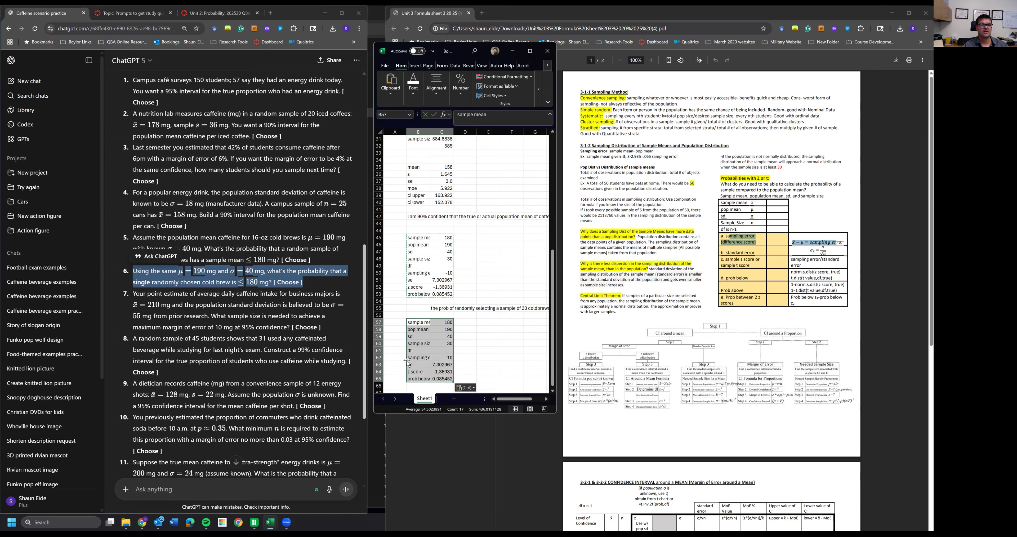
# - Set the sample size in the copied block to 1
pyautogui.click(436, 344)
pyautogui.write('1')
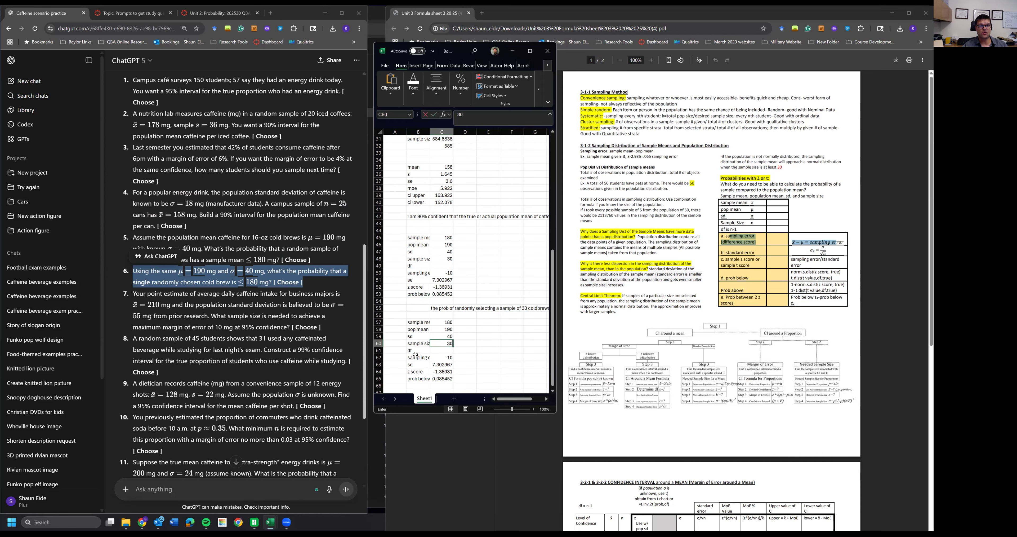
pyautogui.click(425, 364)
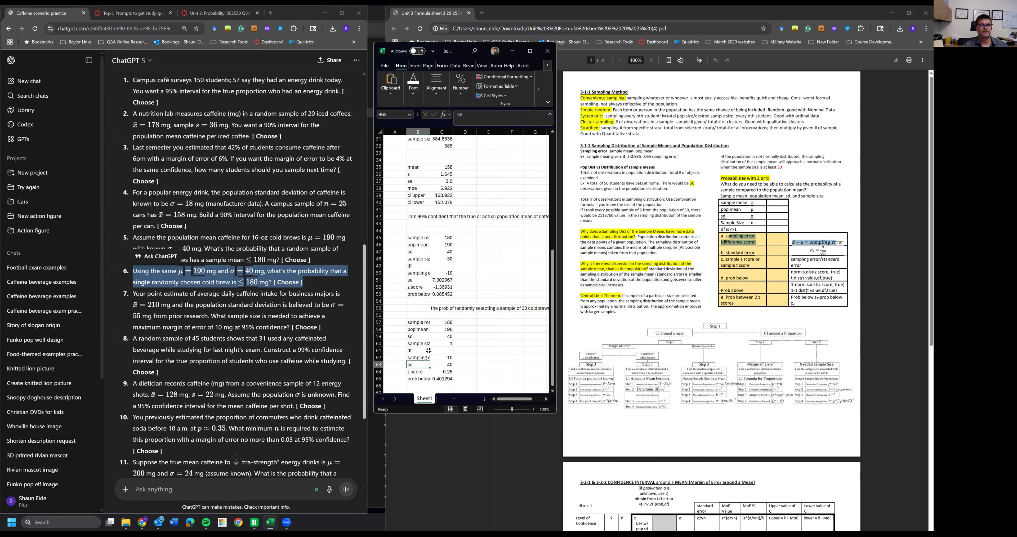
pyautogui.click(426, 330)
pyautogui.click(420, 323)
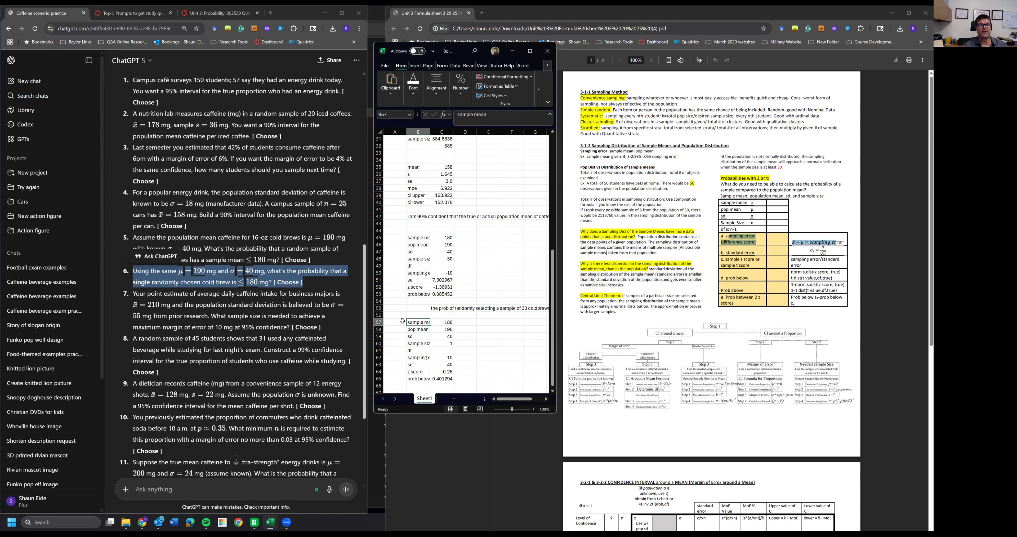
# - Annotate the copied sample mean as "individual observation value"
pyautogui.click(467, 321)
pyautogui.write('individual observation m')
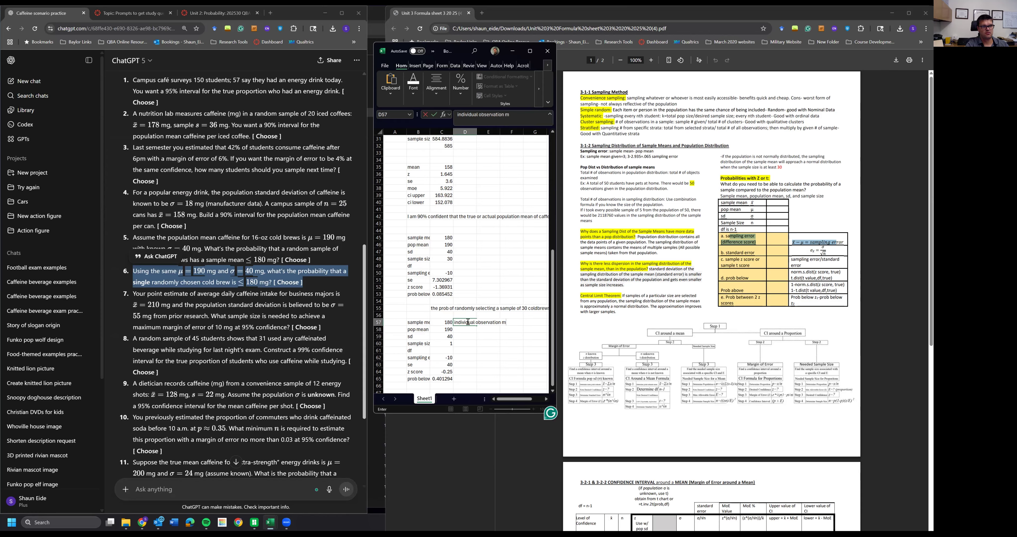
pyautogui.press('BackSpace')
pyautogui.write('value')
pyautogui.press('Return')
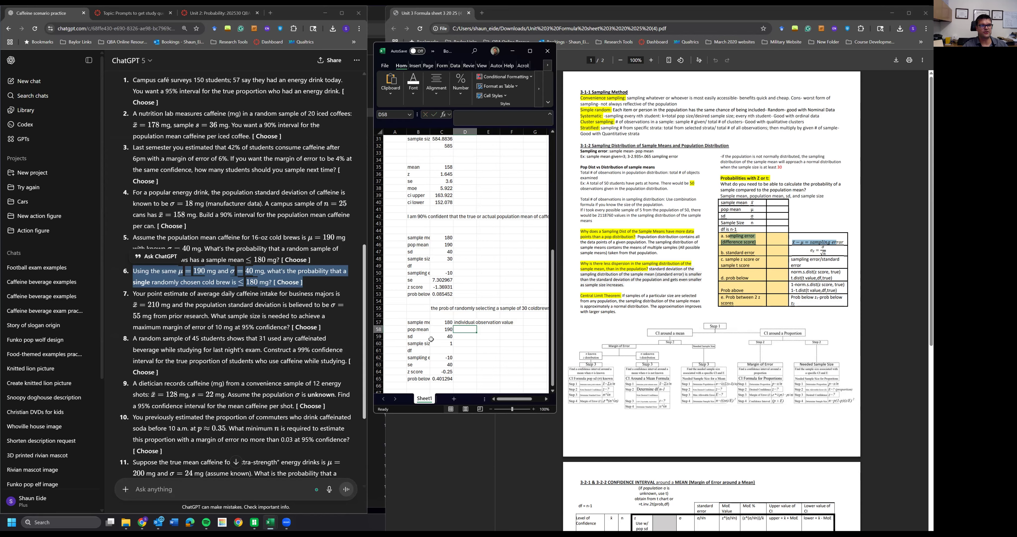
# - Annotate the copied sampling error as "difference score"
pyautogui.click(442, 330)
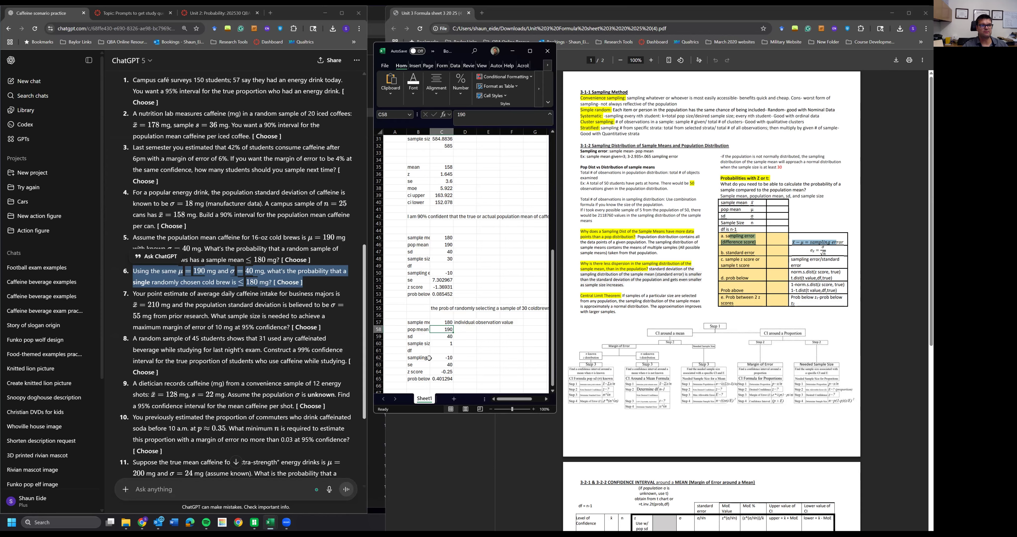
pyautogui.click(444, 343)
pyautogui.click(445, 339)
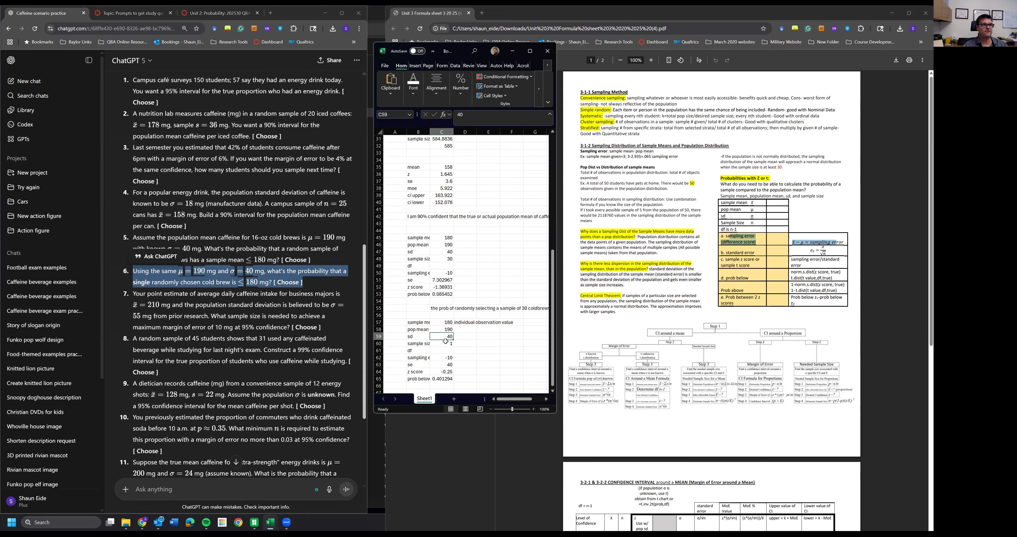
pyautogui.click(441, 358)
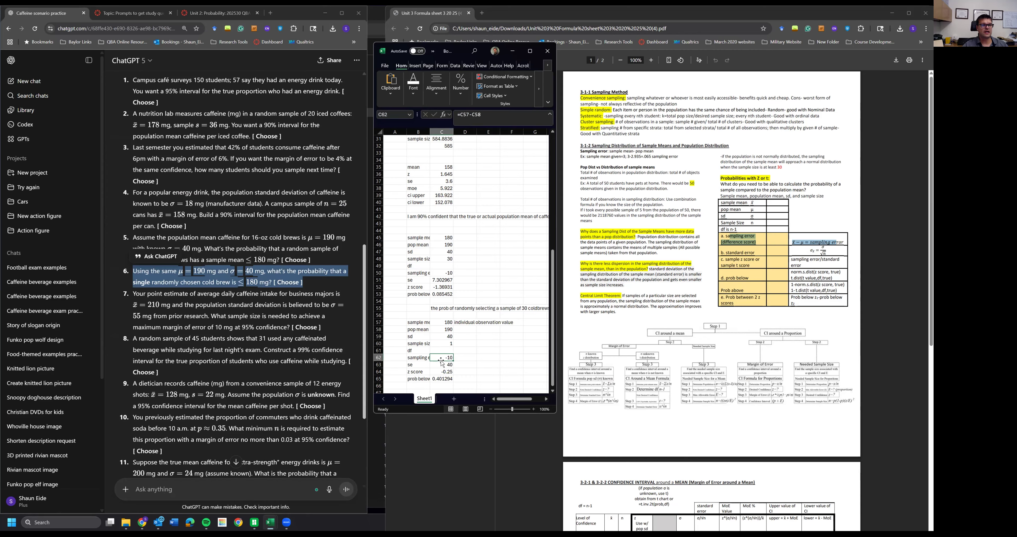
pyautogui.click(420, 356)
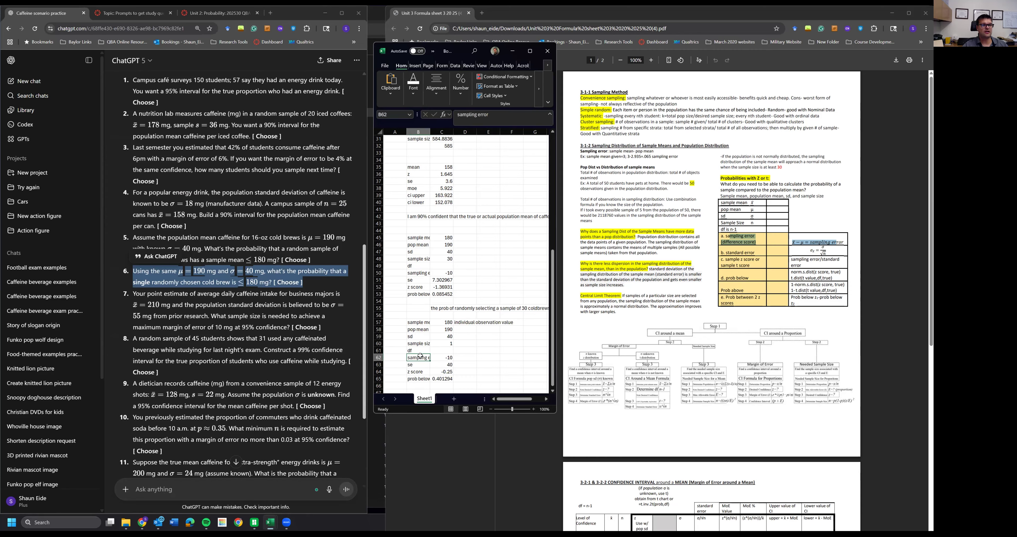
pyautogui.click(471, 358)
pyautogui.write('differ')
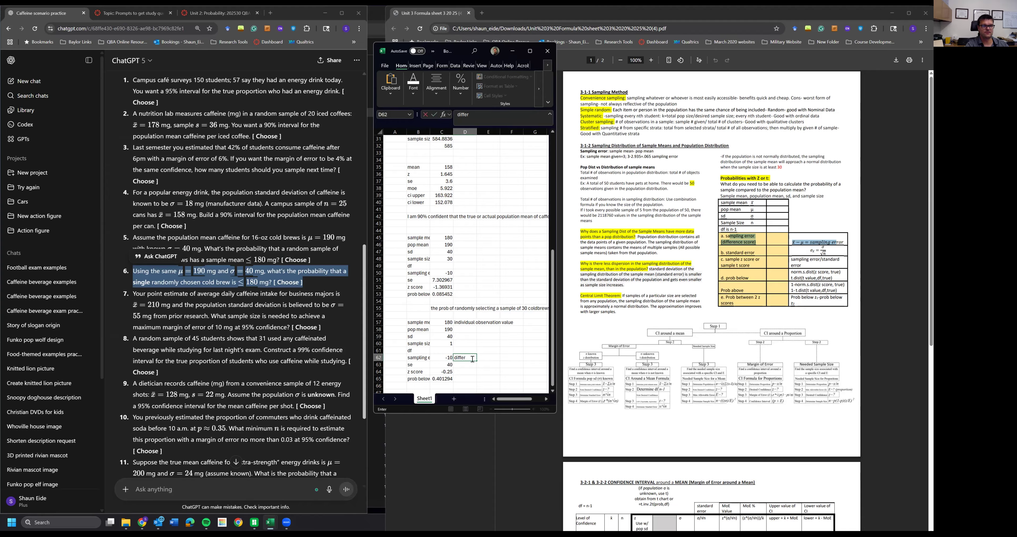
pyautogui.write('ence score')
pyautogui.press('Return')
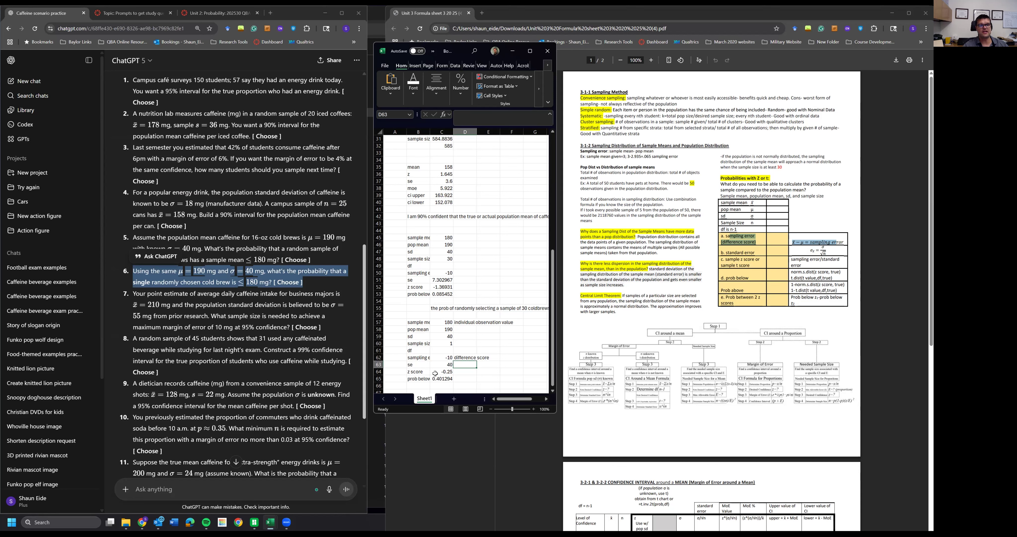
pyautogui.click(411, 364)
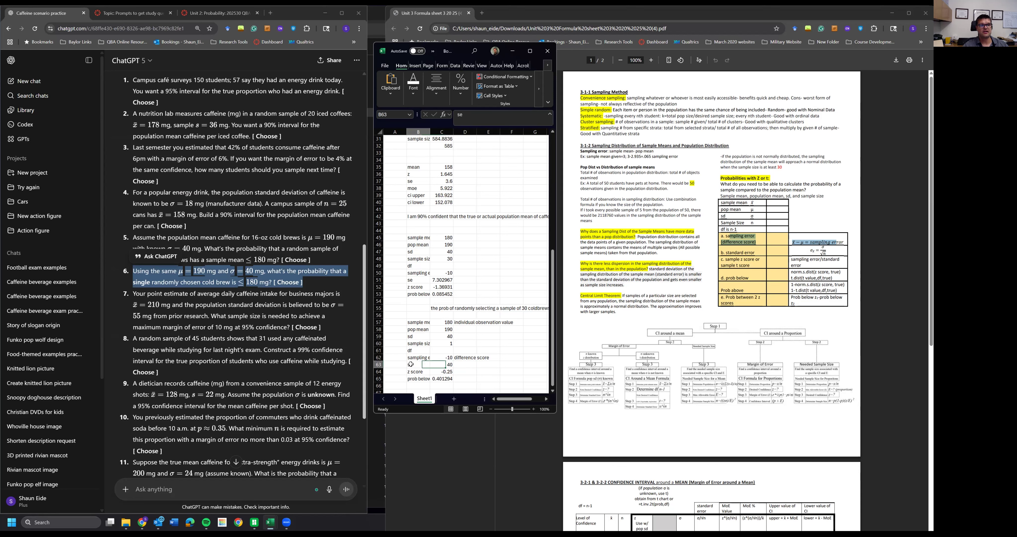
# - Relabel the copied standard error row as "sd" and clear the z-score formula beside it
pyautogui.click(443, 368)
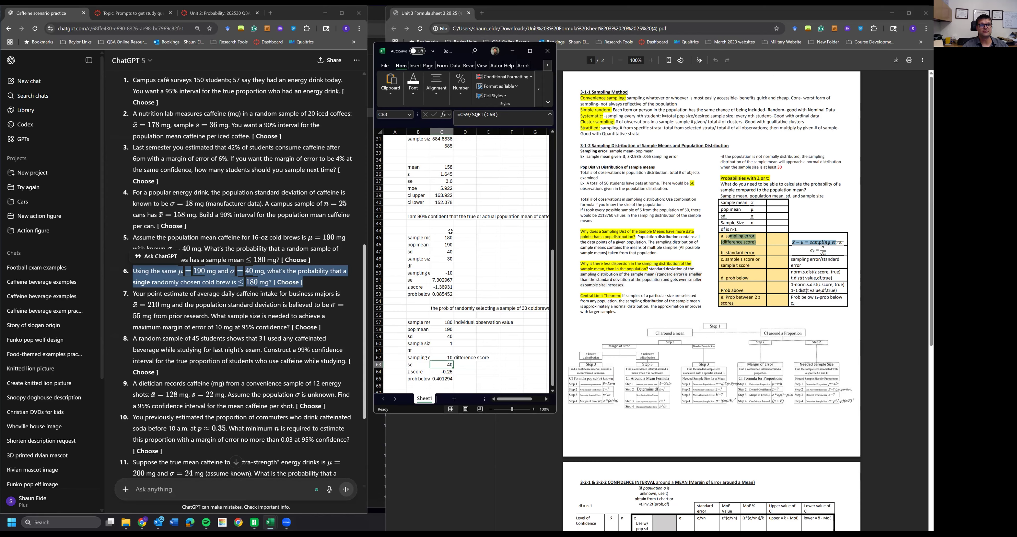
pyautogui.press('F2')
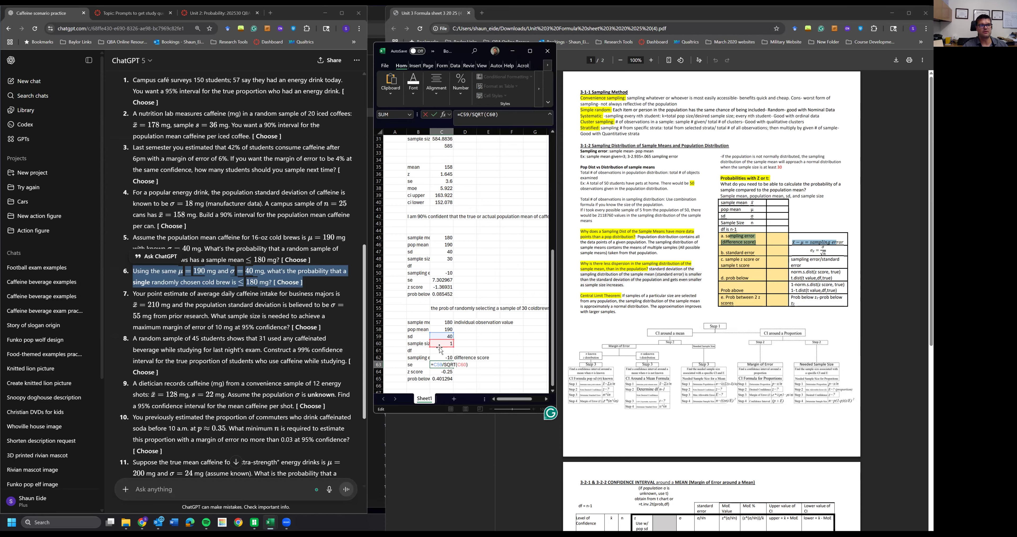
pyautogui.press('Tab')
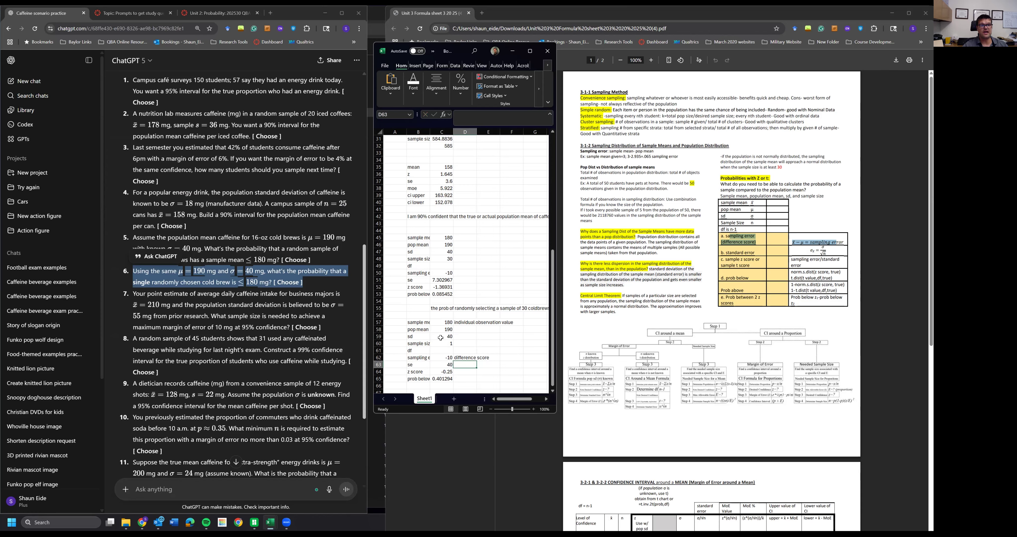
pyautogui.click(430, 365)
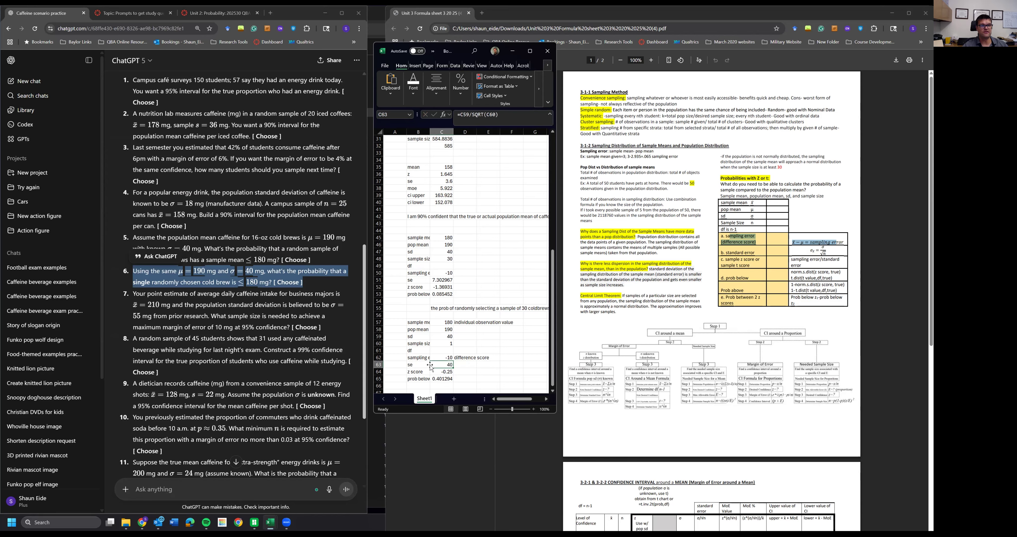
pyautogui.click(436, 373)
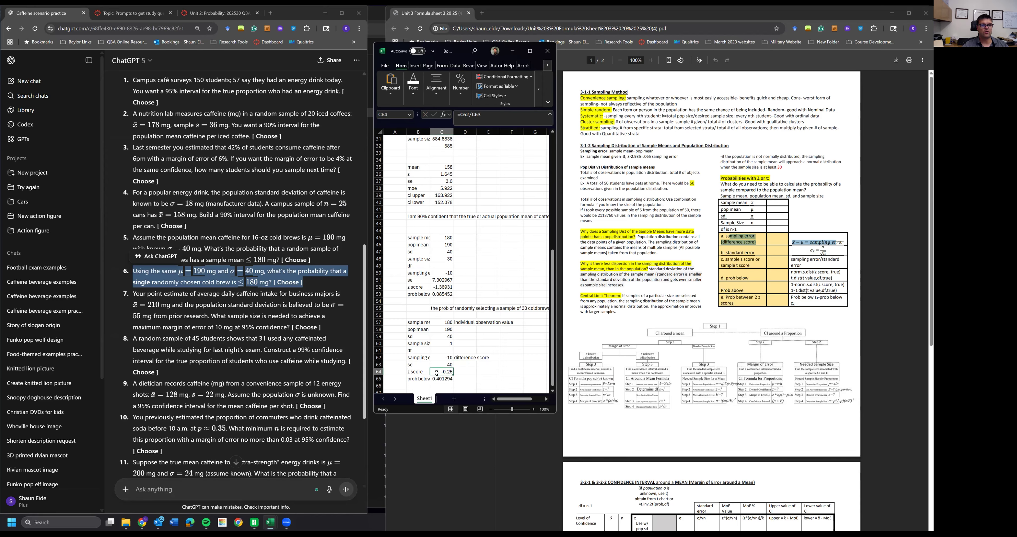
pyautogui.click(418, 364)
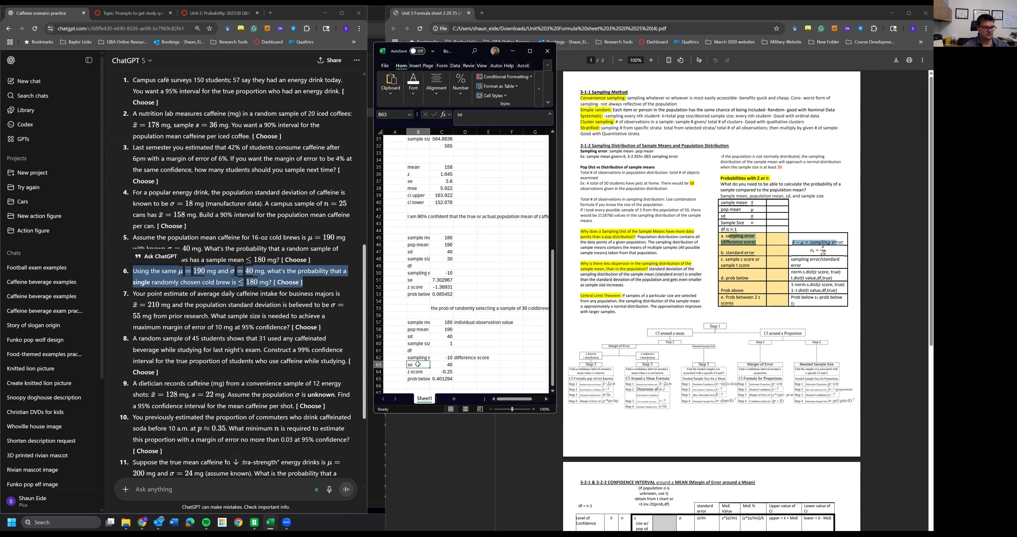
pyautogui.write('sd')
pyautogui.press('Return')
pyautogui.press('Right')
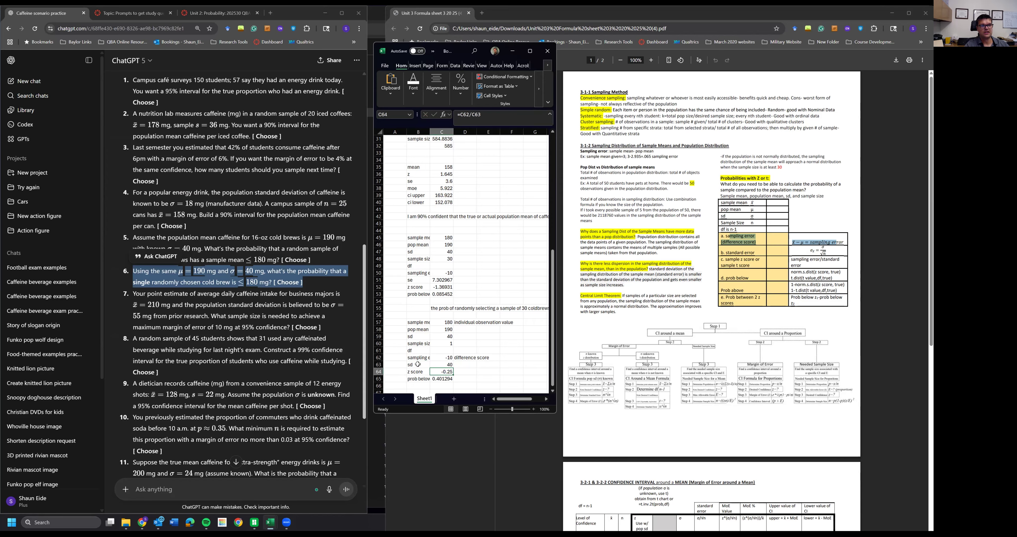
pyautogui.press('Delete')
# - Annotate the z score with the note "(x-mean)/sd"
pyautogui.click(457, 372)
pyautogui.write('=')
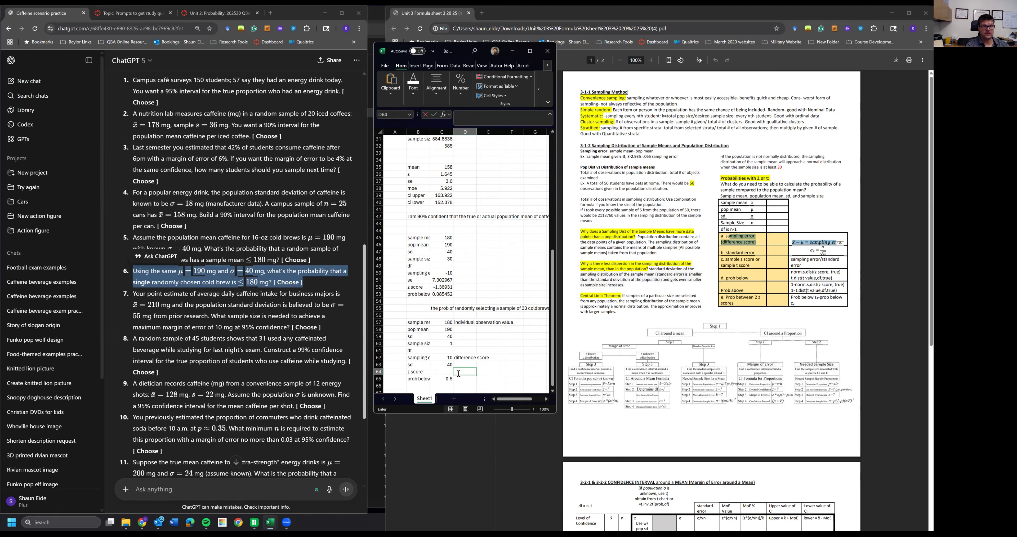
pyautogui.write('(')
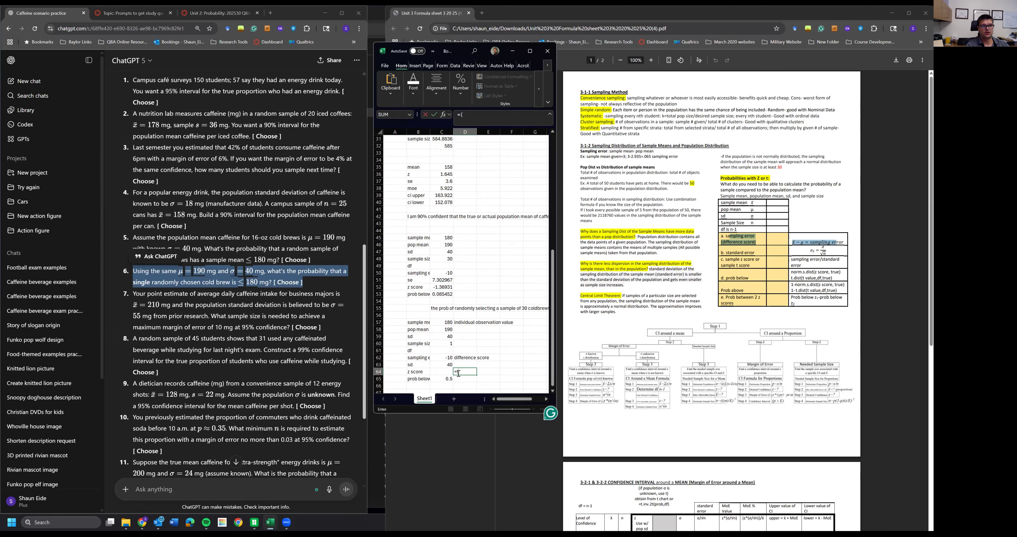
pyautogui.write('(x')
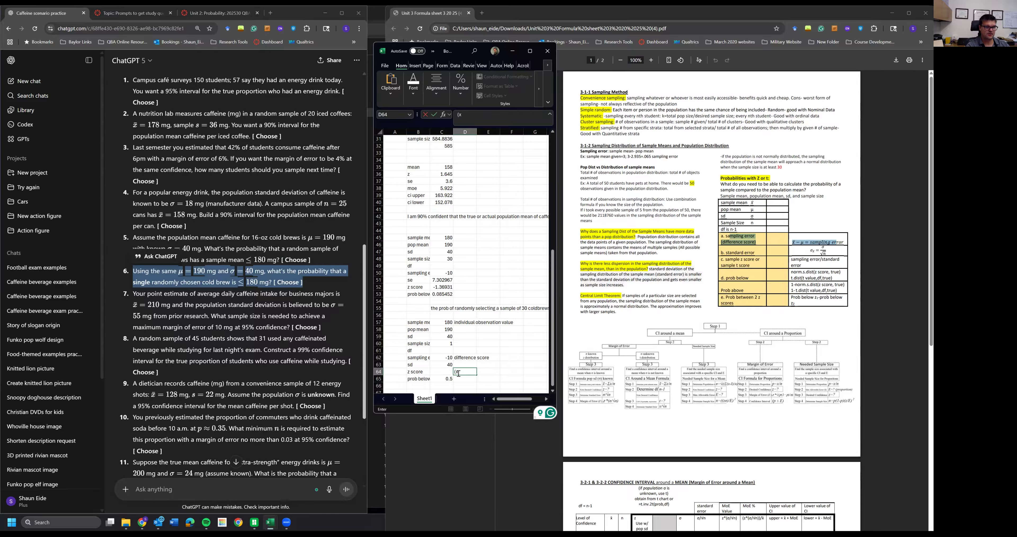
pyautogui.write('-mean)/sd')
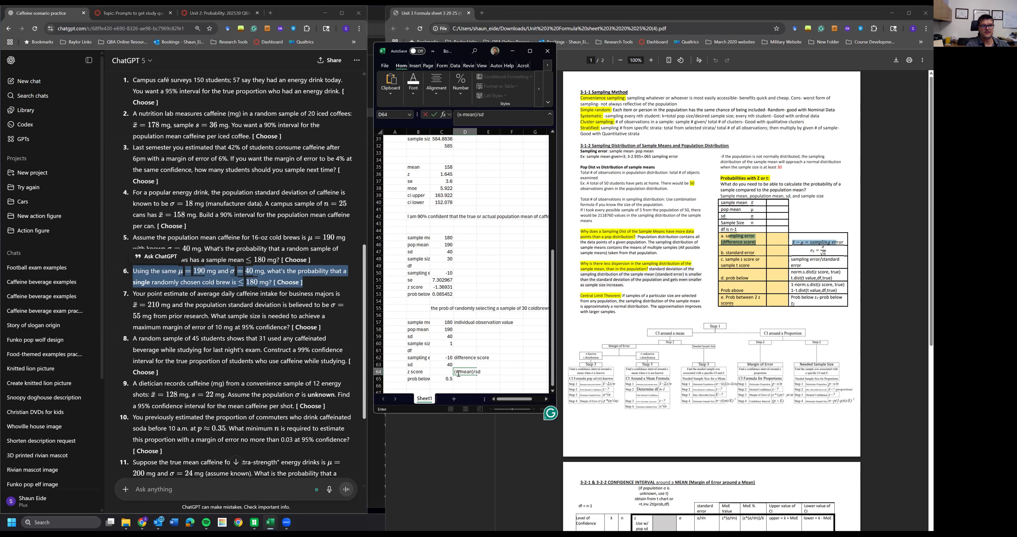
pyautogui.press('Return')
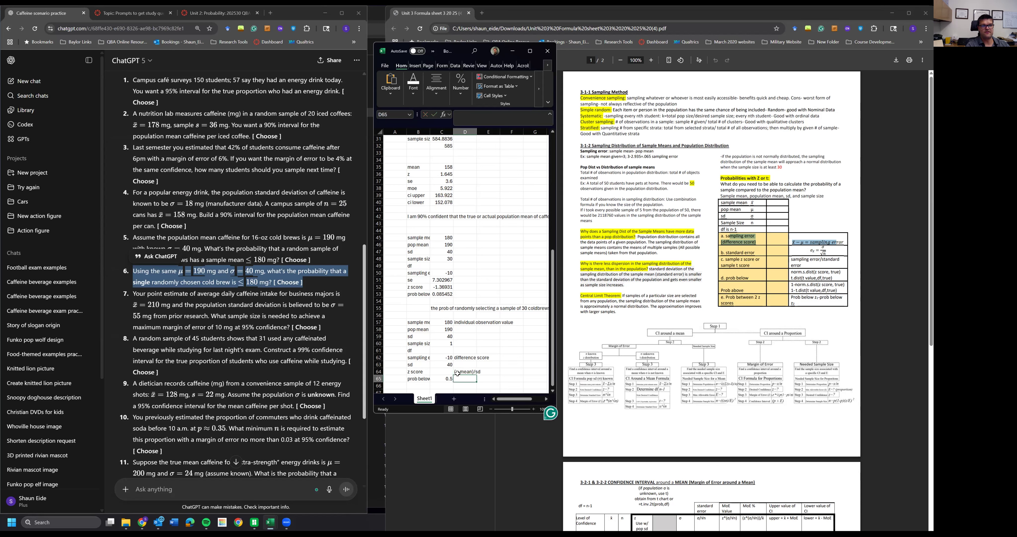
# - Recalculate the z score as the observation value minus the population mean, divided by the sd
pyautogui.click(447, 373)
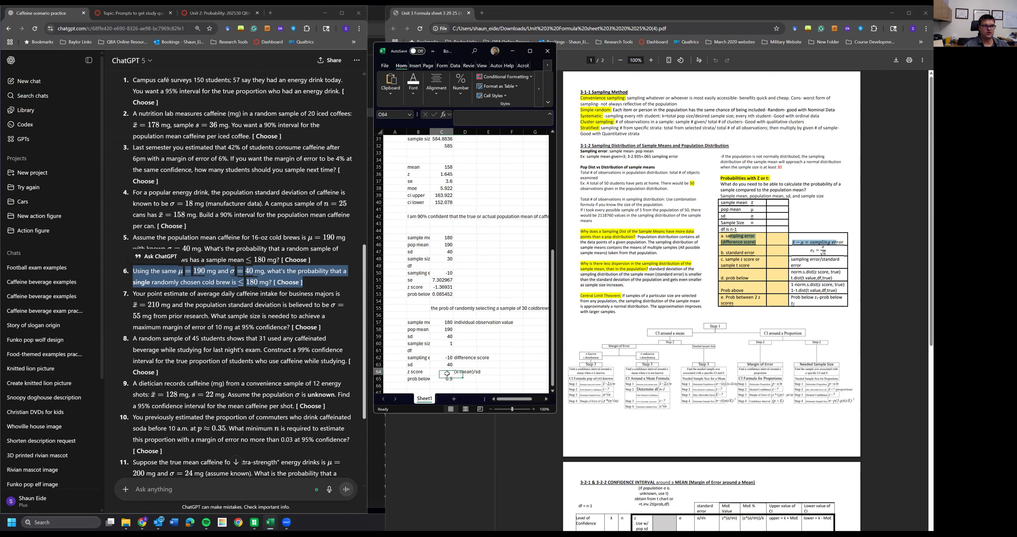
pyautogui.write('=')
pyautogui.click(442, 322)
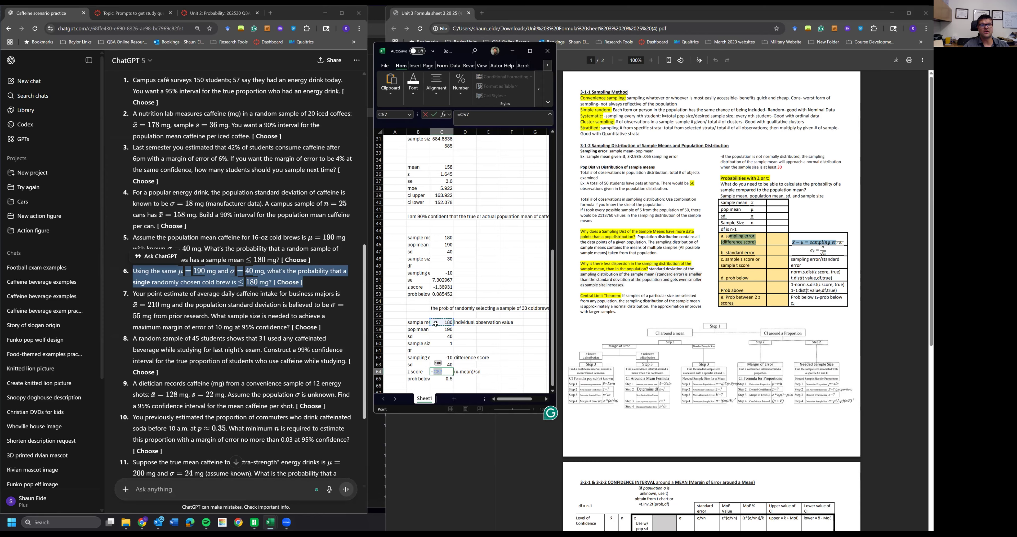
pyautogui.write('-')
pyautogui.click(434, 329)
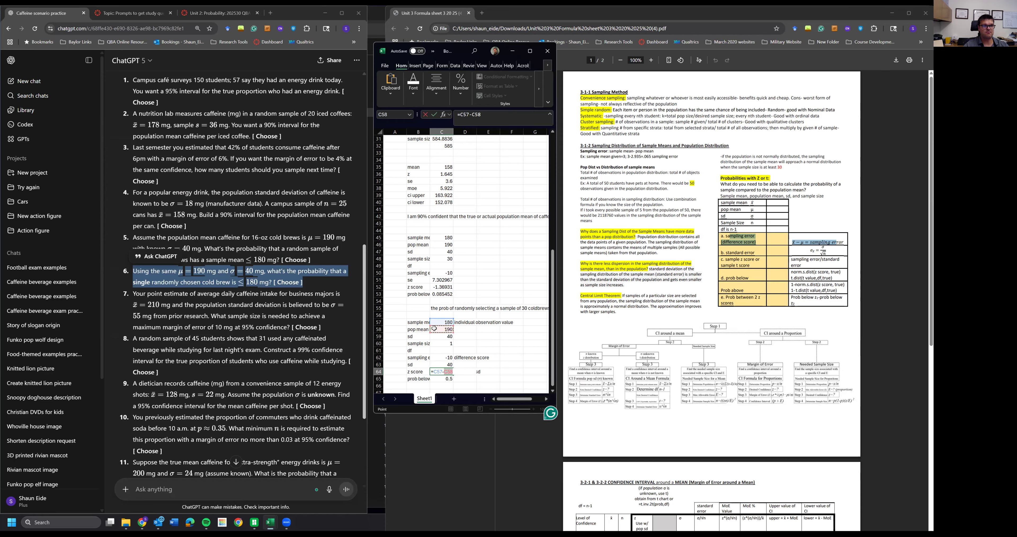
pyautogui.click(460, 371)
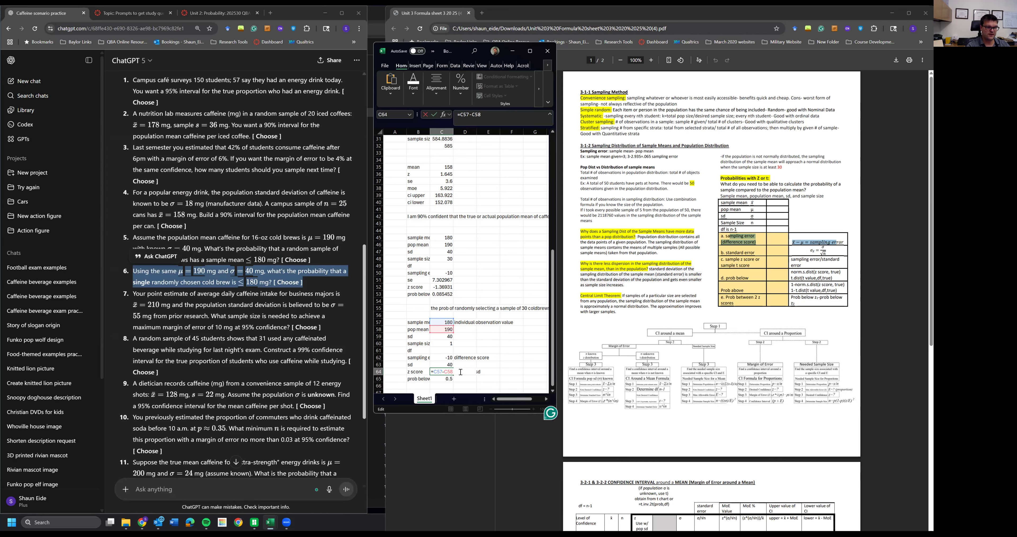
pyautogui.press('Left')
pyautogui.press('Left')
pyautogui.press('Left')
pyautogui.write('(')
pyautogui.press('End')
pyautogui.write('/')
pyautogui.click(439, 365)
pyautogui.press('Return')
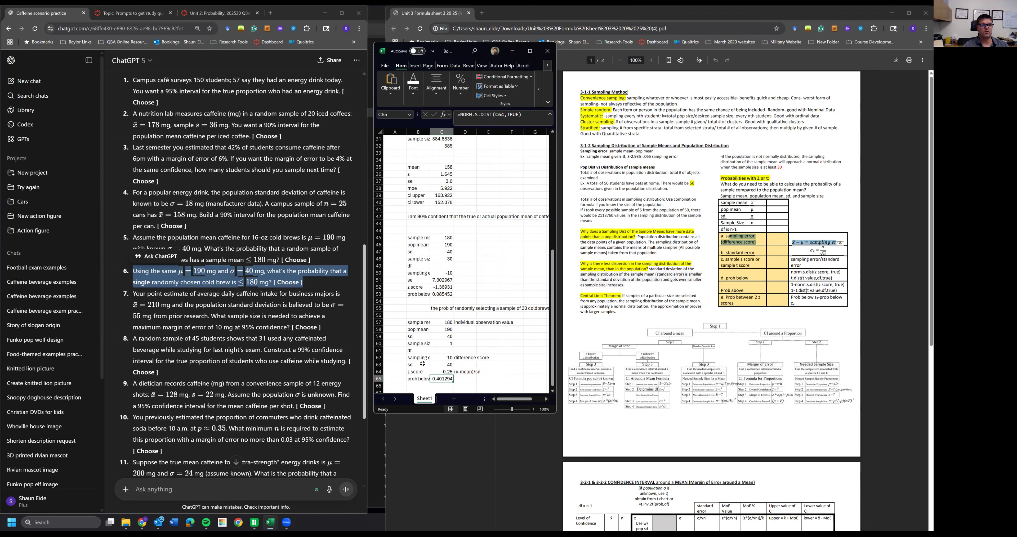
# - Copy the question 5 conclusion sentence to row 67
pyautogui.scroll(-2, 441, 340)
pyautogui.click(439, 267)
pyautogui.hotkey('ctrl', 'c')
pyautogui.click(442, 350)
pyautogui.hotkey('ctrl', 'v')
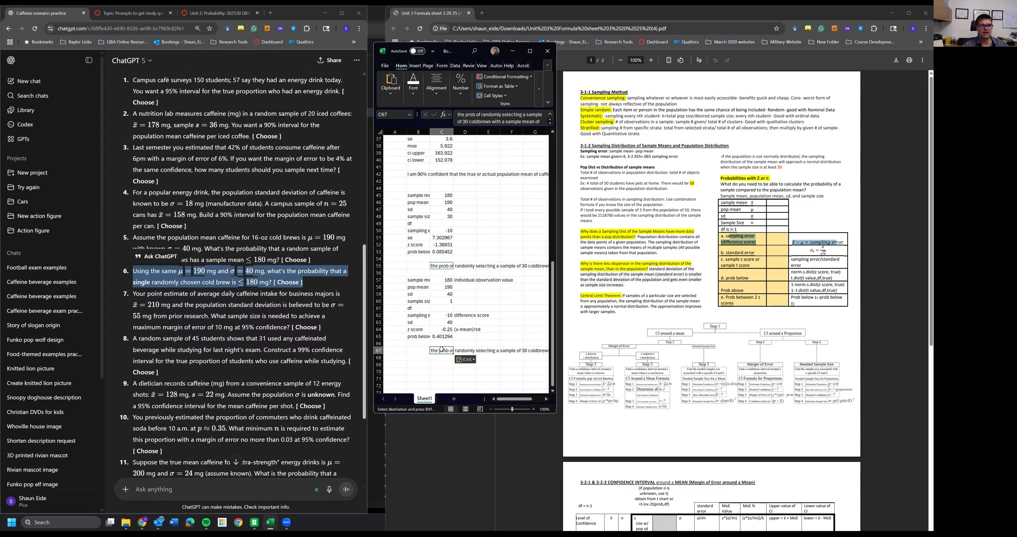
# - Reword the copied conclusion to describe a single coldbrew with a temp of 180 or less at 40.13%
pyautogui.doubleClick(440, 350)
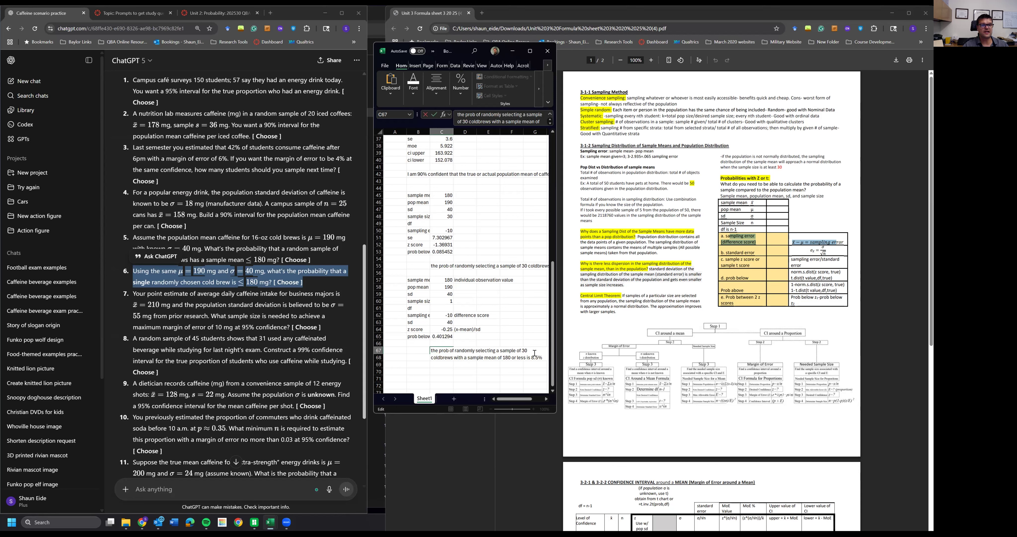
pyautogui.moveTo(530, 350); pyautogui.dragTo(502, 349)
pyautogui.write('single')
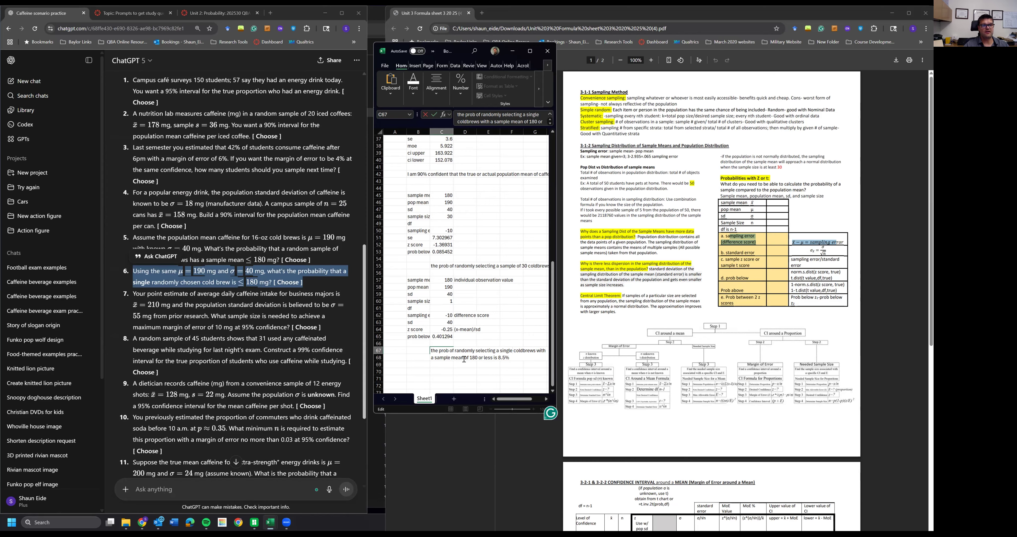
pyautogui.moveTo(457, 358); pyautogui.dragTo(434, 361)
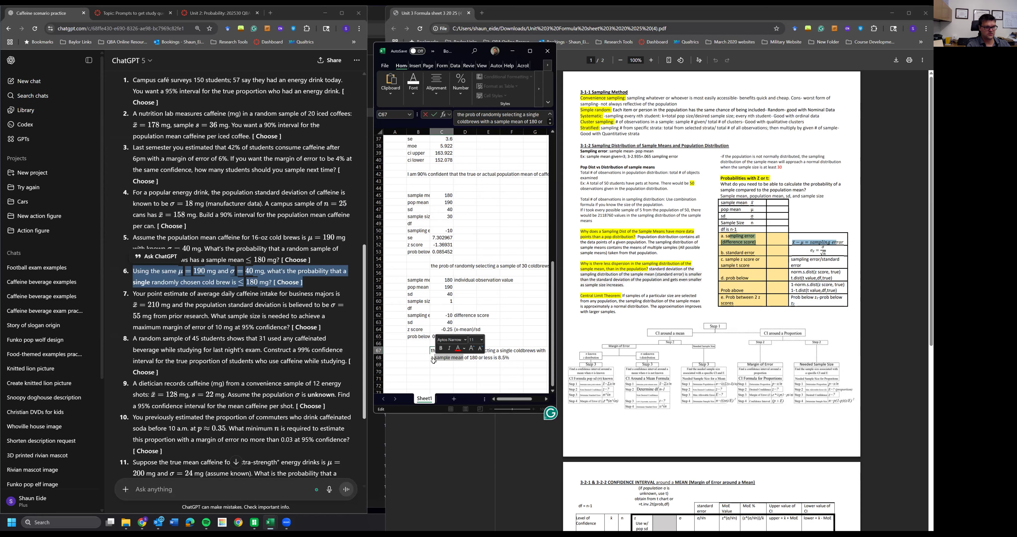
pyautogui.write('temp')
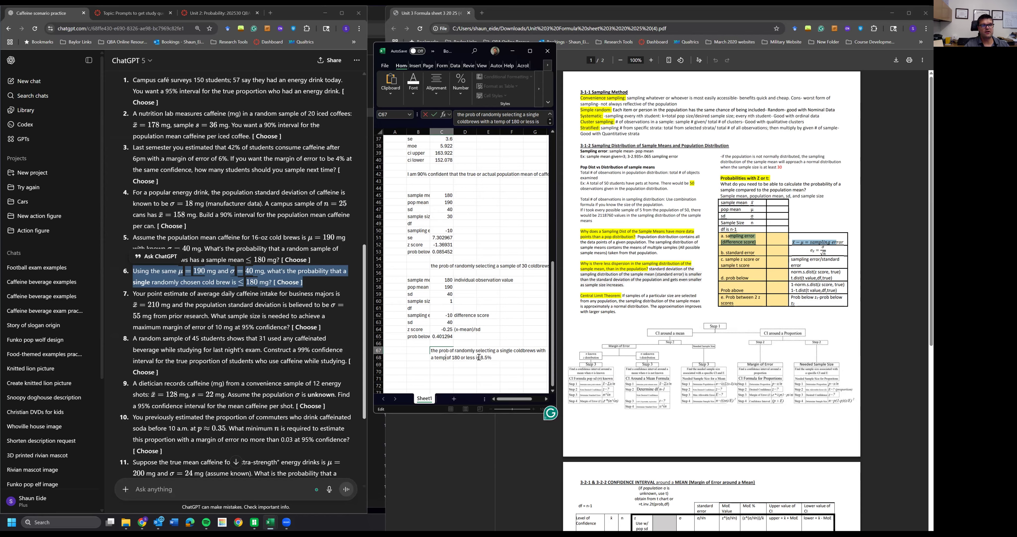
pyautogui.moveTo(488, 357); pyautogui.dragTo(480, 357)
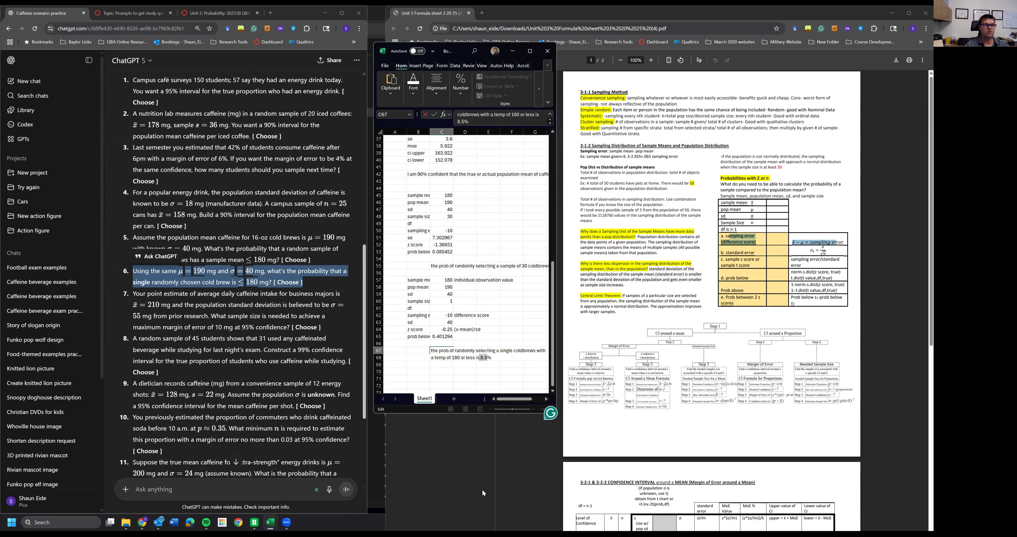
pyautogui.press('BackSpace')
pyautogui.write('40.12')
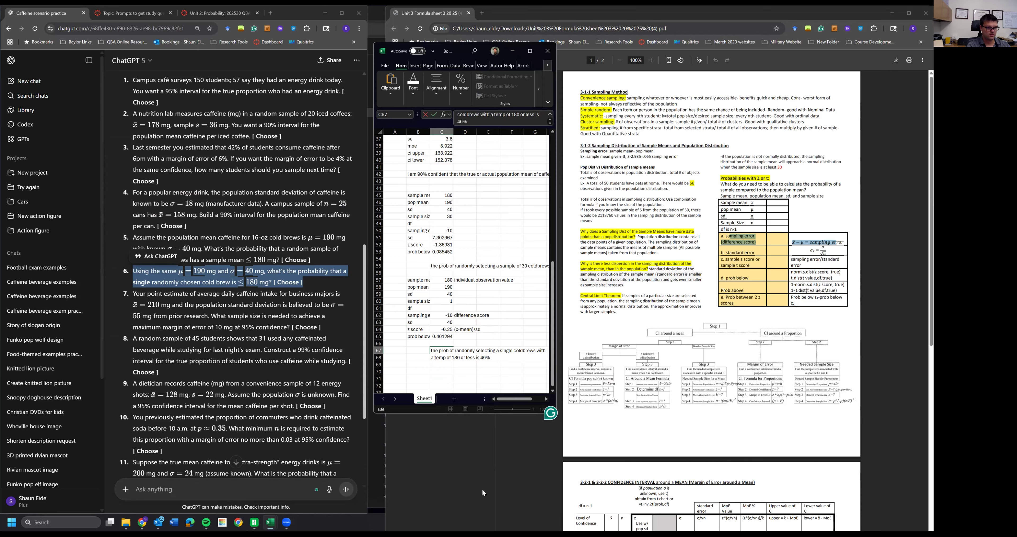
pyautogui.press('BackSpace')
pyautogui.write('3')
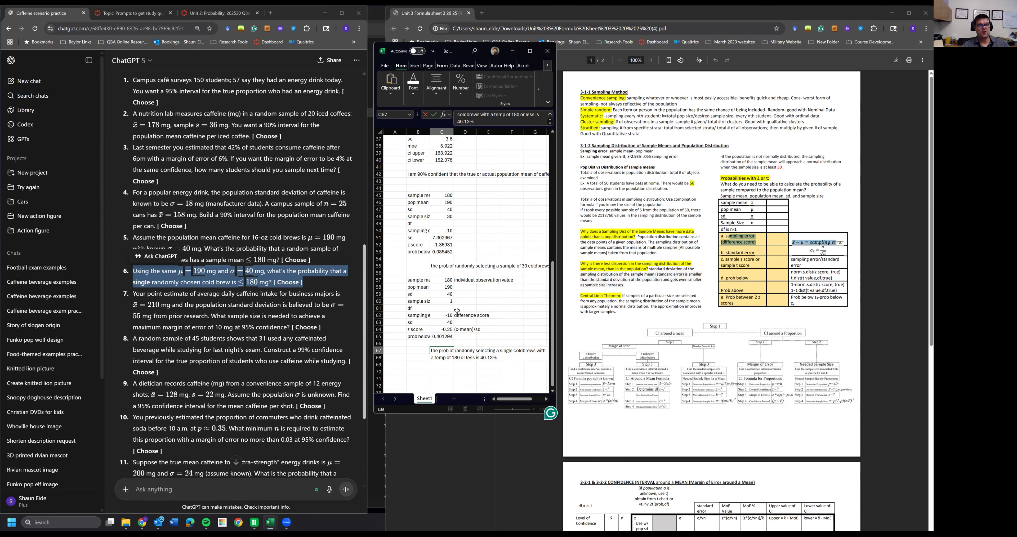
pyautogui.click(444, 372)
pyautogui.click(467, 355)
pyautogui.click(452, 350)
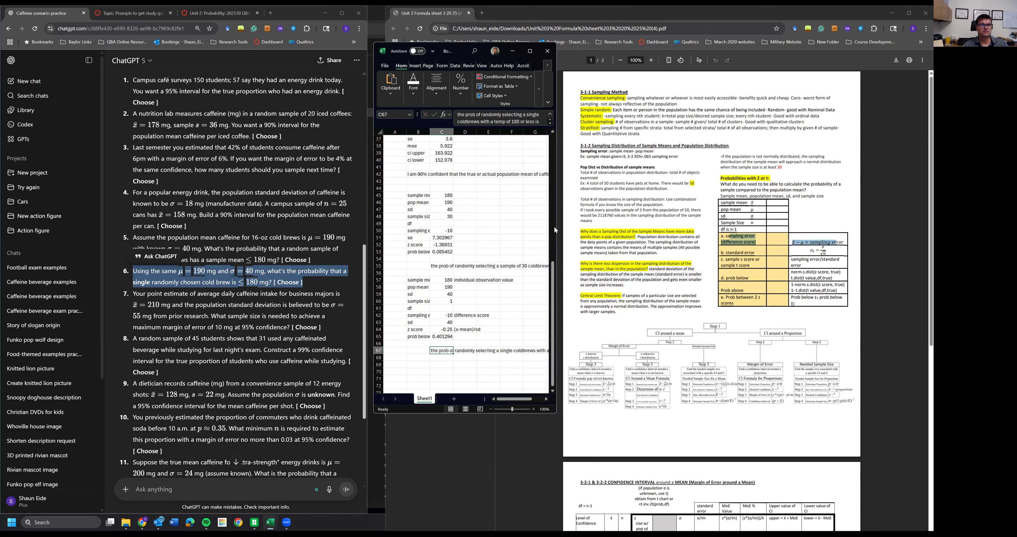
# - Widen the spreadsheet window and review the remaining practice questions
pyautogui.moveTo(556, 228); pyautogui.dragTo(713, 229)
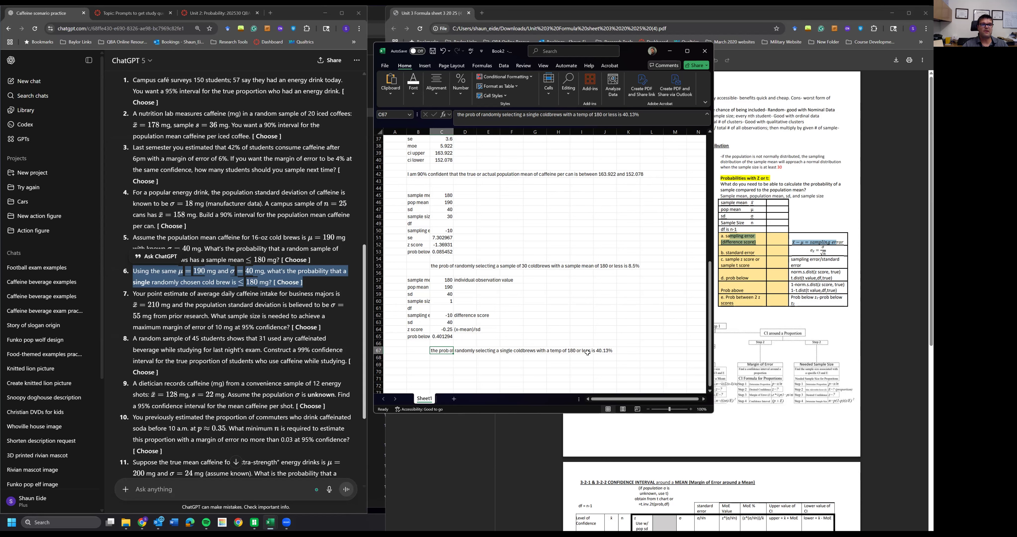
pyautogui.click(458, 364)
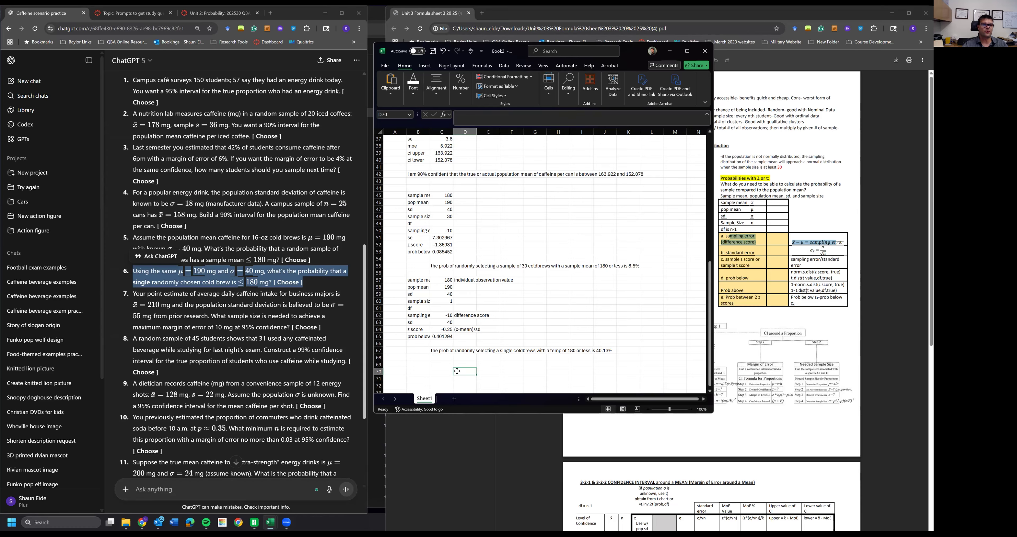
pyautogui.click(211, 318)
pyautogui.scroll(-3, 210, 317)
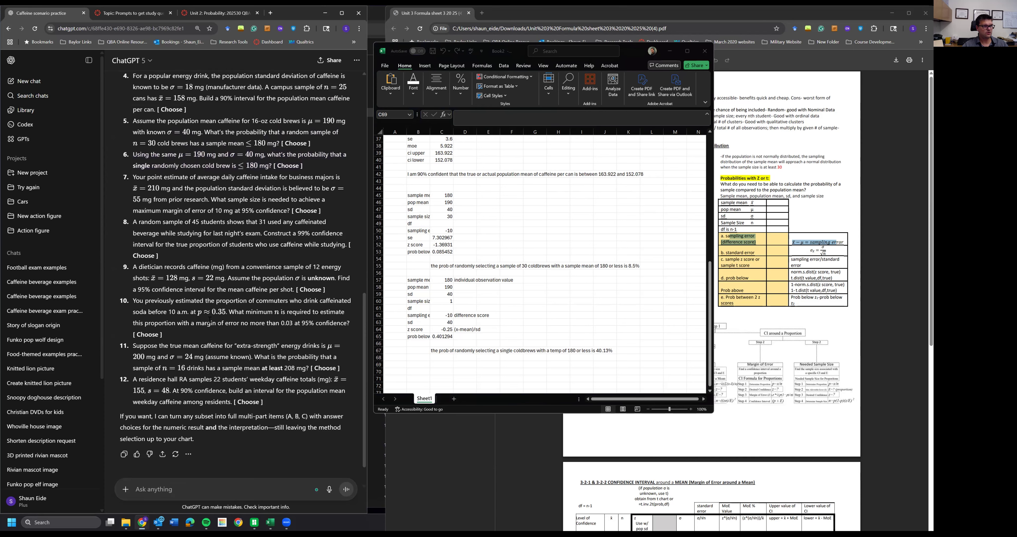
pyautogui.scroll(2, 244, 297)
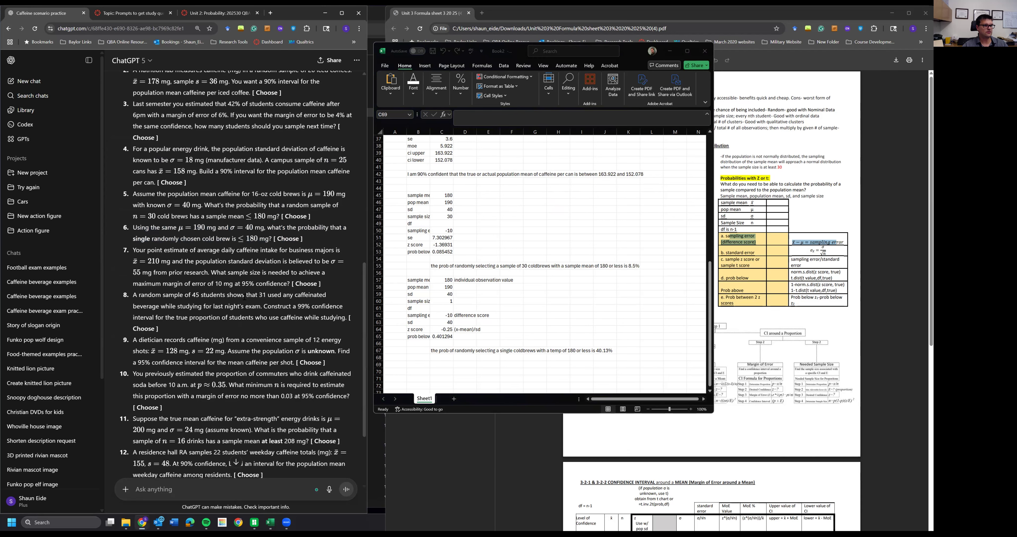
pyautogui.click(459, 285)
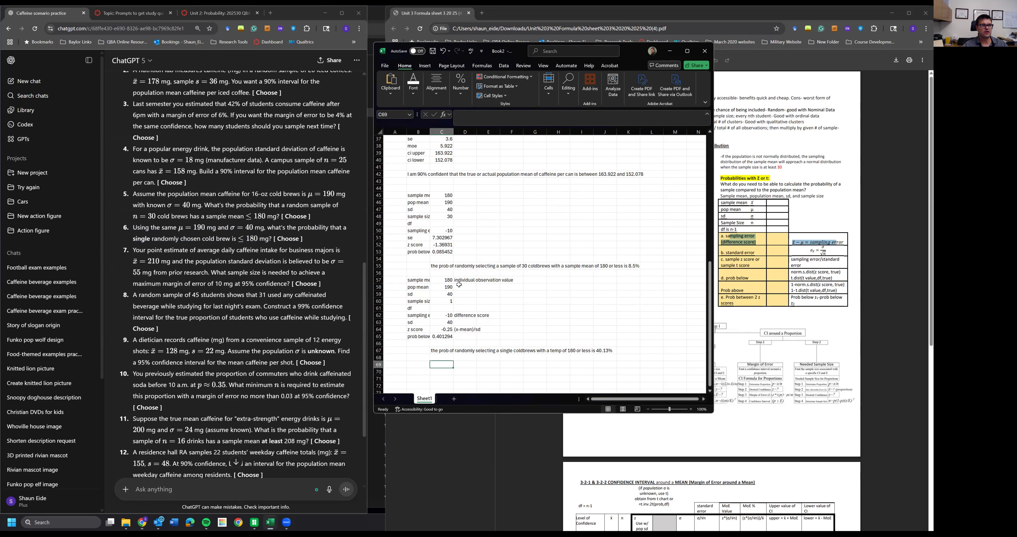
pyautogui.click(457, 323)
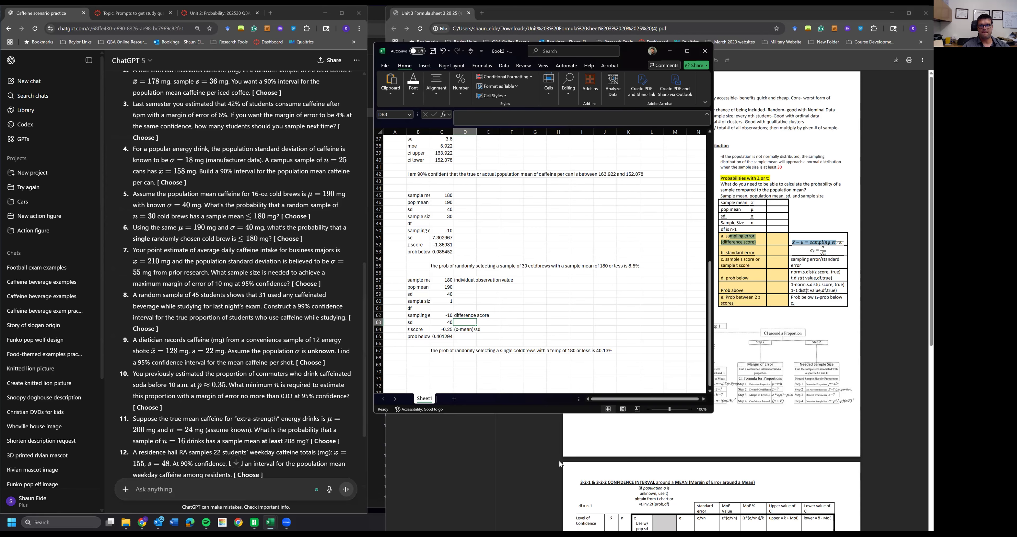
# - Examine the formula sheet's confidence interval and sample size tables for a mean
pyautogui.click(774, 356)
pyautogui.moveTo(729, 177); pyautogui.dragTo(820, 303)
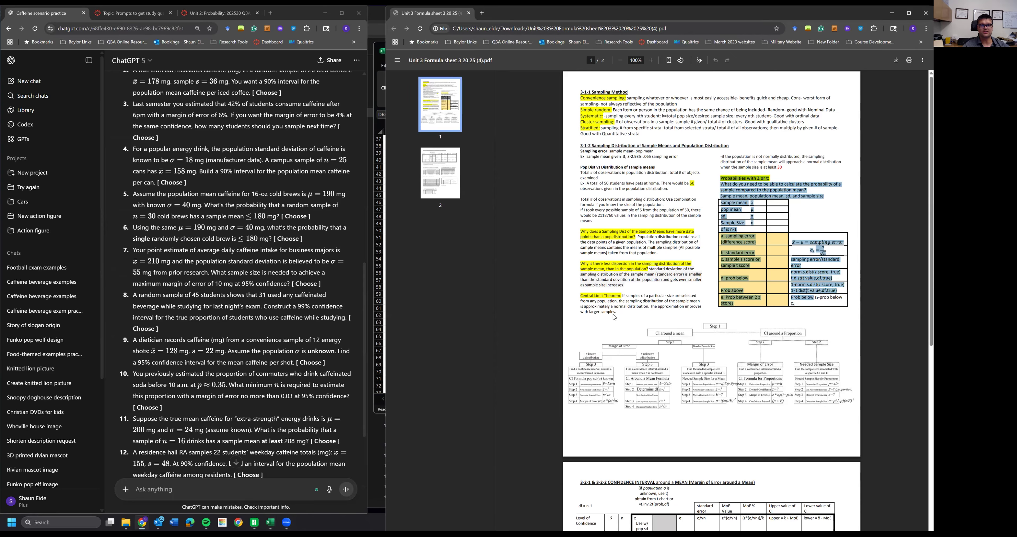
pyautogui.click(705, 393)
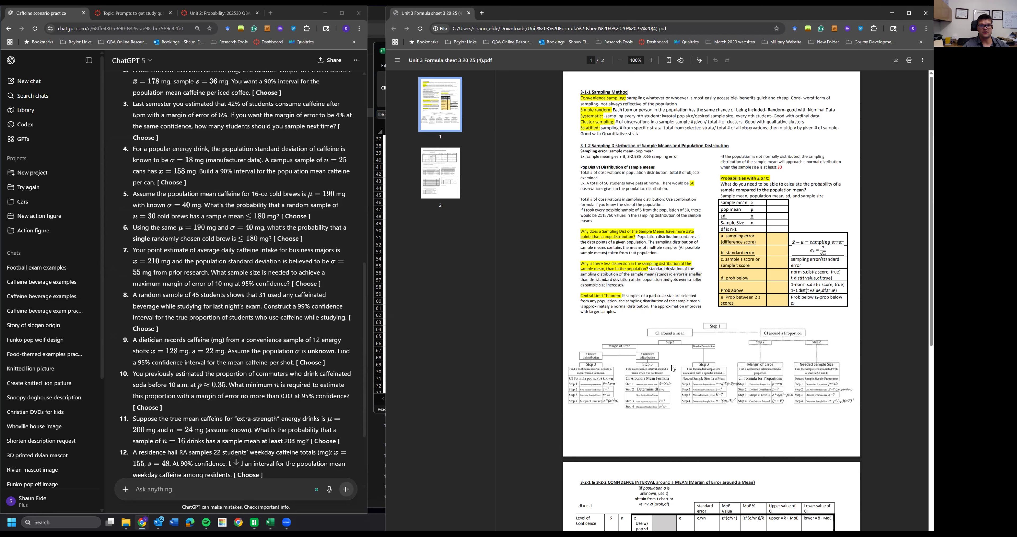
pyautogui.scroll(-5, 675, 369)
pyautogui.scroll(4, 743, 307)
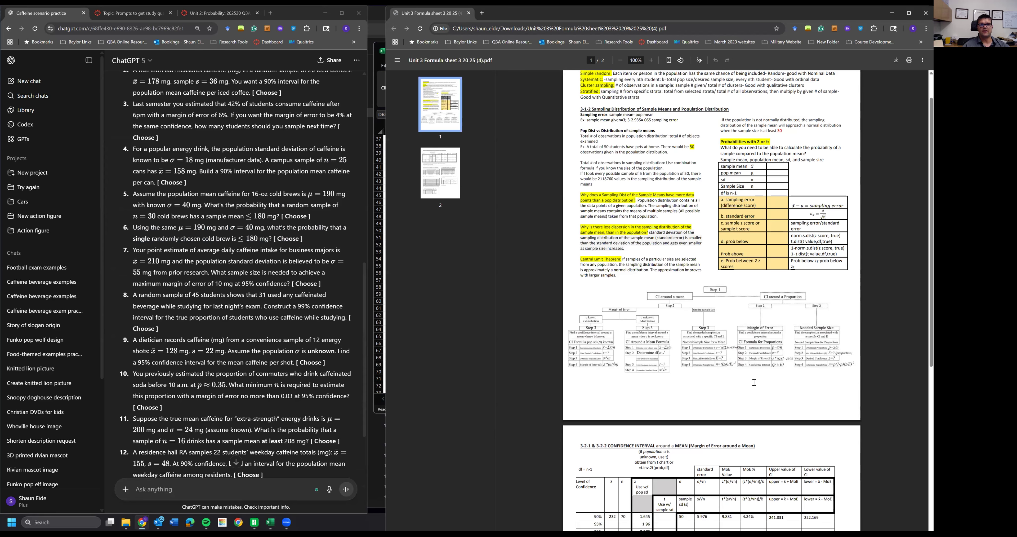
pyautogui.scroll(-5, 734, 351)
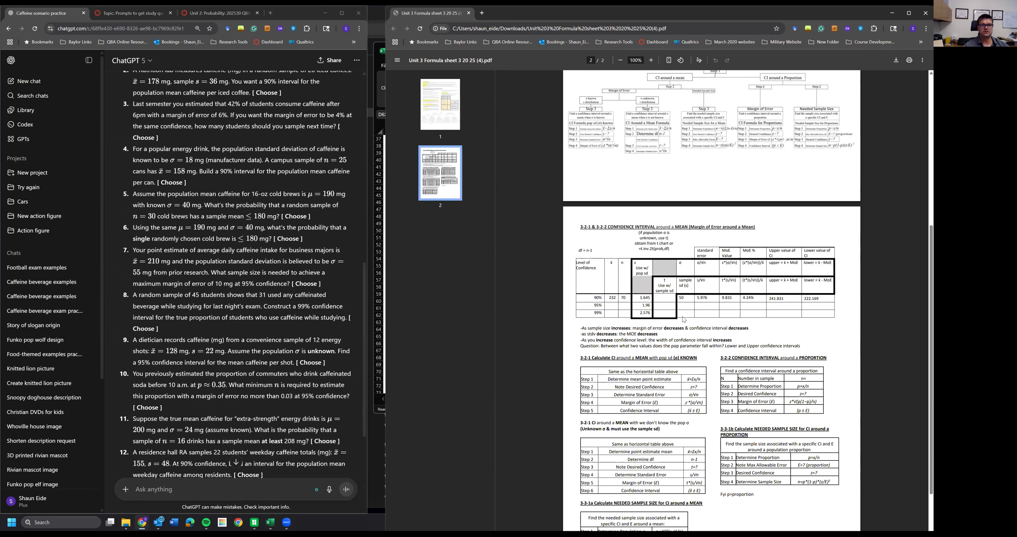
pyautogui.scroll(-2, 677, 376)
pyautogui.moveTo(641, 189); pyautogui.dragTo(670, 190)
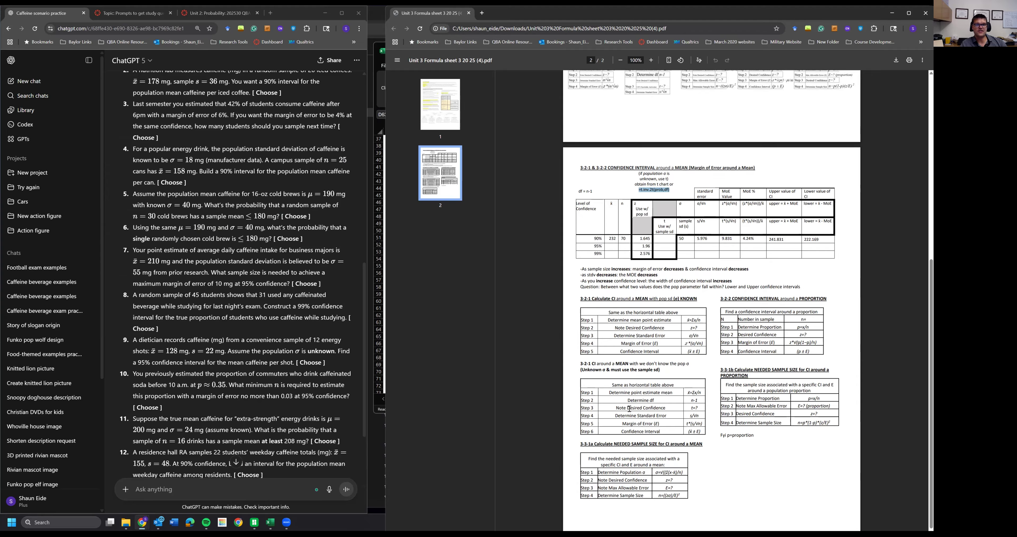
pyautogui.click(664, 191)
pyautogui.moveTo(663, 190); pyautogui.dragTo(663, 194)
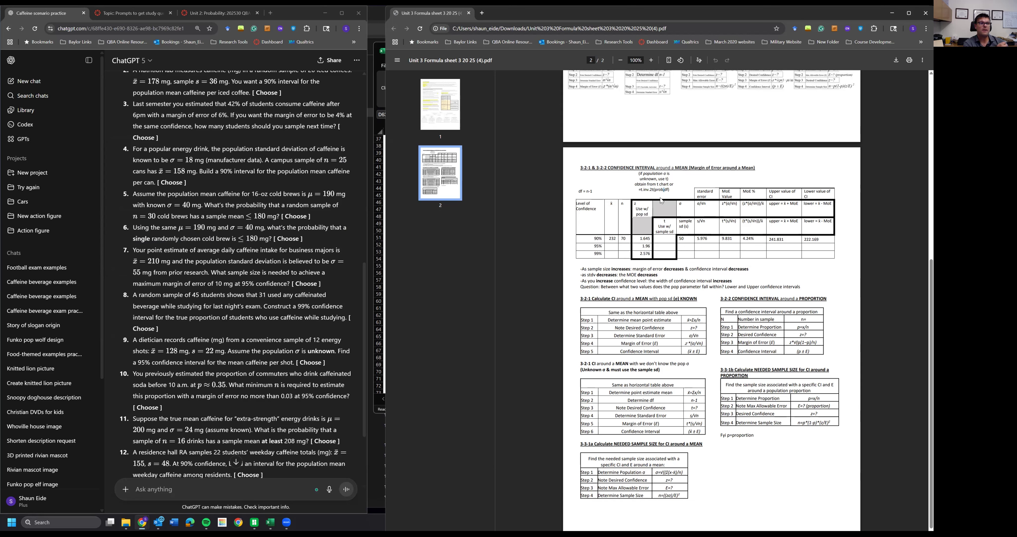